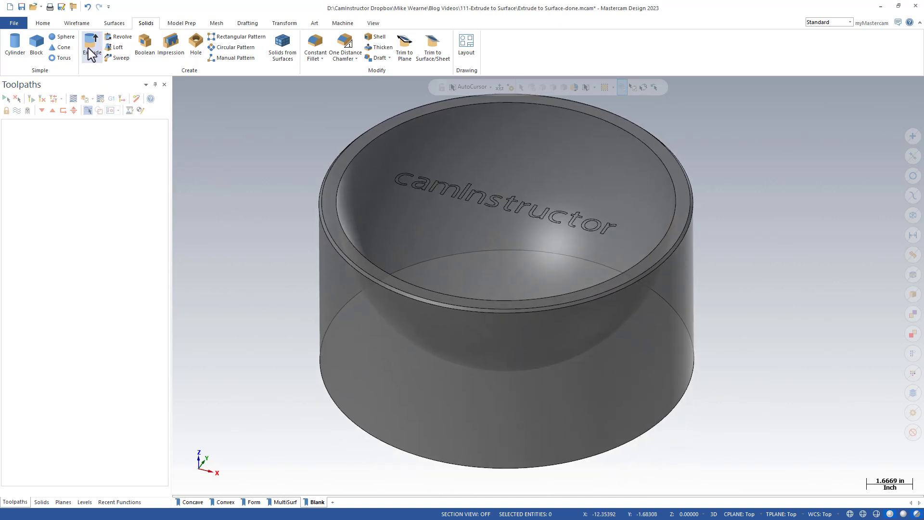
- Try to extrude-cut the whole camInstructor text into the bowl to a distance of 6.525 without trimming to faces
click(92, 44)
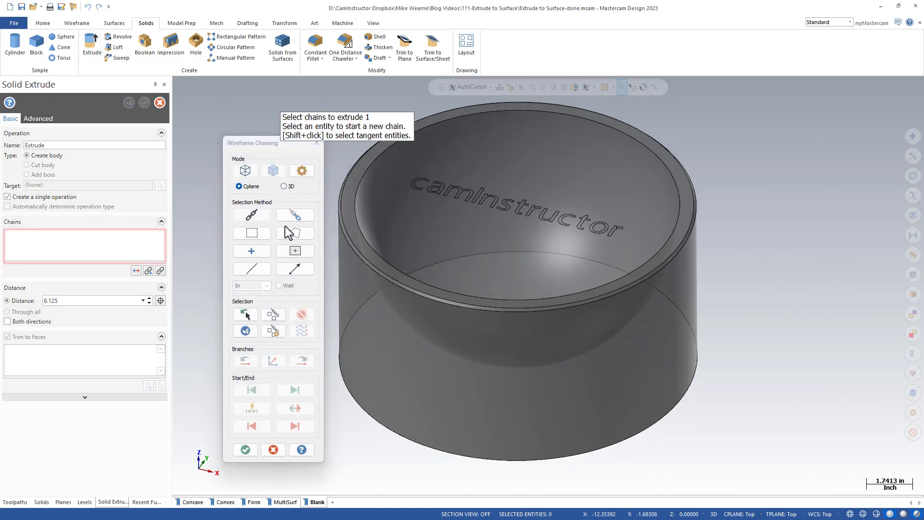
click(264, 234)
drag(400, 168, 633, 252)
click(246, 450)
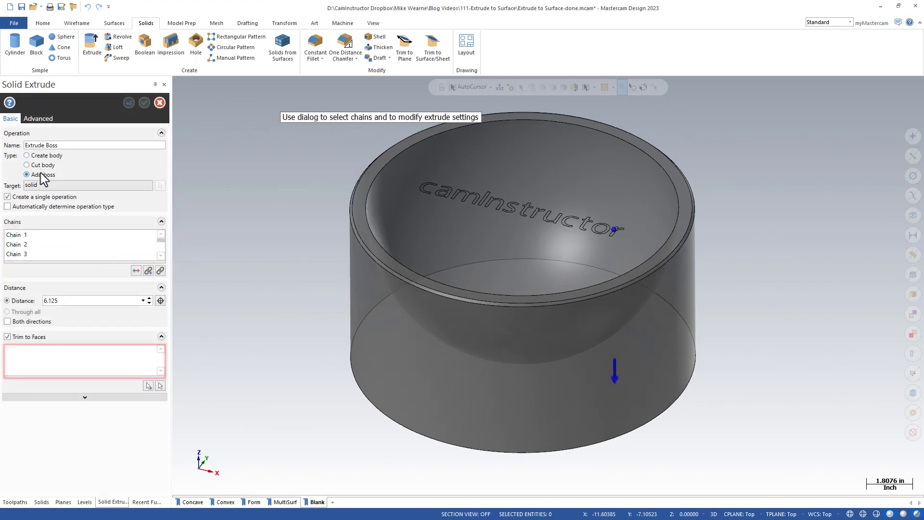
click(39, 165)
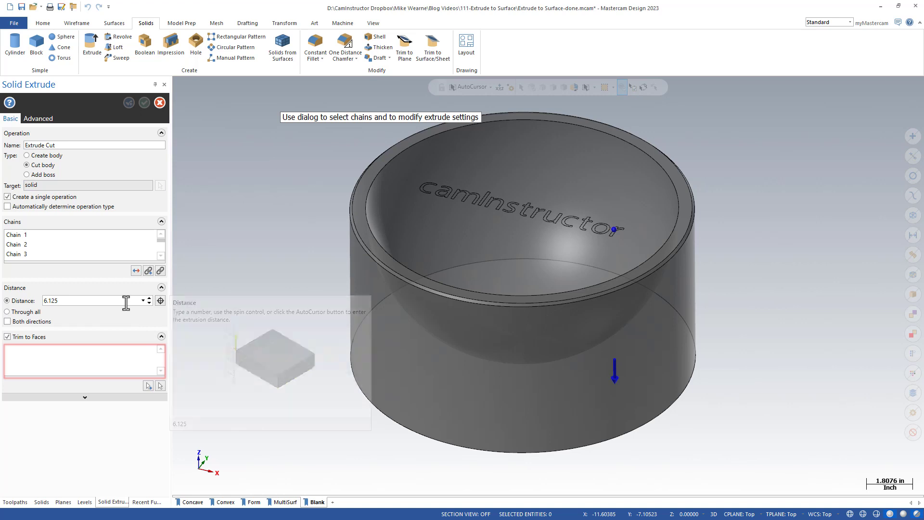
click(19, 336)
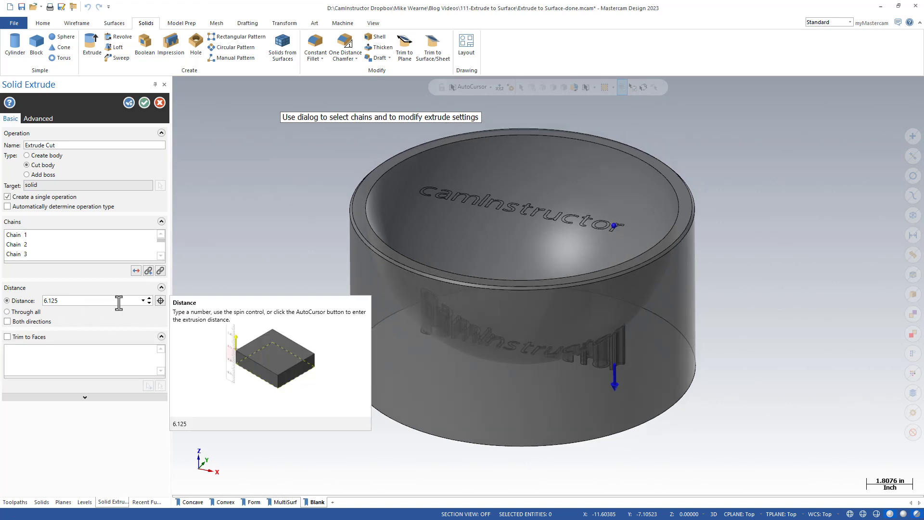
click(149, 299)
click(150, 299)
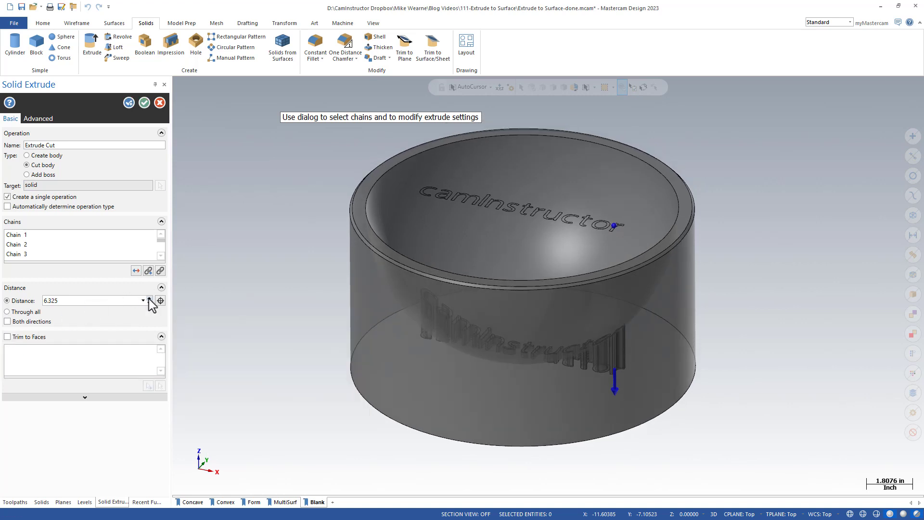
click(149, 299)
click(149, 299)
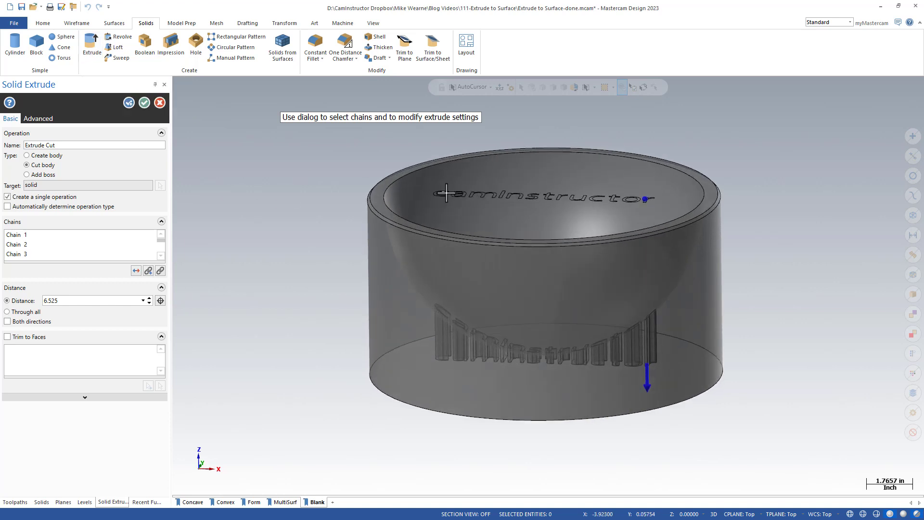
- Examine from several sides how the previewed text cut meets the bowl's curved surface and base, and cancel the extrude
middle_drag(579, 197, 532, 190)
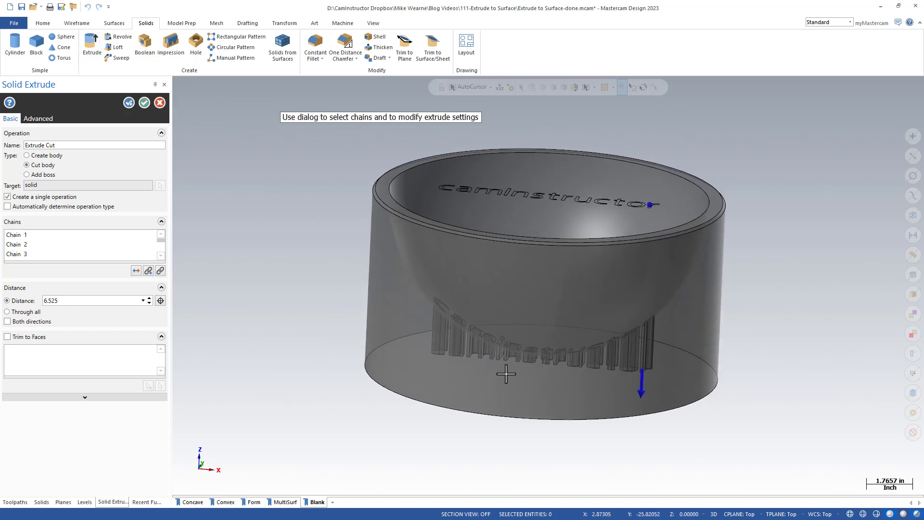
mouse_move(266, 266)
middle_down()
mouse_move(284, 250)
mouse_move(263, 250)
middle_up()
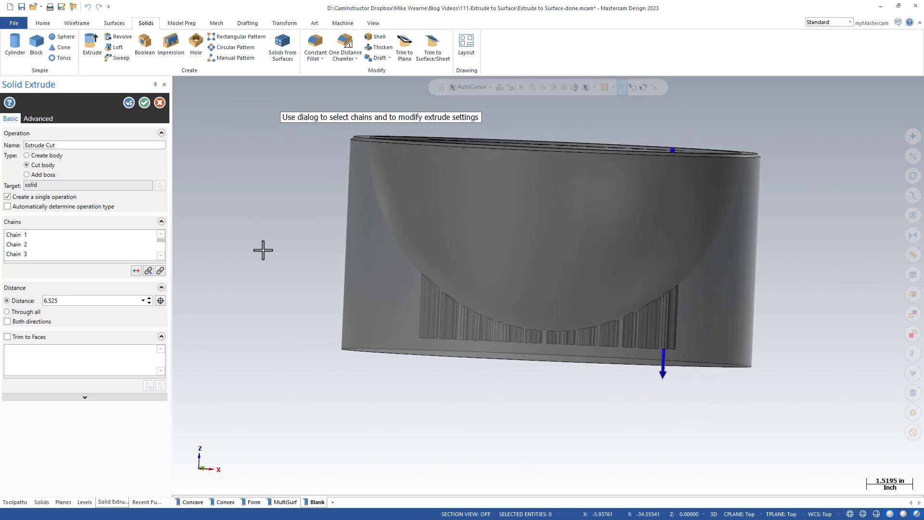
scroll(445, 346, up, 2)
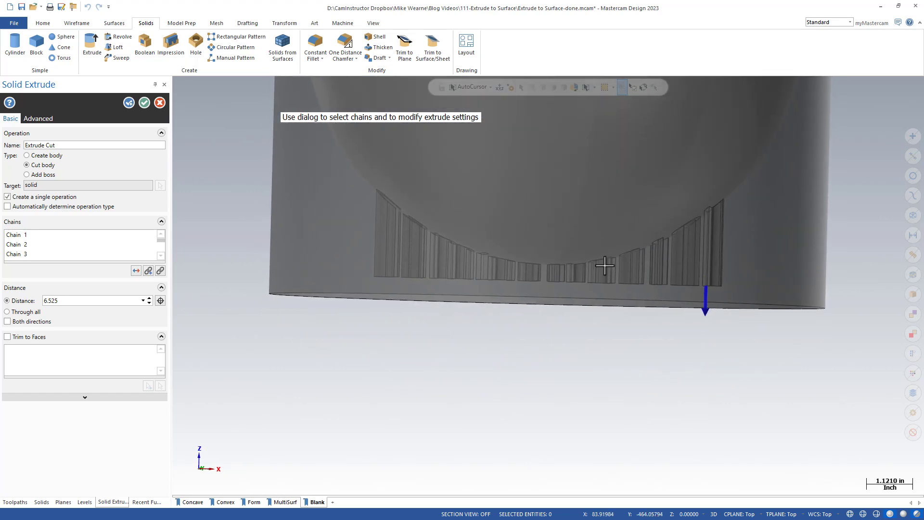
scroll(700, 264, down, 2)
middle_drag(700, 263, 411, 239)
scroll(380, 206, up, 2)
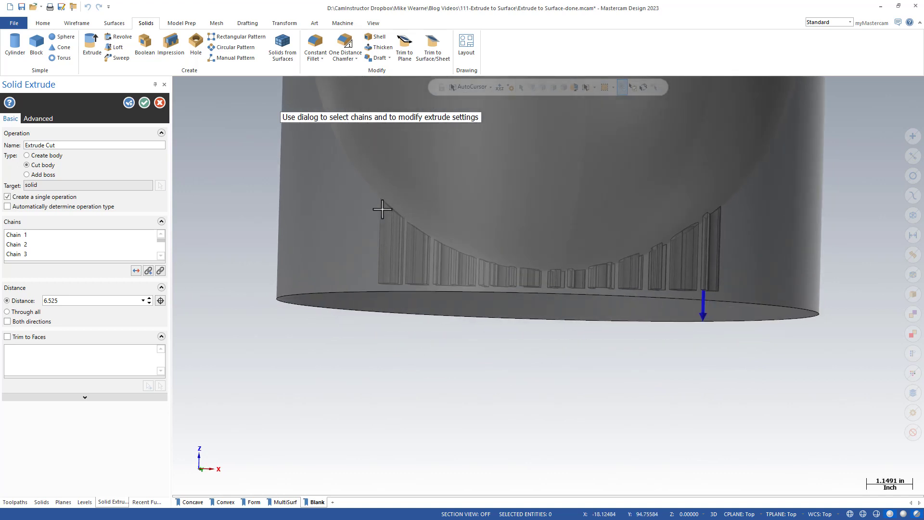
scroll(440, 214, down, 1)
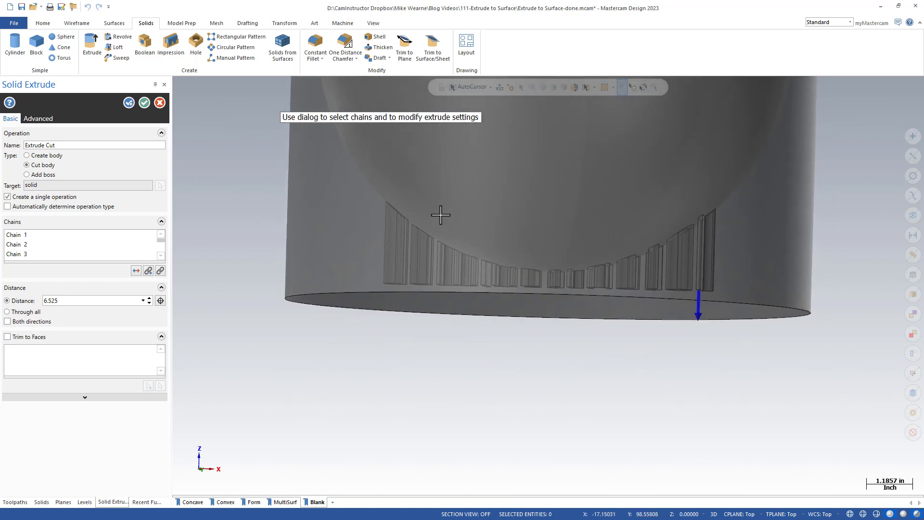
scroll(440, 214, down, 3)
middle_drag(270, 186, 237, 173)
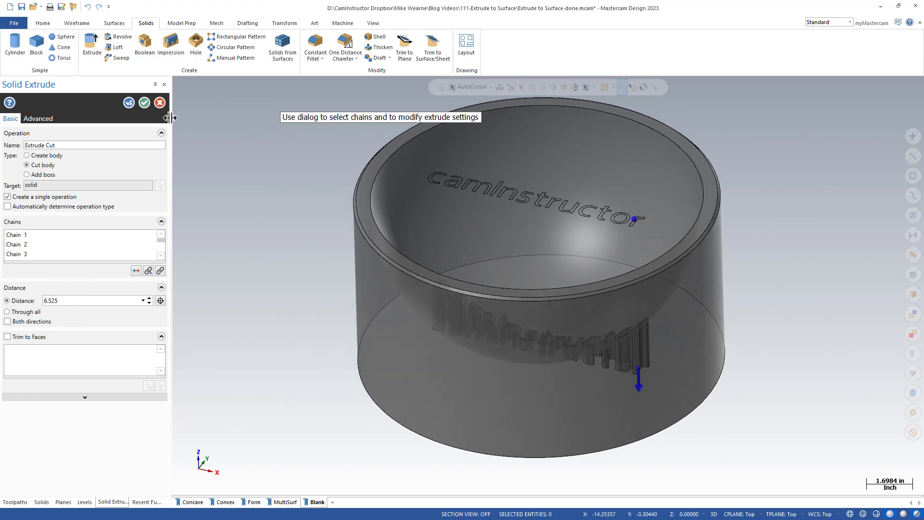
click(160, 102)
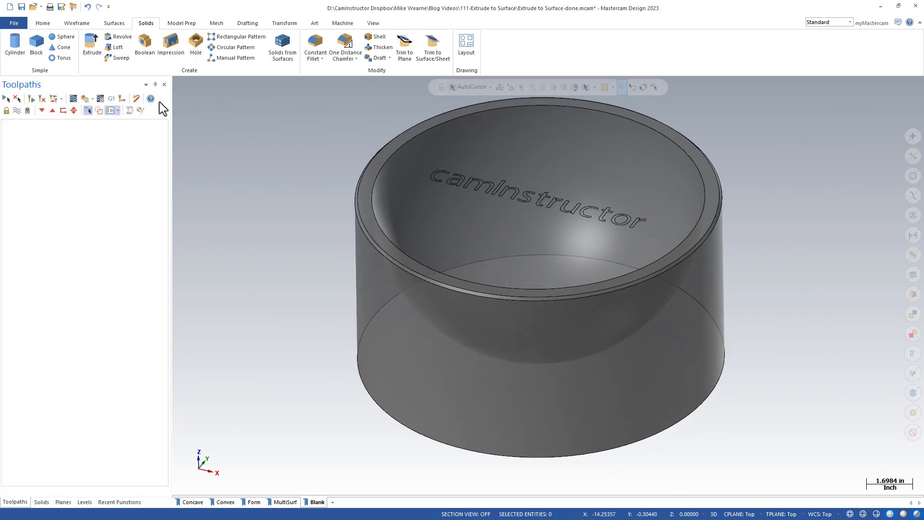
- Examine the text engraved on the Concave, Convex, Form and MultiSurf example models
click(191, 501)
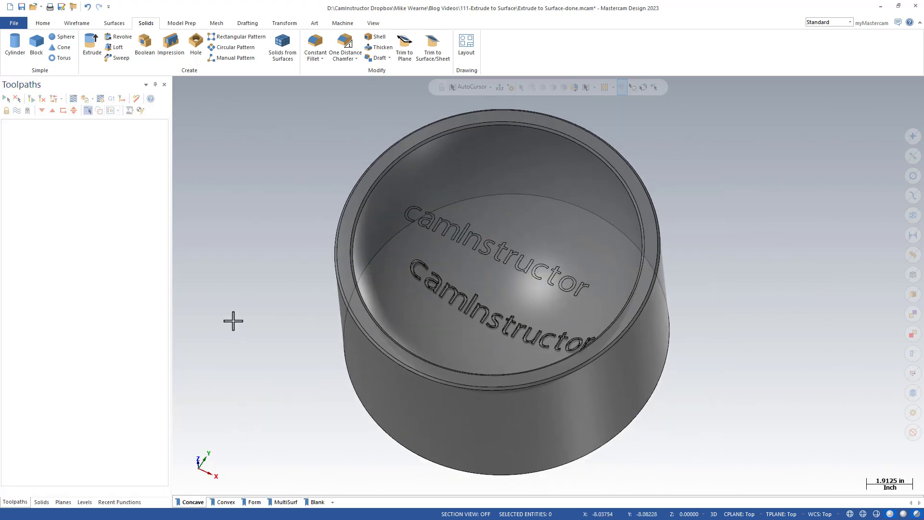
click(916, 514)
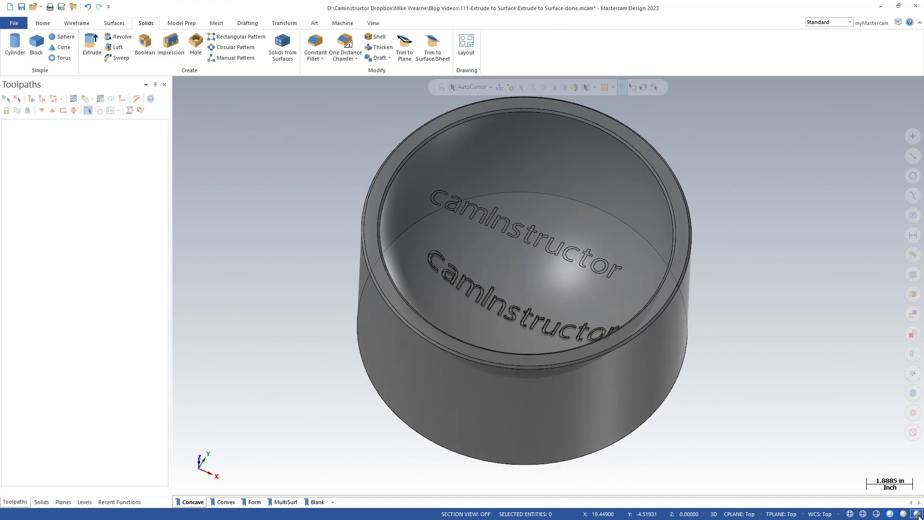
middle_drag(797, 287, 849, 268)
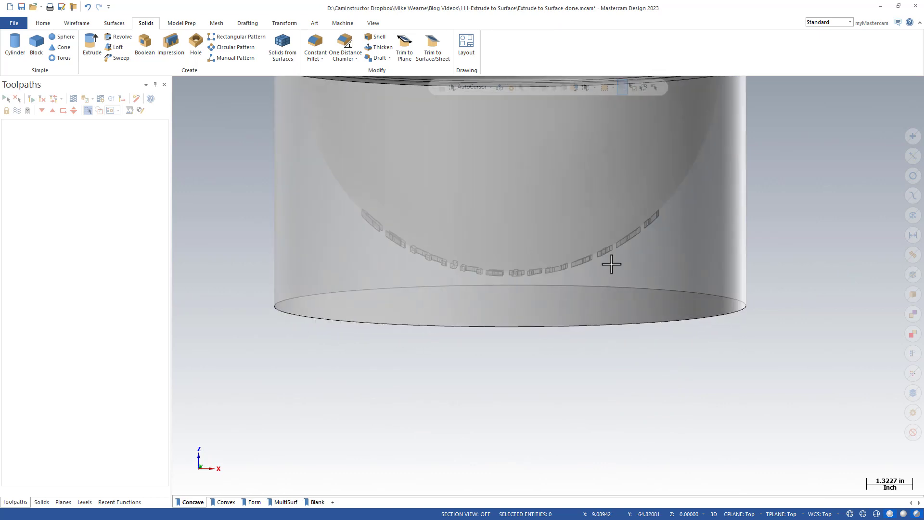
middle_drag(798, 236, 800, 240)
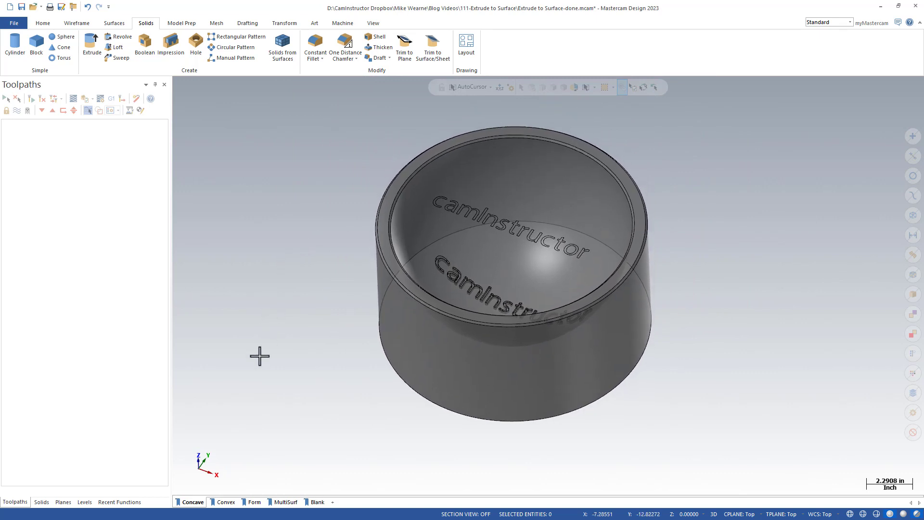
click(225, 502)
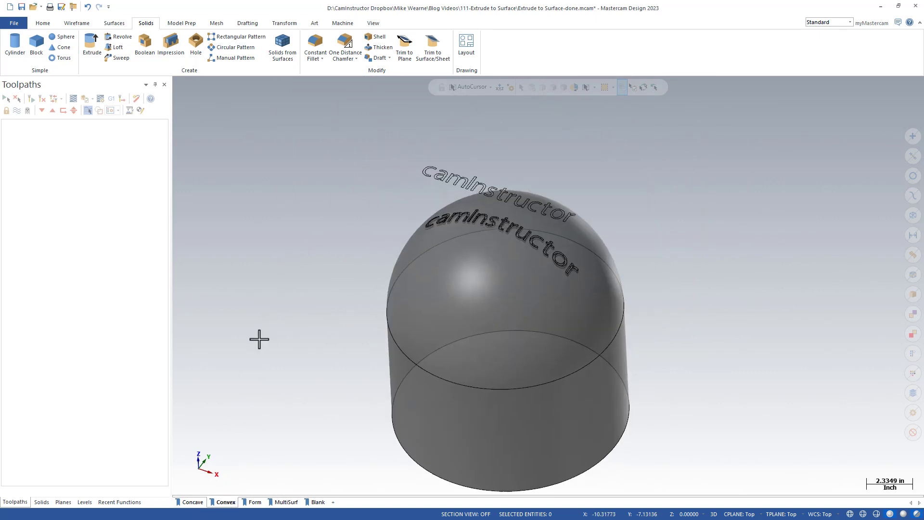
click(255, 501)
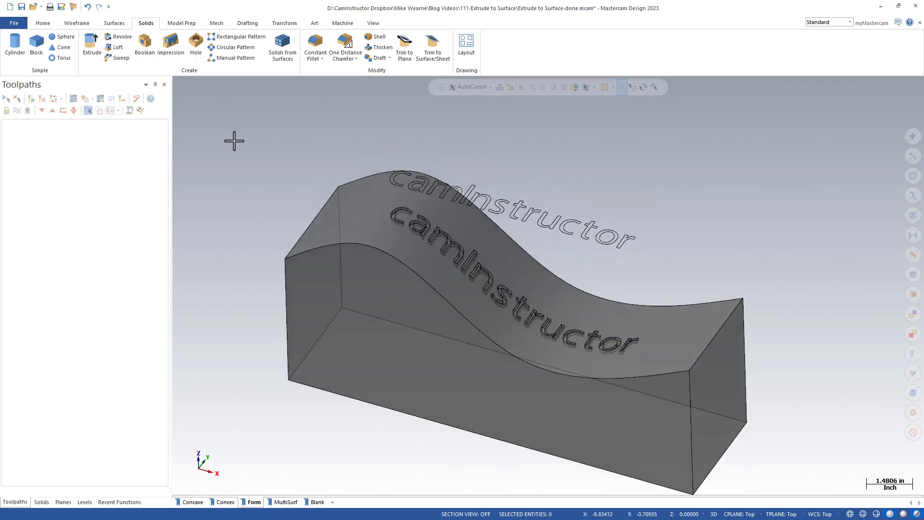
mouse_move(428, 262)
middle_down()
mouse_move(462, 284)
mouse_move(382, 243)
middle_up()
scroll(381, 244, down, 1)
click(285, 502)
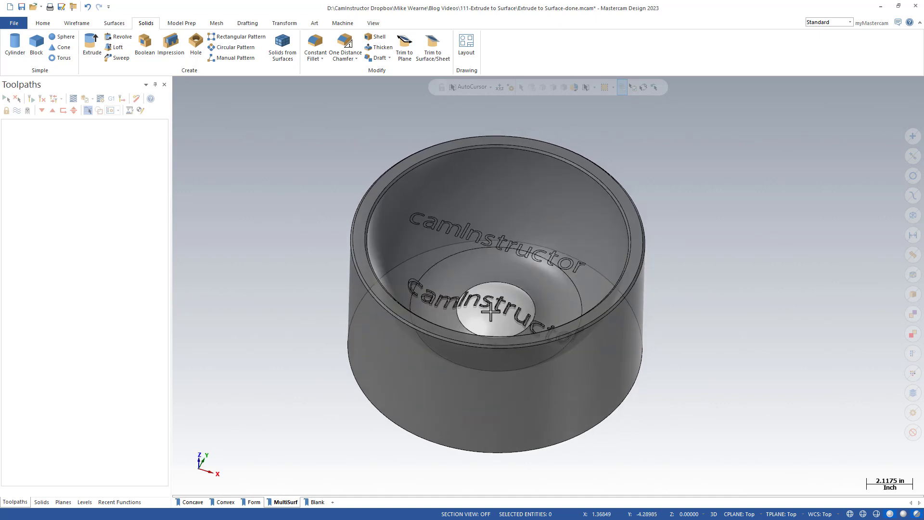
middle_drag(264, 301, 258, 280)
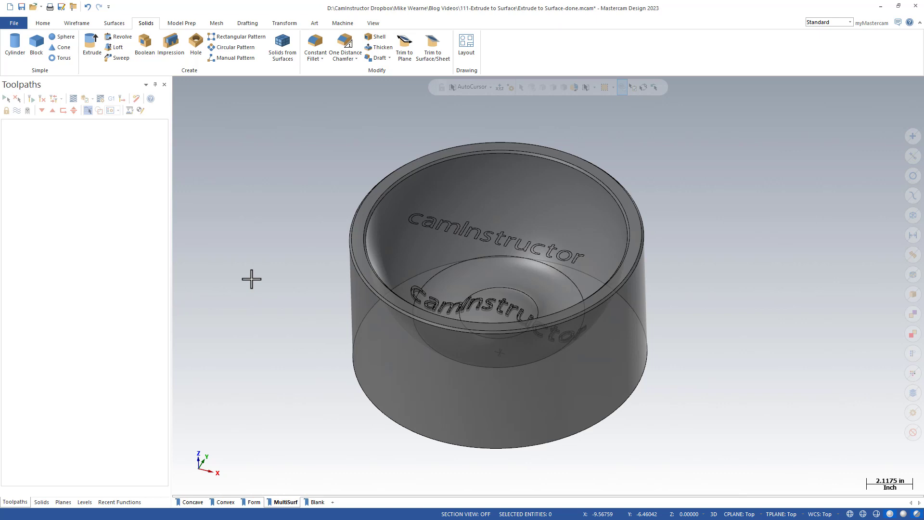
scroll(251, 279, up, 1)
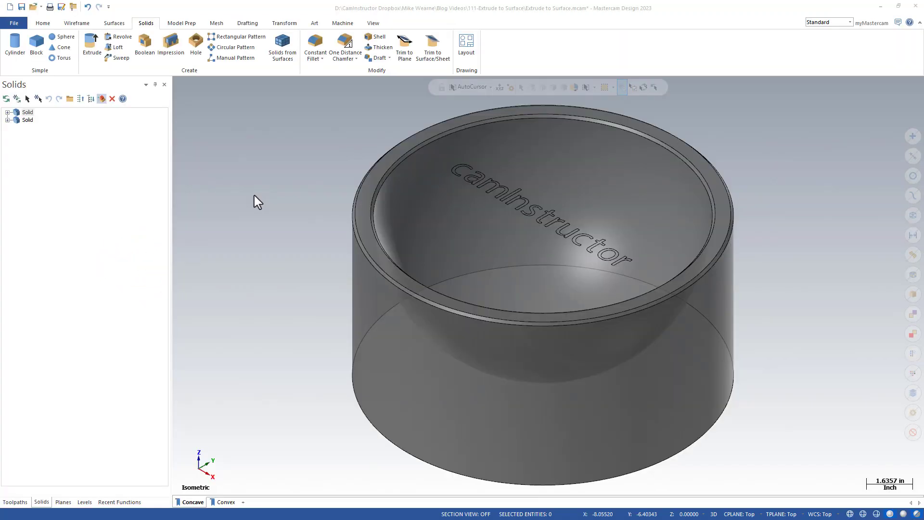
middle_drag(248, 226, 237, 219)
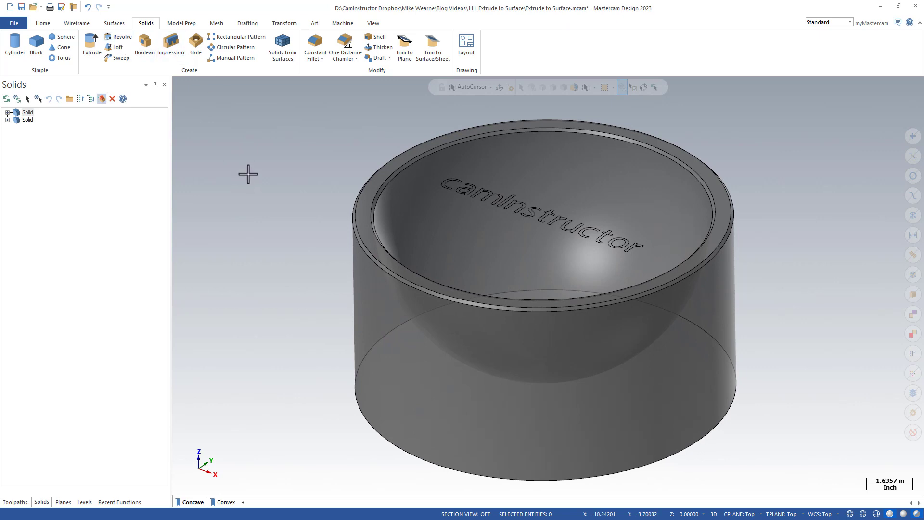
middle_drag(249, 208, 249, 212)
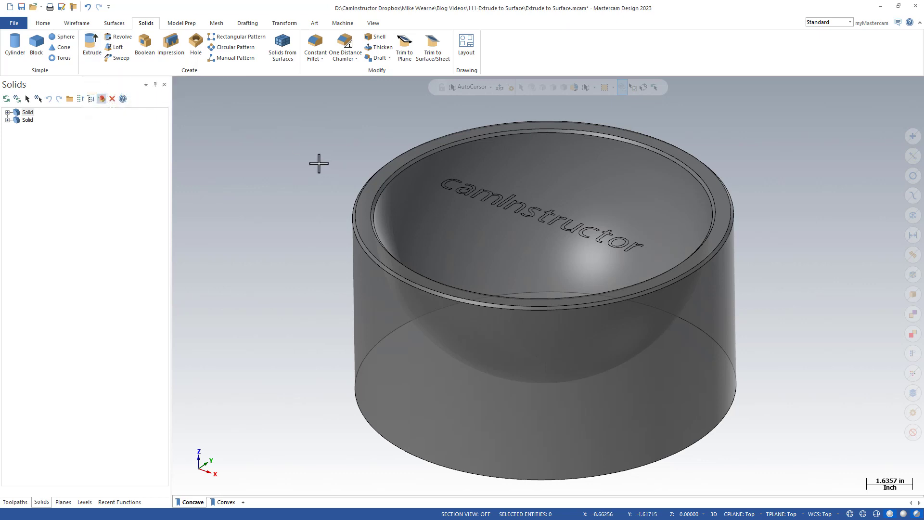
middle_drag(445, 231, 470, 167)
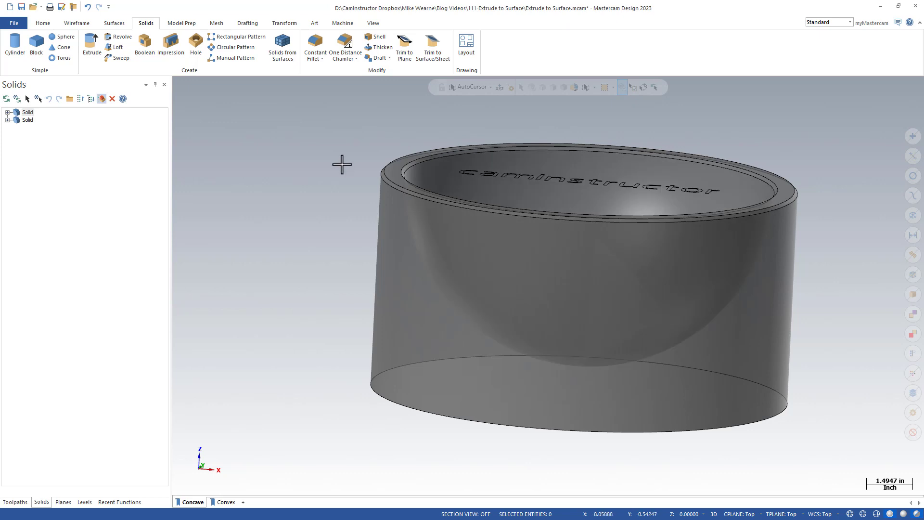
middle_drag(341, 164, 340, 165)
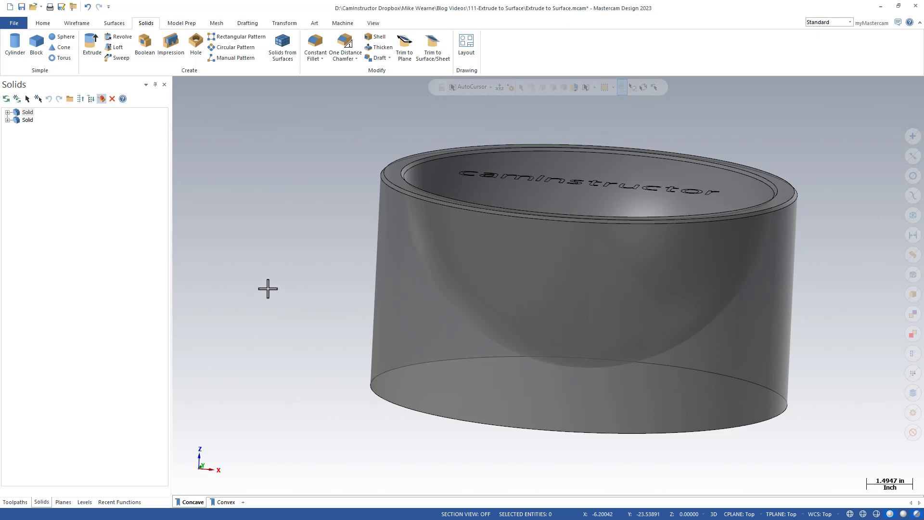
middle_drag(271, 244, 271, 243)
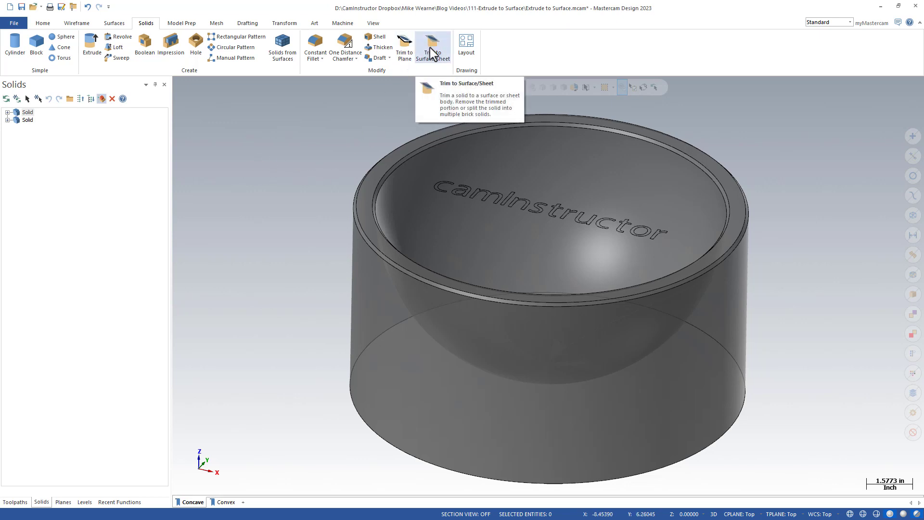
- Extrude the first letter "c" of the camInstructor text downward through the Concave bowl as a new body, 6.125 in long
click(92, 45)
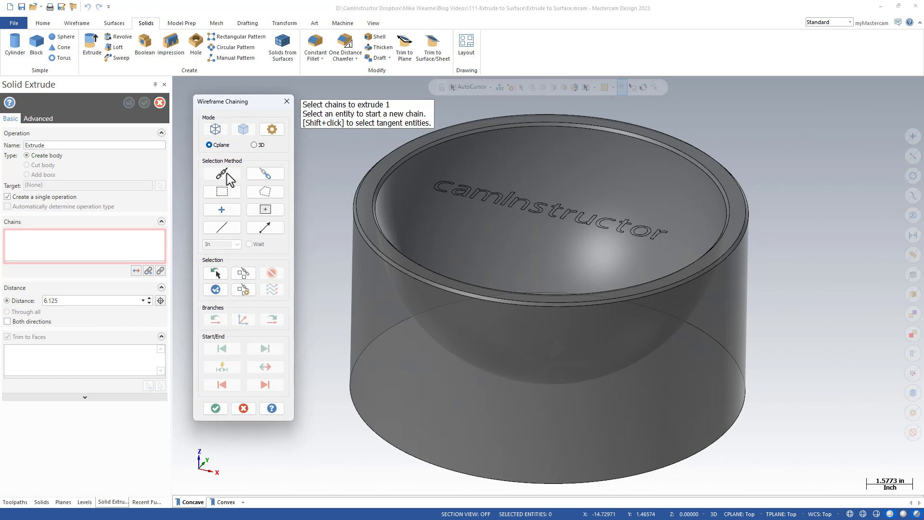
scroll(410, 197, up, 3)
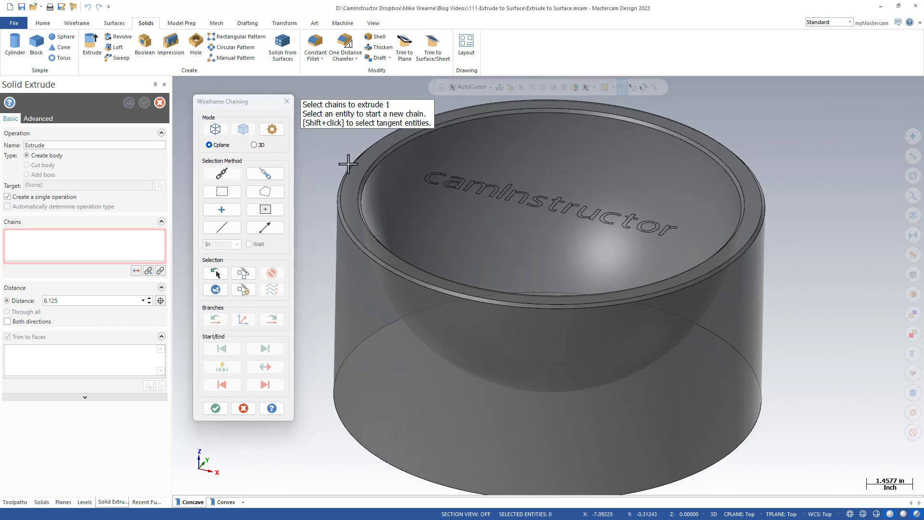
click(416, 188)
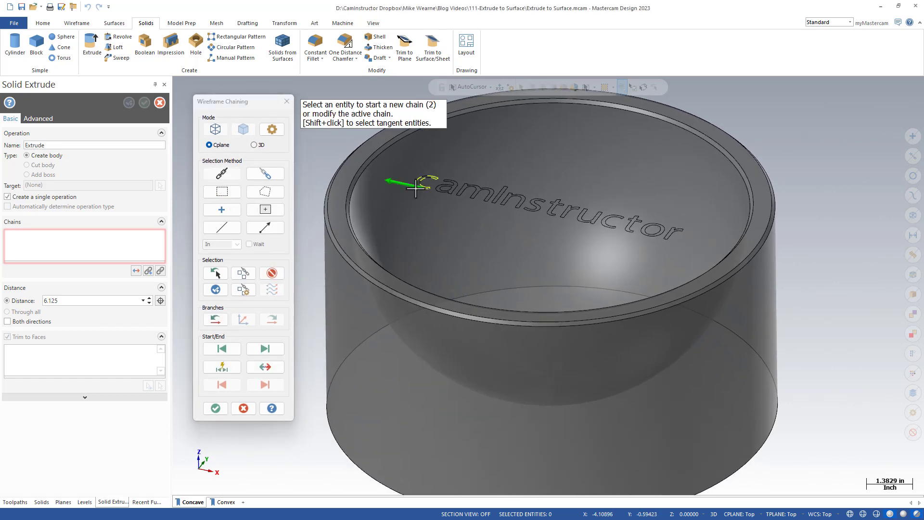
click(215, 408)
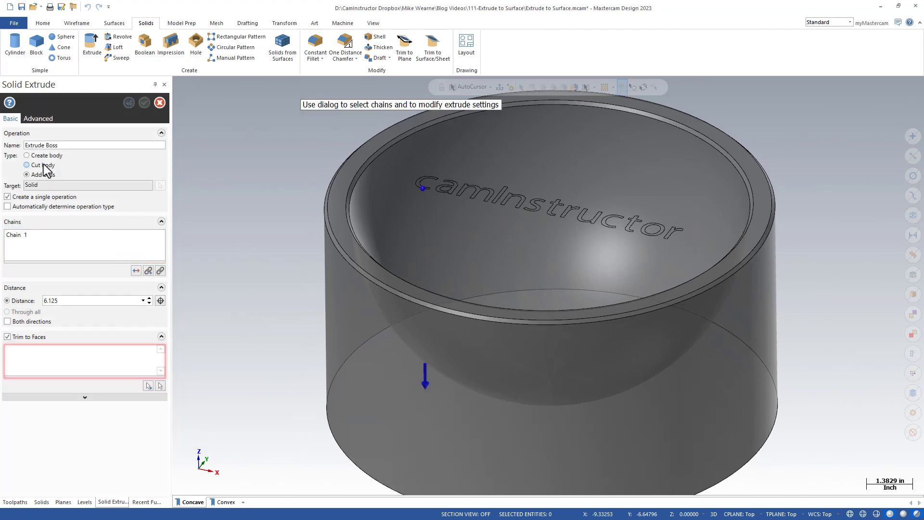
click(43, 155)
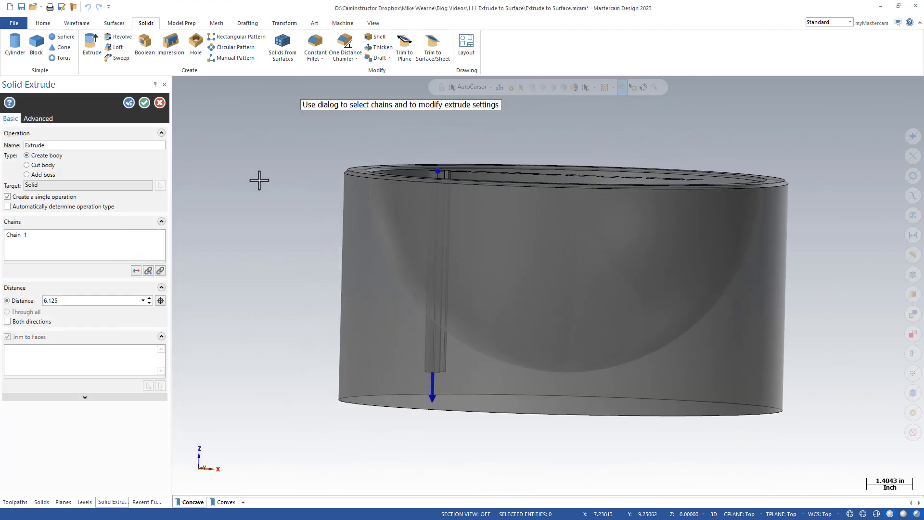
middle_drag(259, 180, 426, 270)
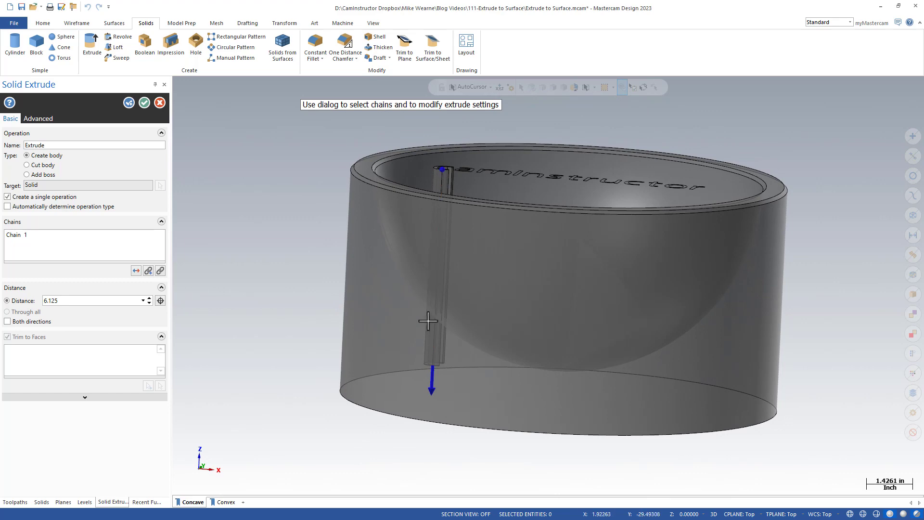
click(144, 102)
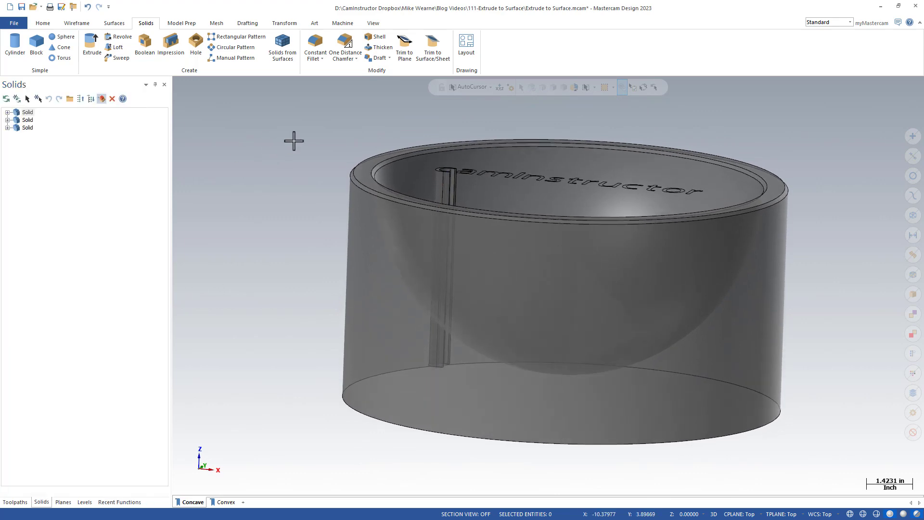
- Examine the extruded letter "c" body against the bowl's inner surface from several angles, selecting it and then clearing the selection
middle_drag(435, 175, 440, 193)
scroll(440, 192, up, 1)
click(440, 197)
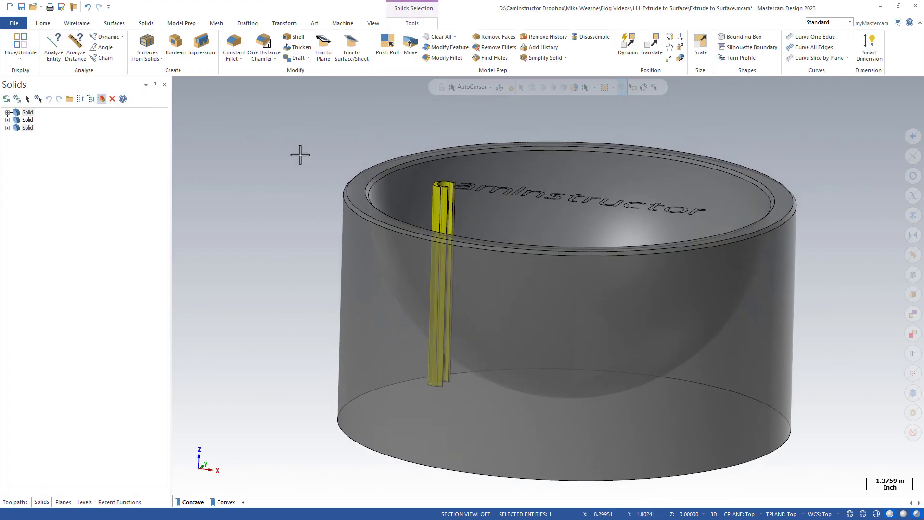
middle_drag(300, 154, 612, 164)
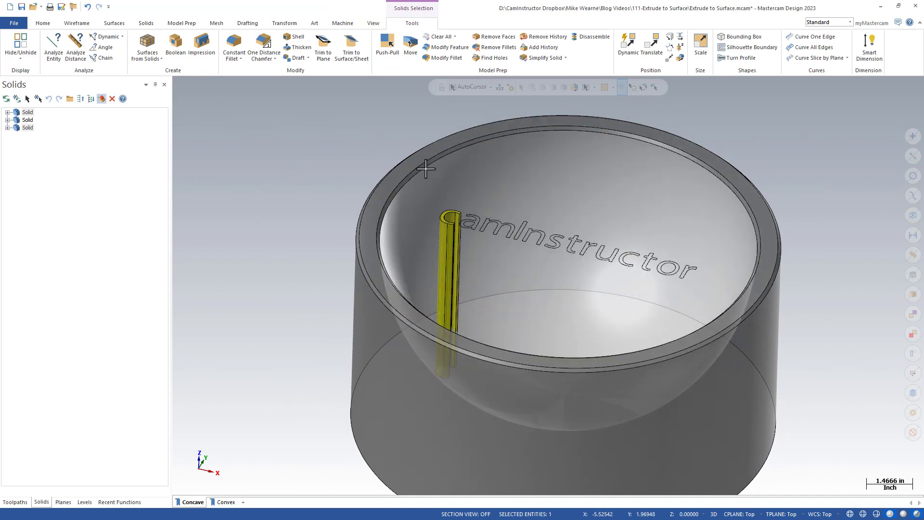
middle_drag(426, 168, 424, 174)
key(Escape)
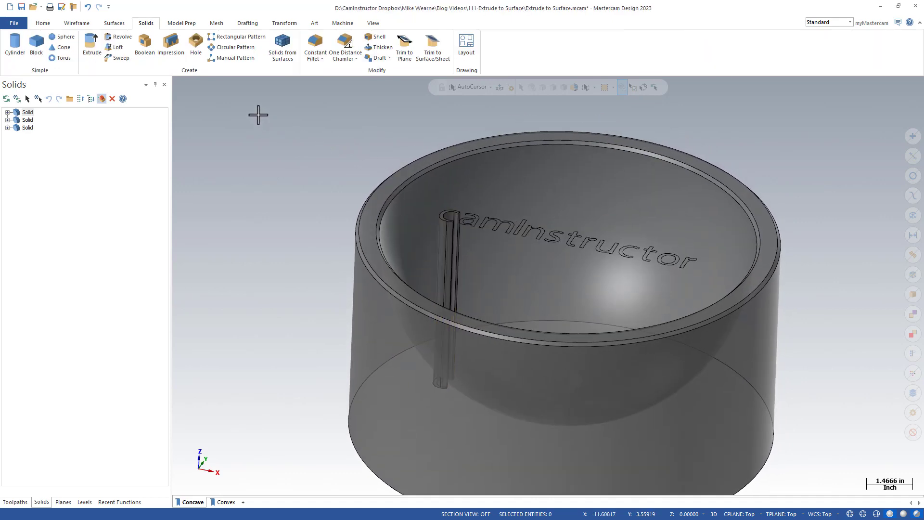
middle_drag(451, 240, 448, 227)
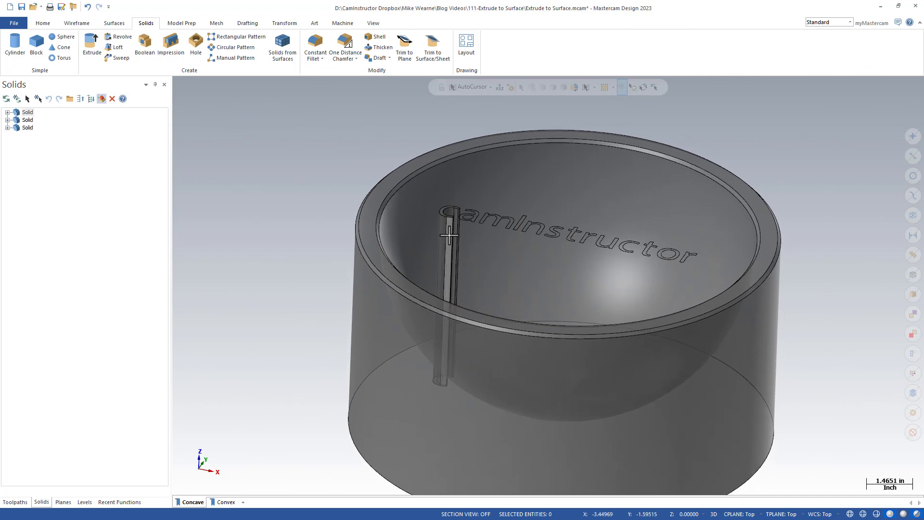
click(433, 47)
middle_drag(301, 192, 275, 211)
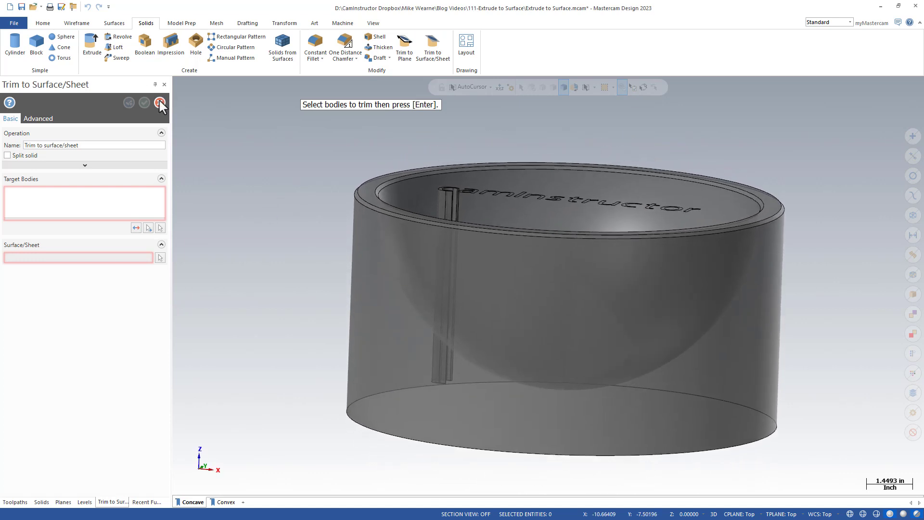
click(159, 106)
click(159, 103)
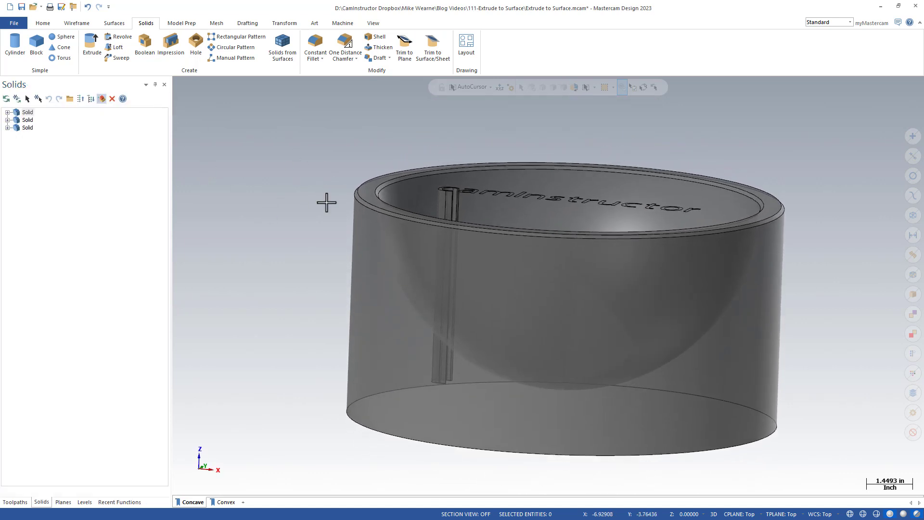
- Try to trim the extruded letter "c" body to the bowl's inner solid face with Trim to Surface/Sheet, and cancel the command
middle_drag(332, 205, 429, 282)
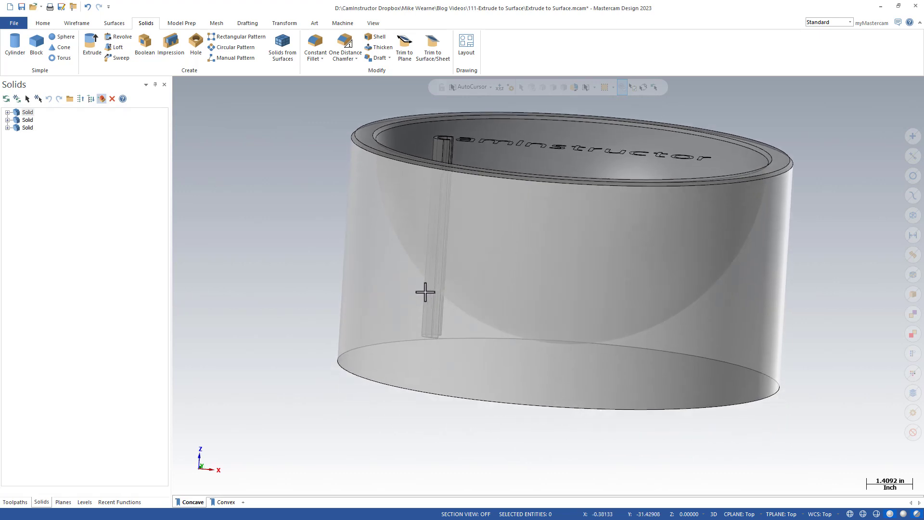
middle_drag(425, 291, 280, 163)
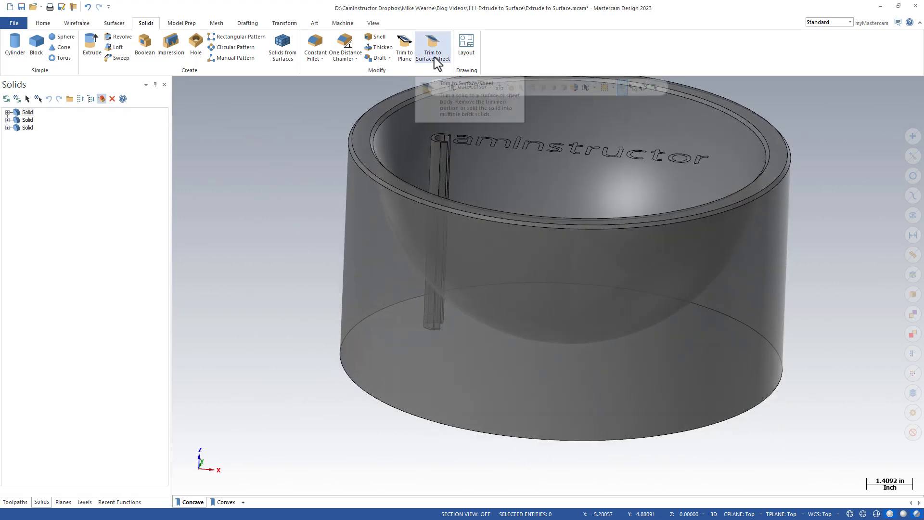
scroll(267, 180, up, 3)
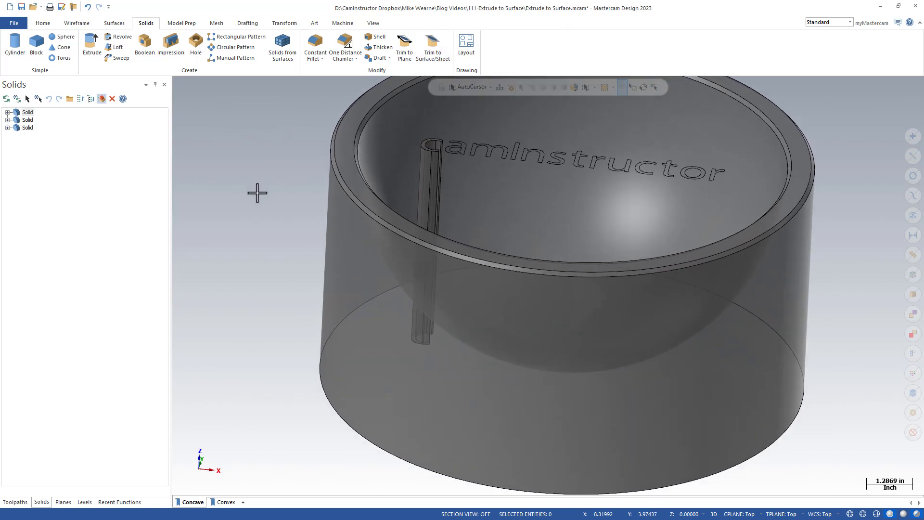
scroll(257, 193, down, 1)
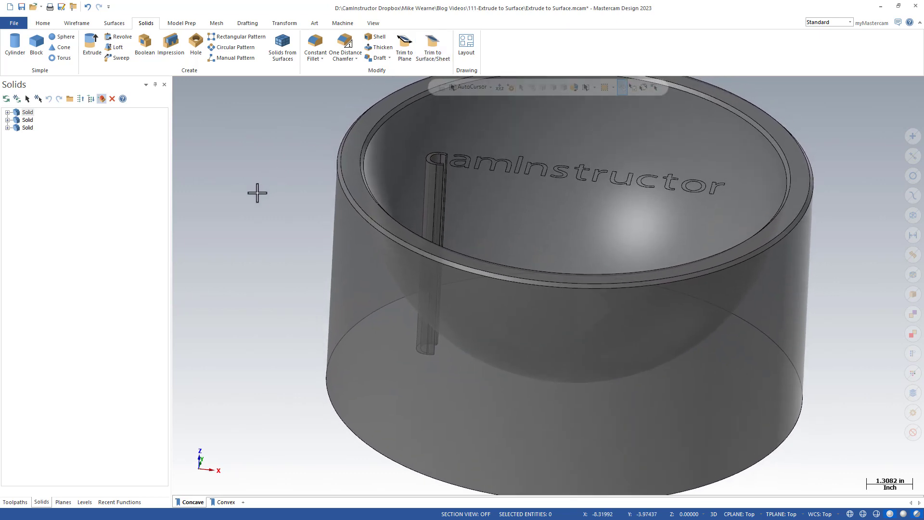
click(434, 46)
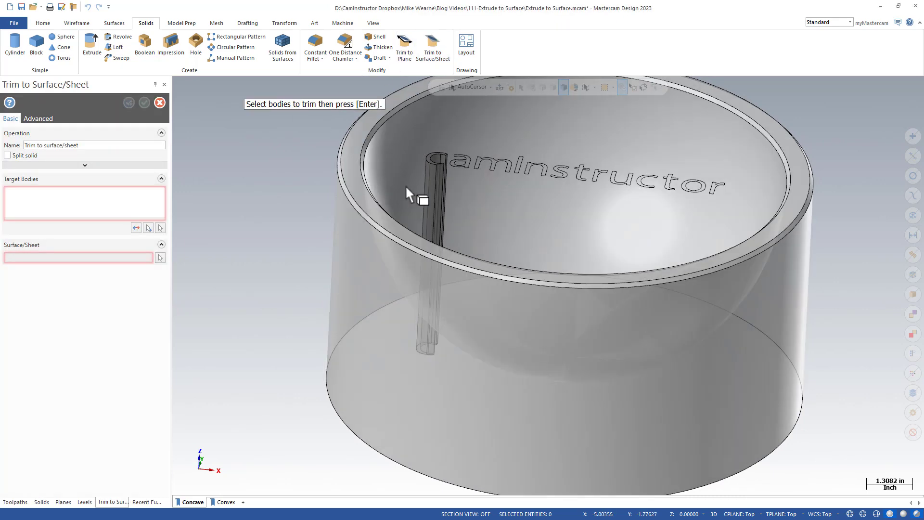
click(433, 181)
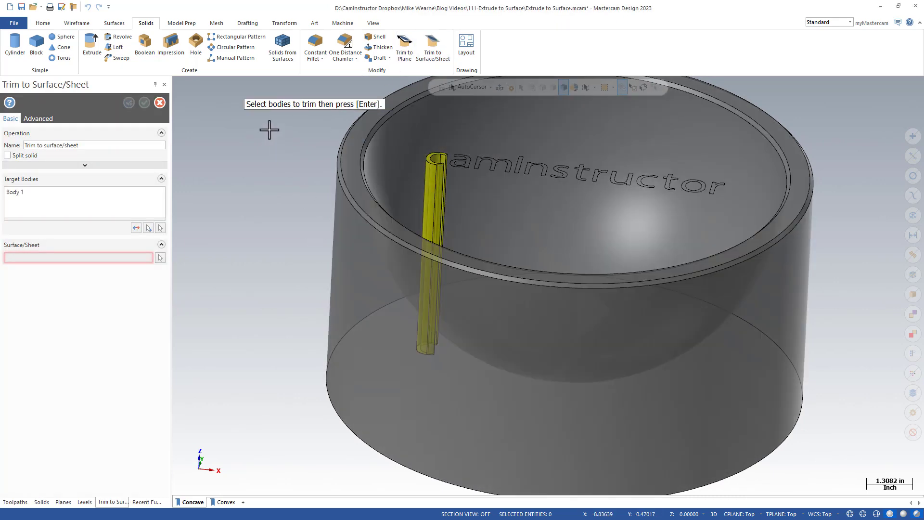
key(Return)
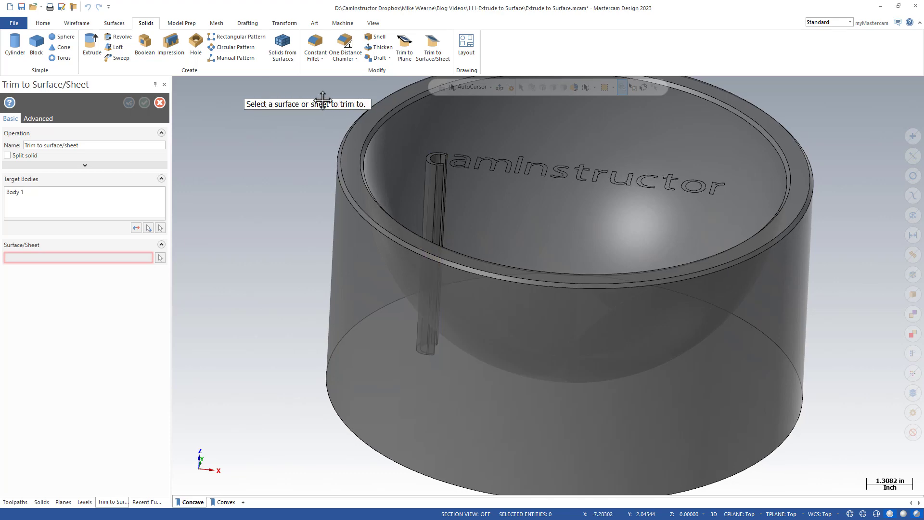
middle_drag(321, 99, 303, 207)
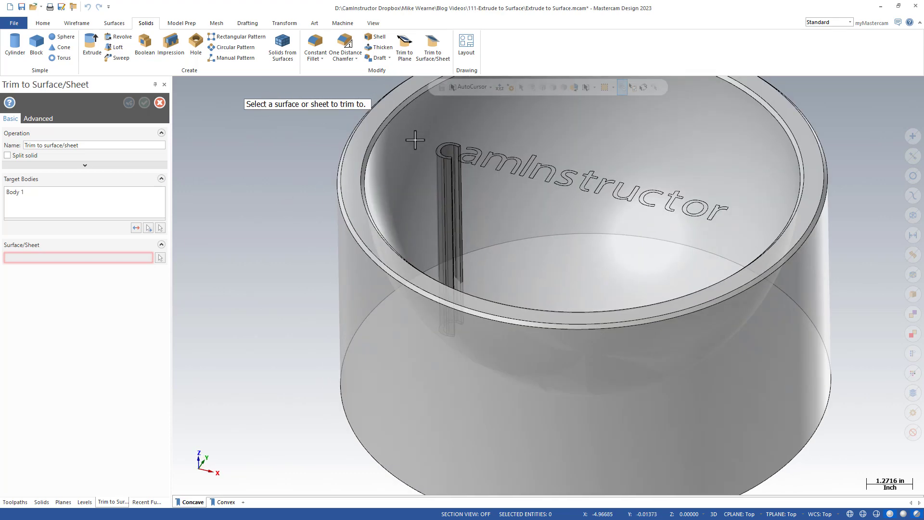
click(414, 140)
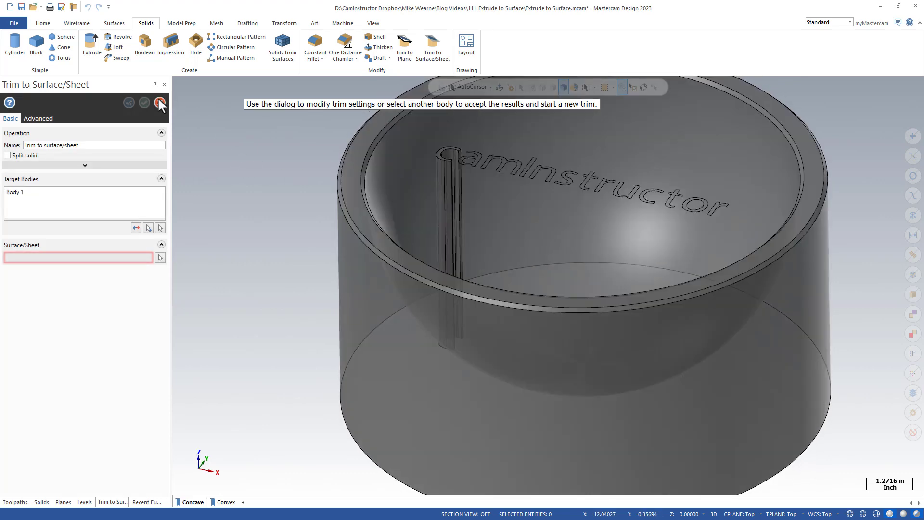
click(159, 102)
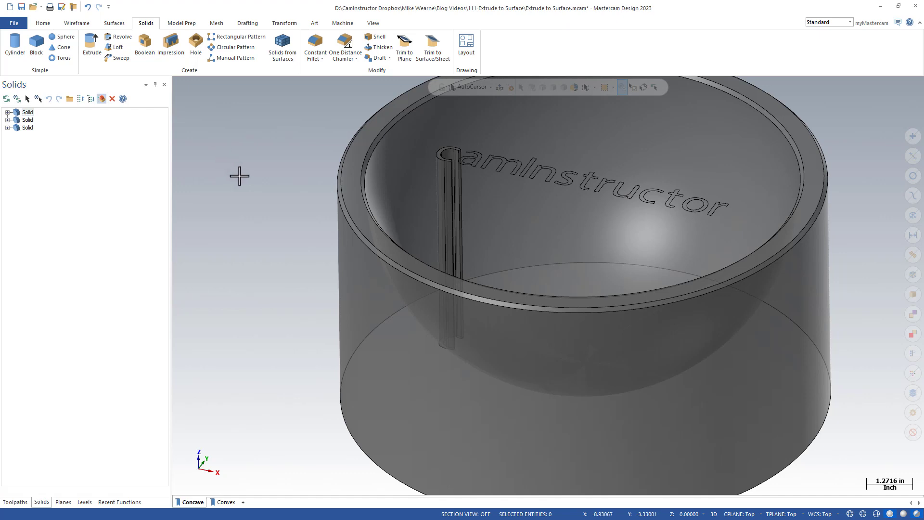
- Add a new level numbered 30 as the active level
click(84, 502)
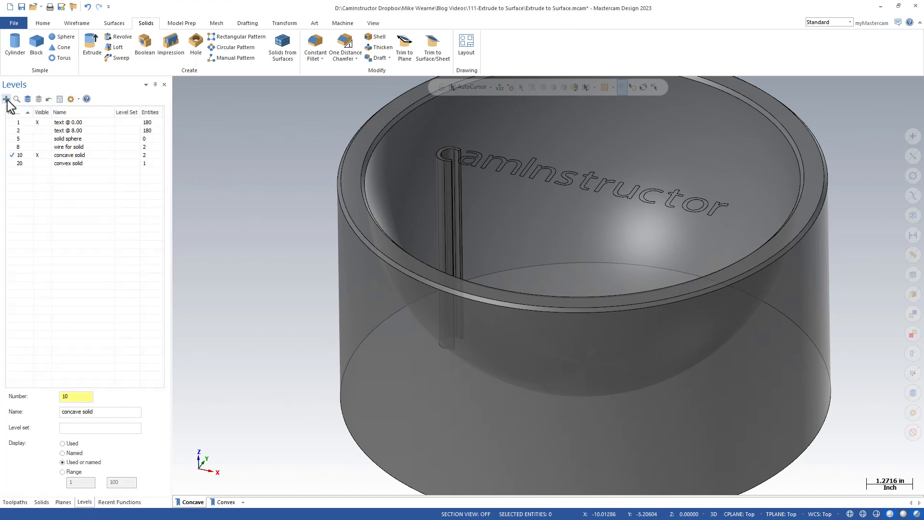
click(64, 173)
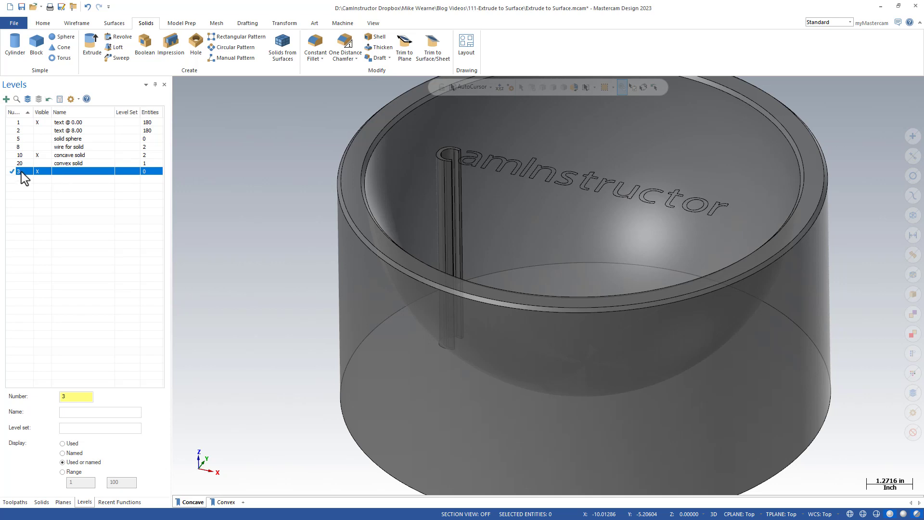
text(0)
key(Return)
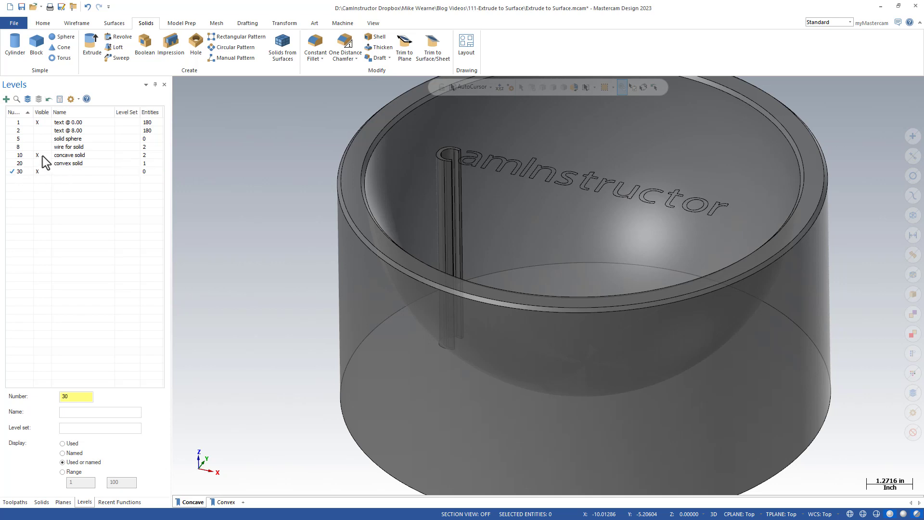
- Create a surface from the bowl's inner solid face on level 30, keeping the original solid, and name the level "surf from solid"
click(75, 23)
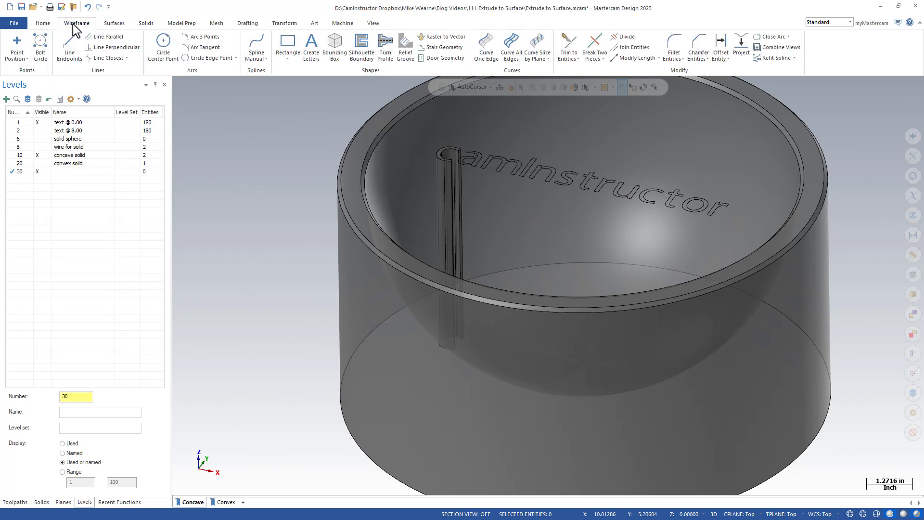
click(116, 24)
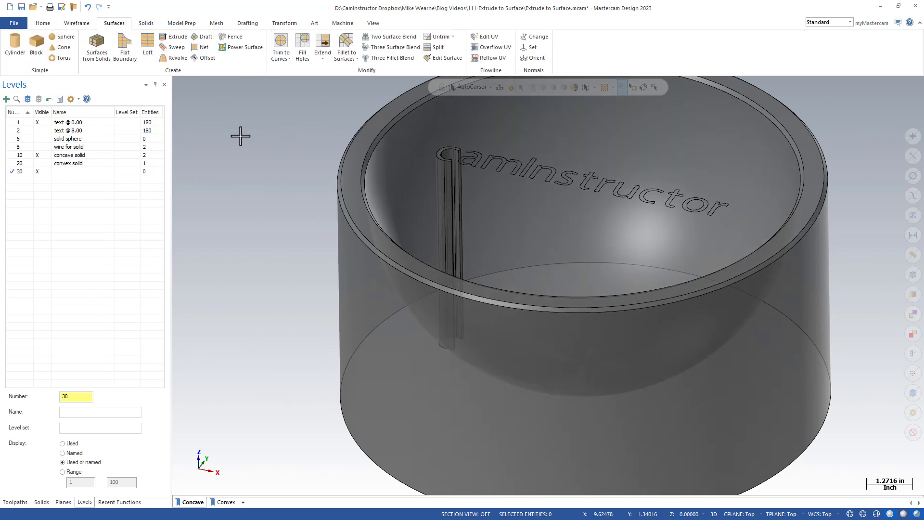
scroll(240, 136, down, 2)
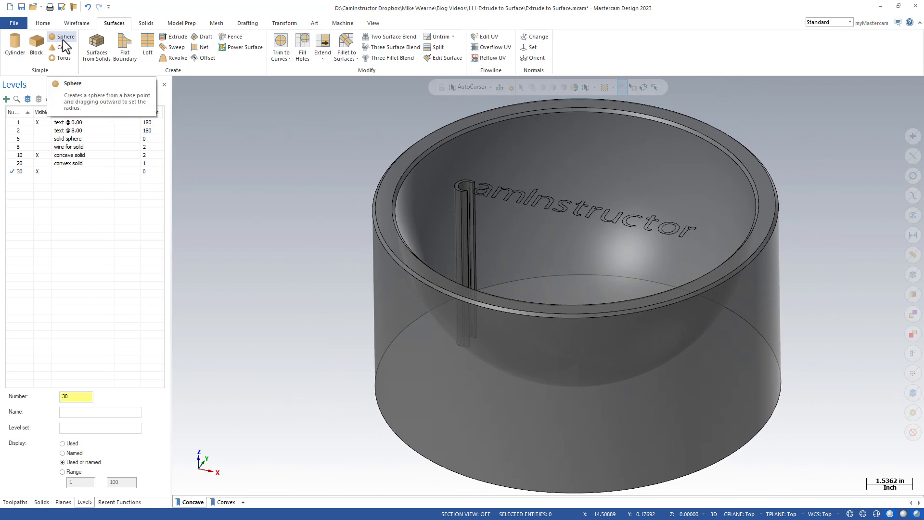
scroll(499, 190, down, 1)
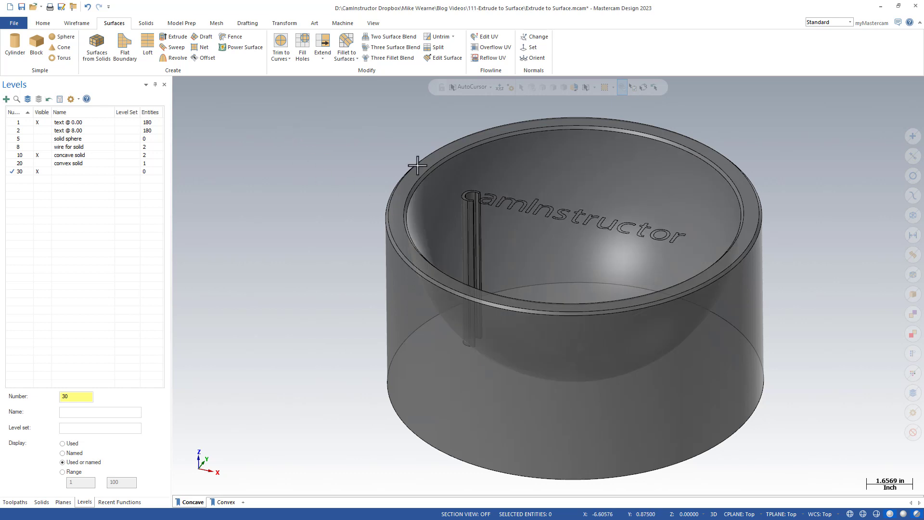
scroll(417, 166, up, 1)
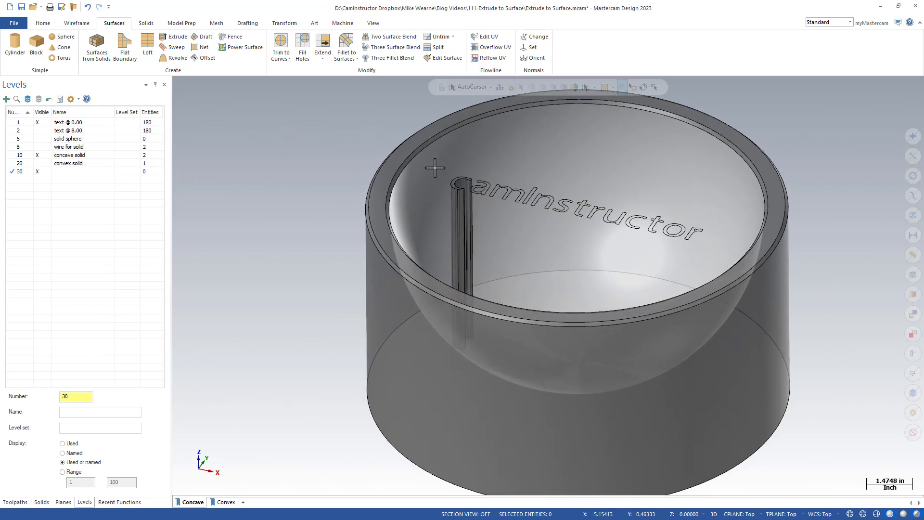
click(98, 50)
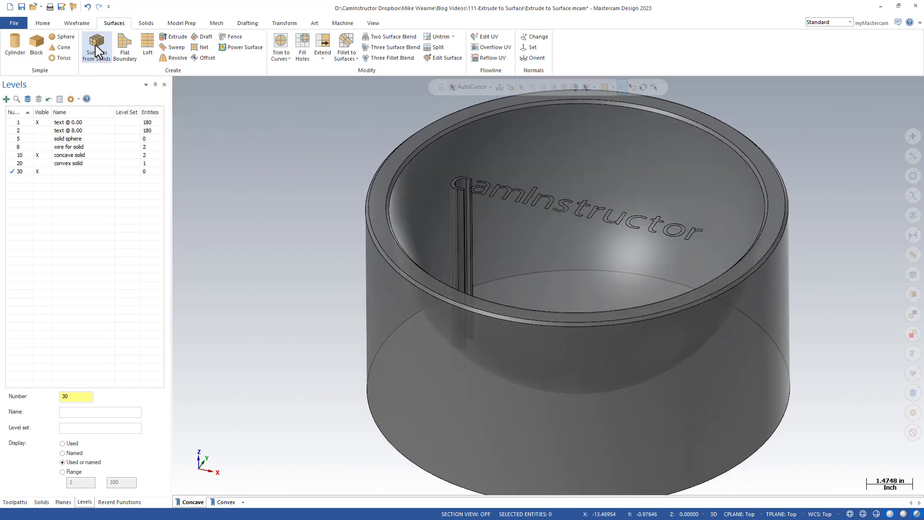
click(495, 149)
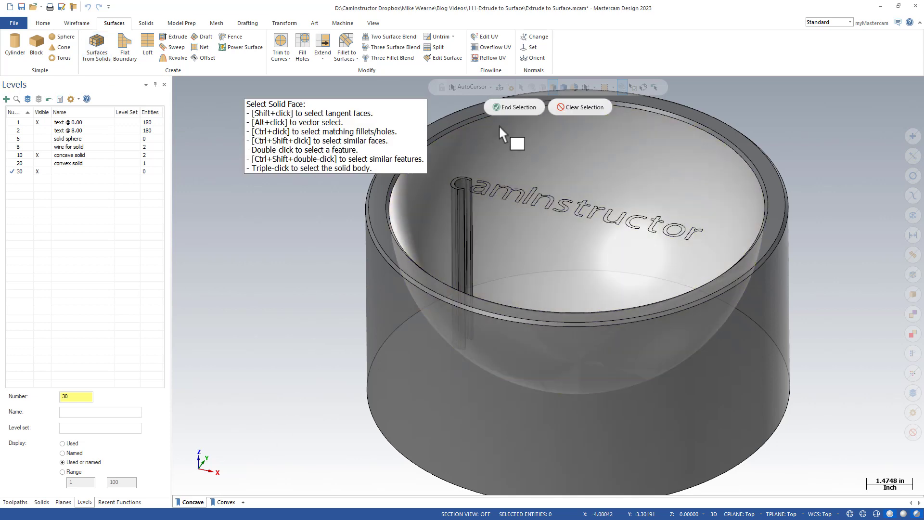
click(518, 108)
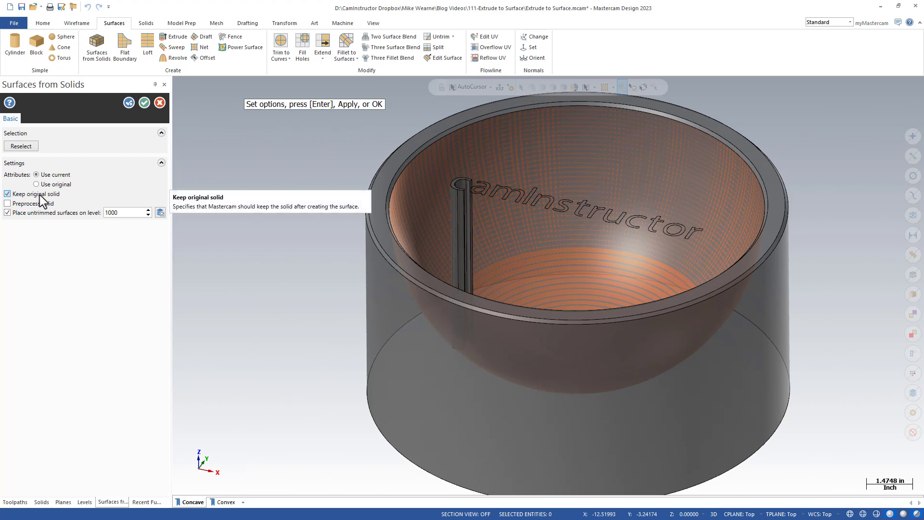
click(143, 103)
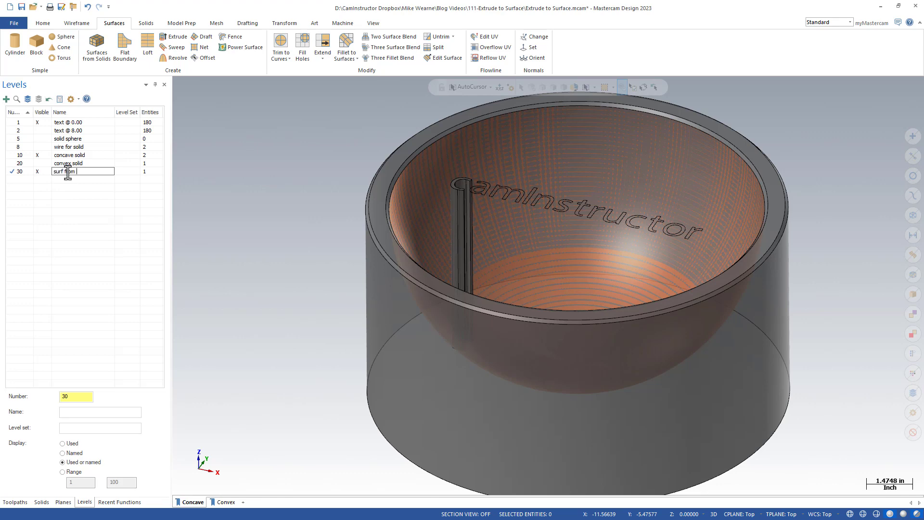
text(d)
key(Return)
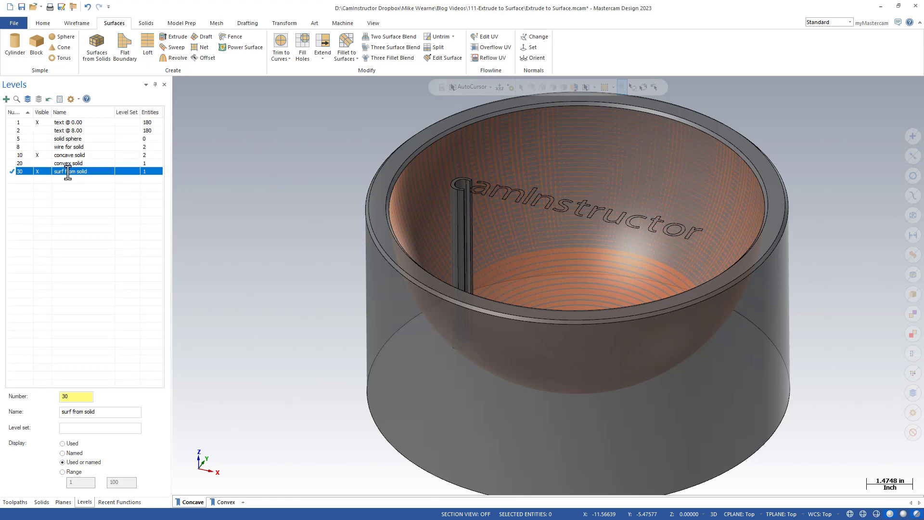
- Add level 31 as the active level and hide the "concave solid" and "text @ 0.00" levels
click(9, 100)
double_click(22, 180)
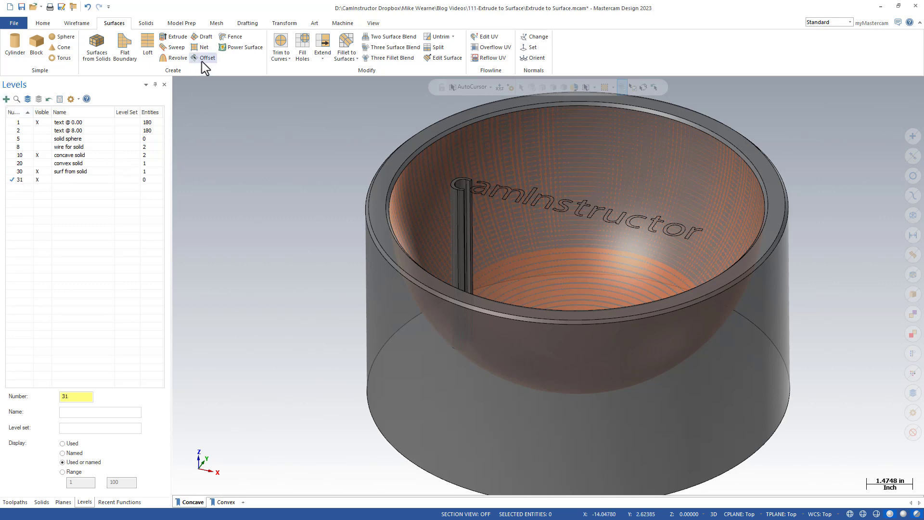
click(37, 155)
click(37, 122)
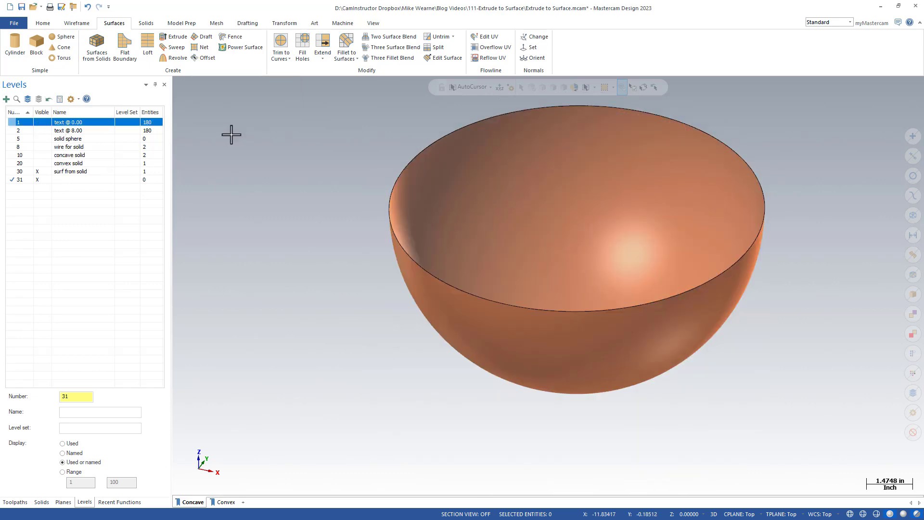
- Offset a copy of the bowl surface outward by 0.125 with Surface Offset, keeping the result type as surface
click(204, 58)
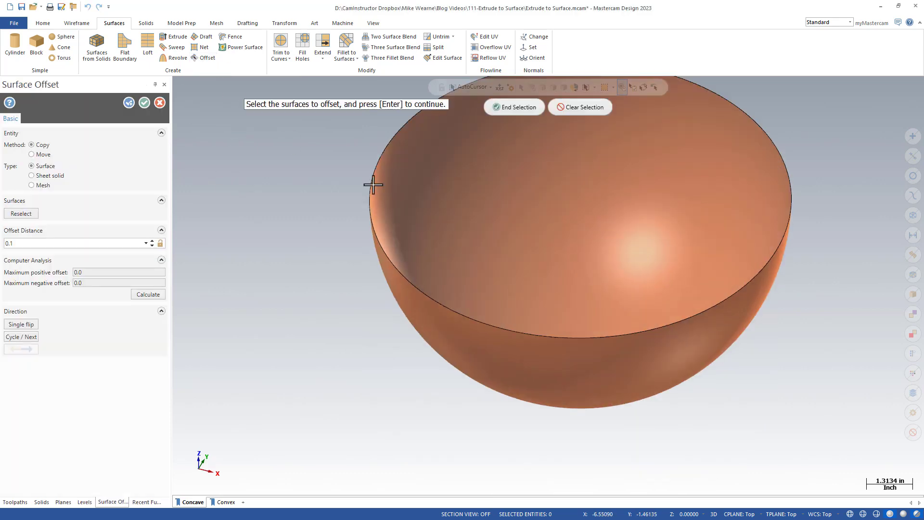
click(445, 207)
click(519, 113)
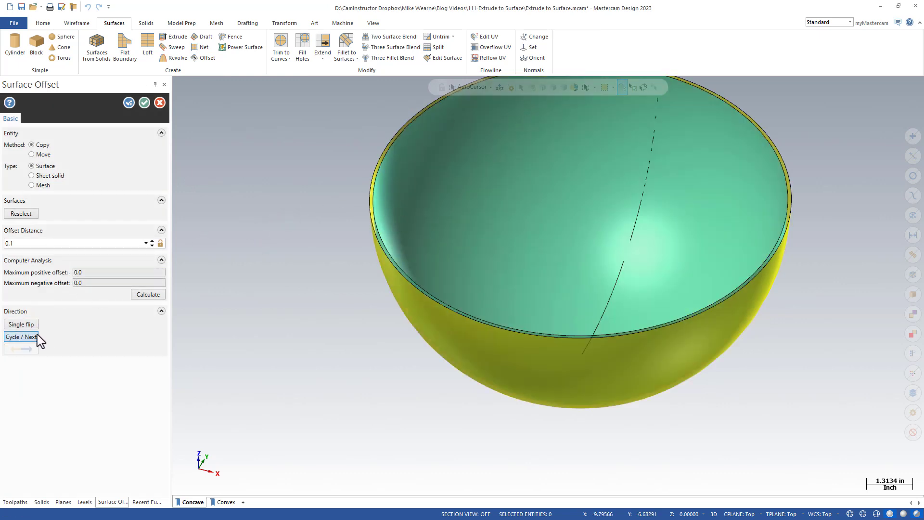
click(152, 245)
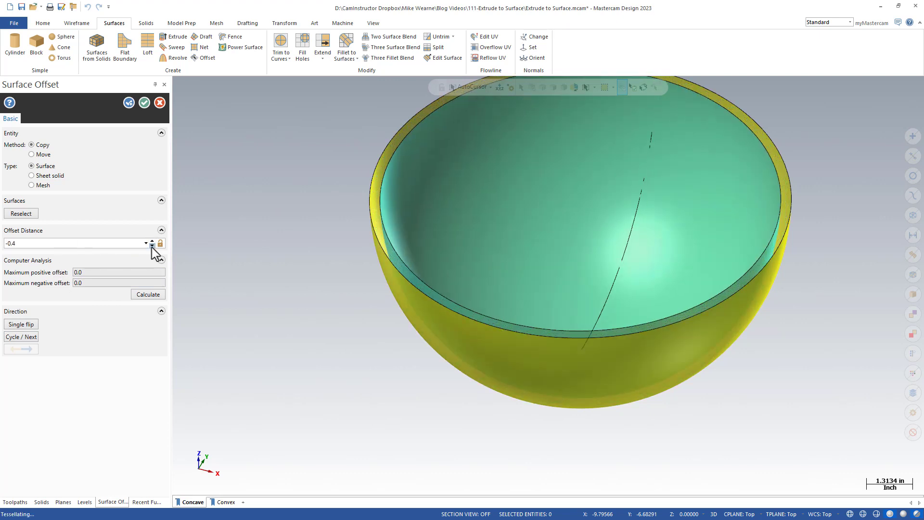
click(152, 241)
click(152, 241)
click(152, 241)
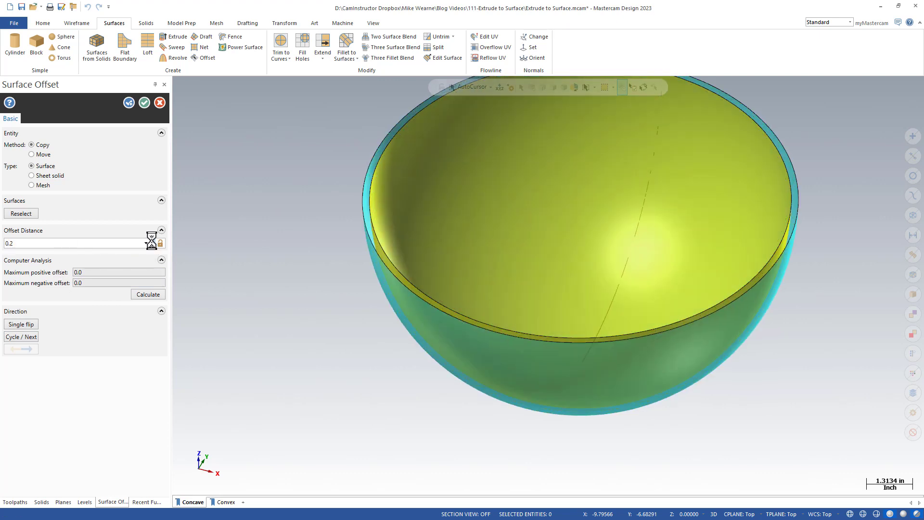
double_click(91, 244)
key(Tab)
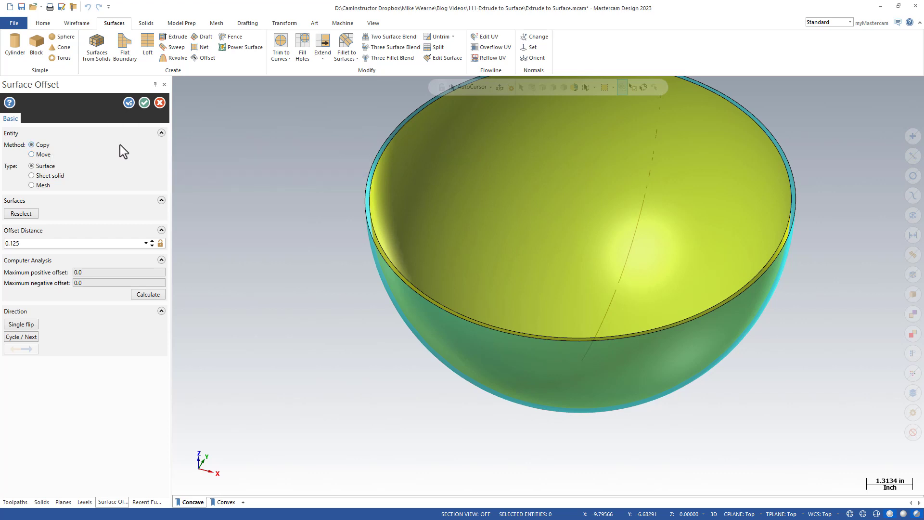
click(143, 102)
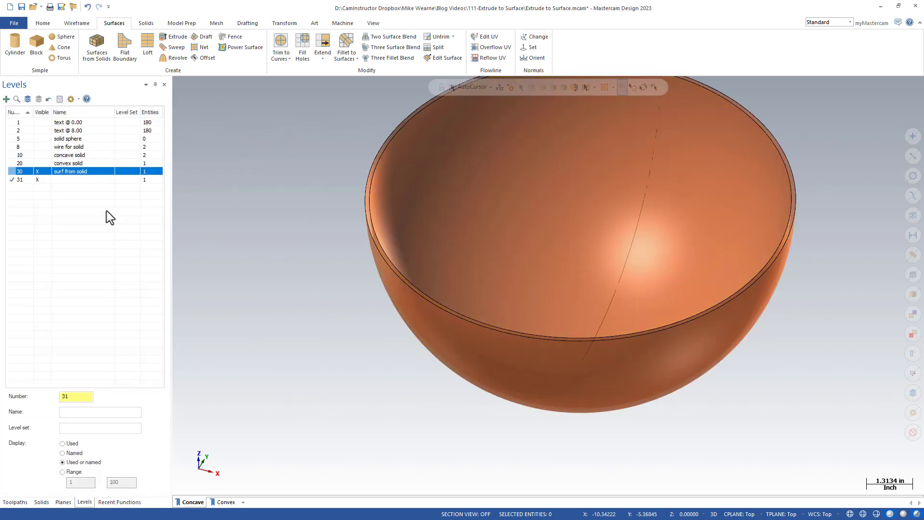
- Name level 31 "offest surf", hide the "surf from solid" level and show the "concave solid" level
double_click(54, 181)
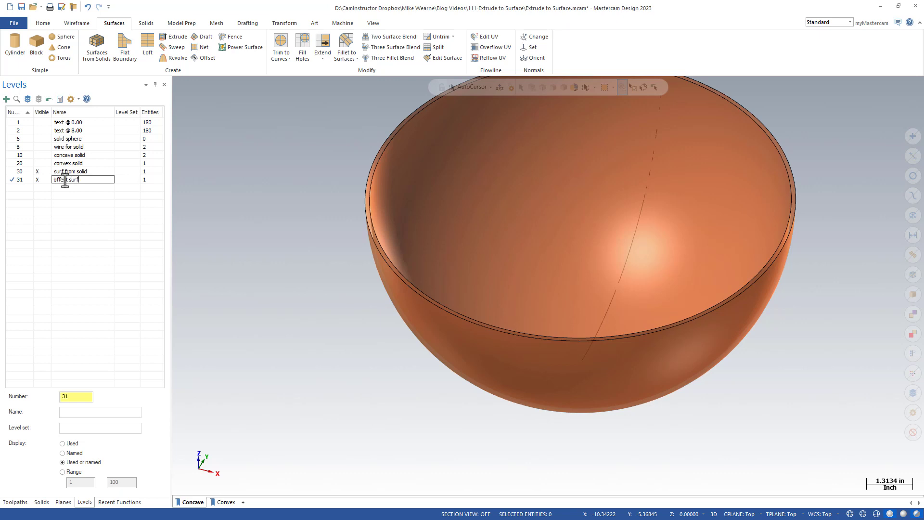
click(37, 172)
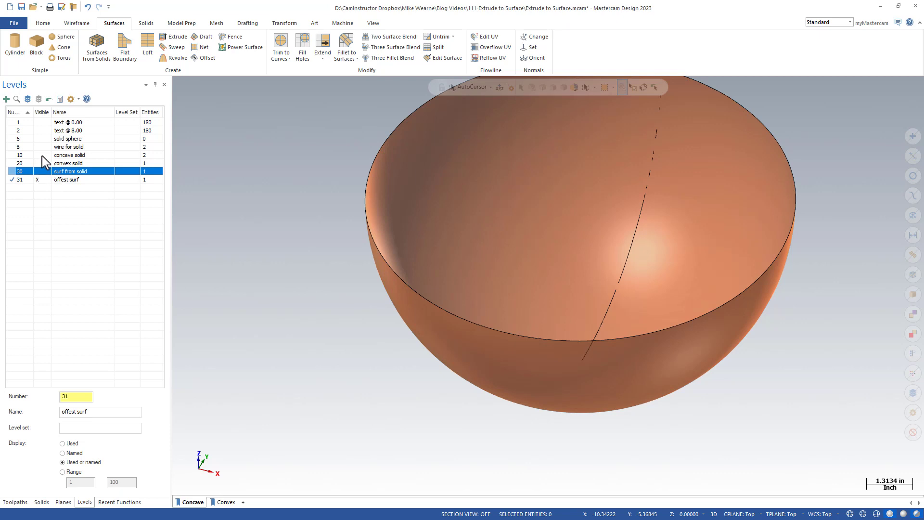
click(42, 155)
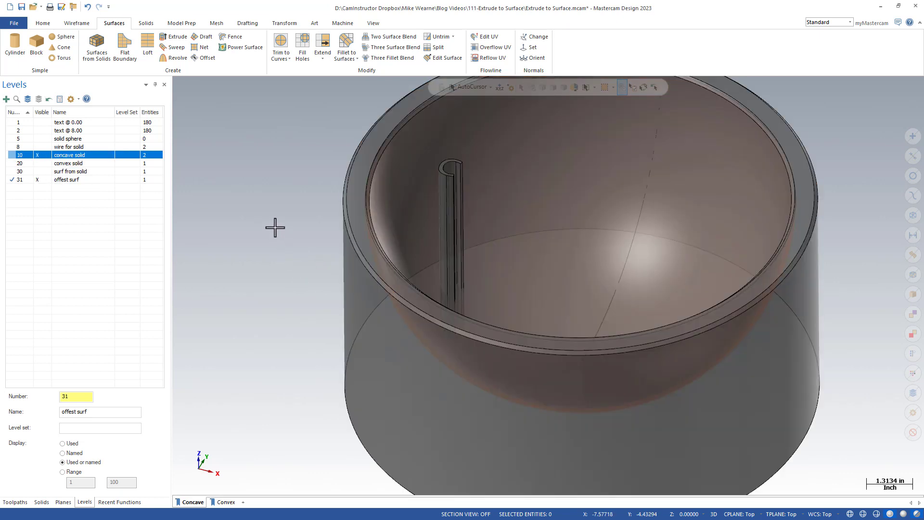
- Trim the extruded letter "c" body to the offset surface with Trim to Surface/Sheet
click(150, 22)
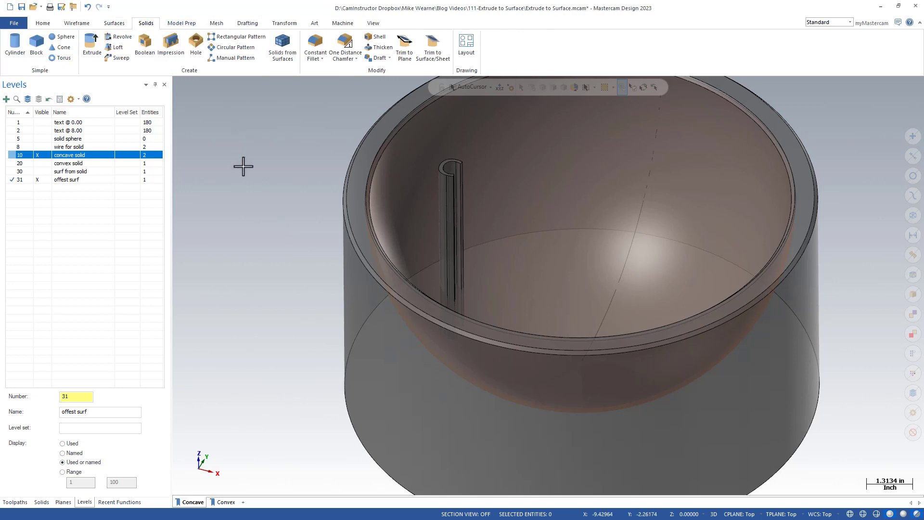
middle_drag(243, 165, 332, 151)
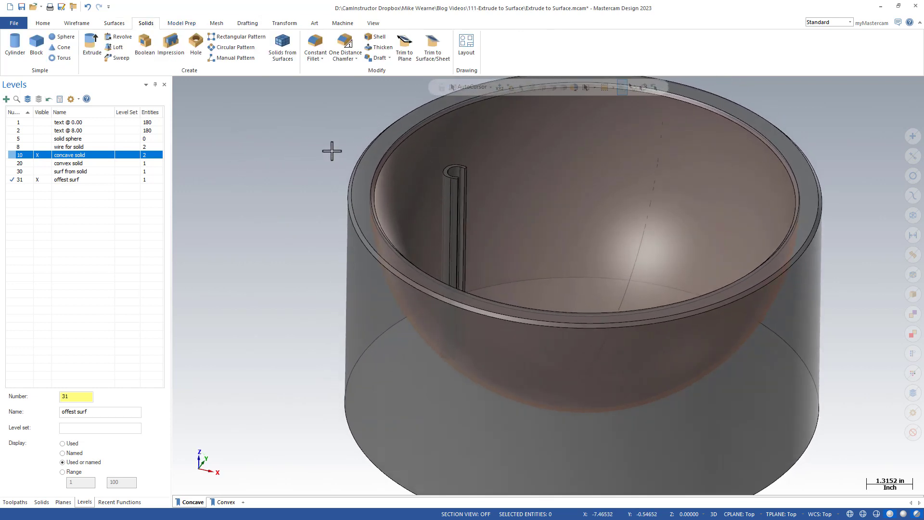
click(433, 48)
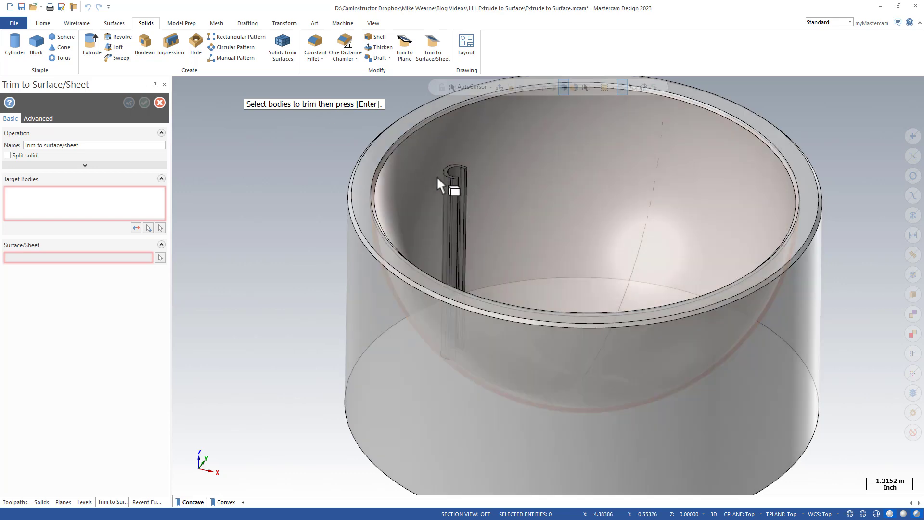
click(452, 184)
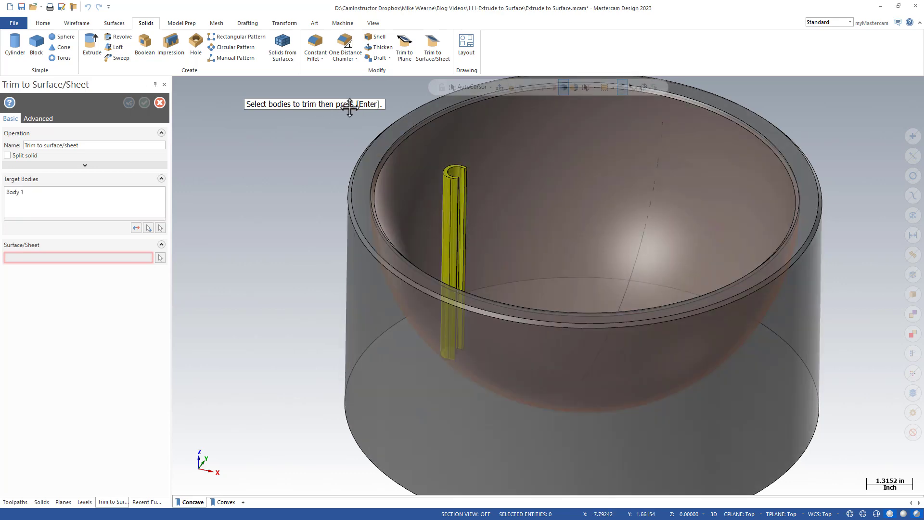
key(Return)
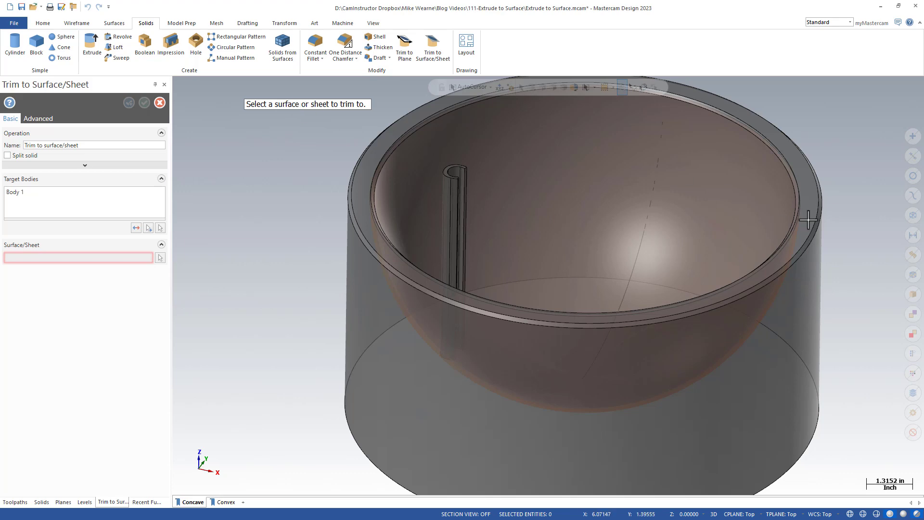
click(915, 256)
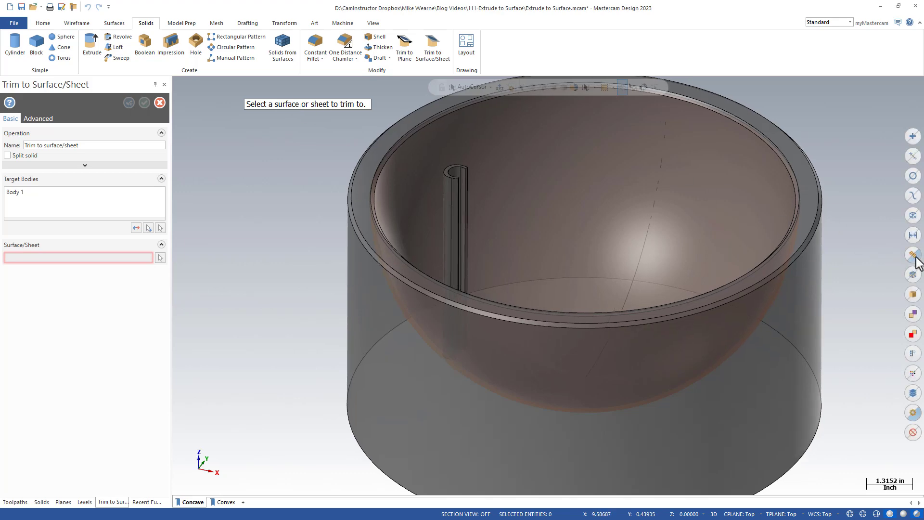
scroll(429, 303, up, 1)
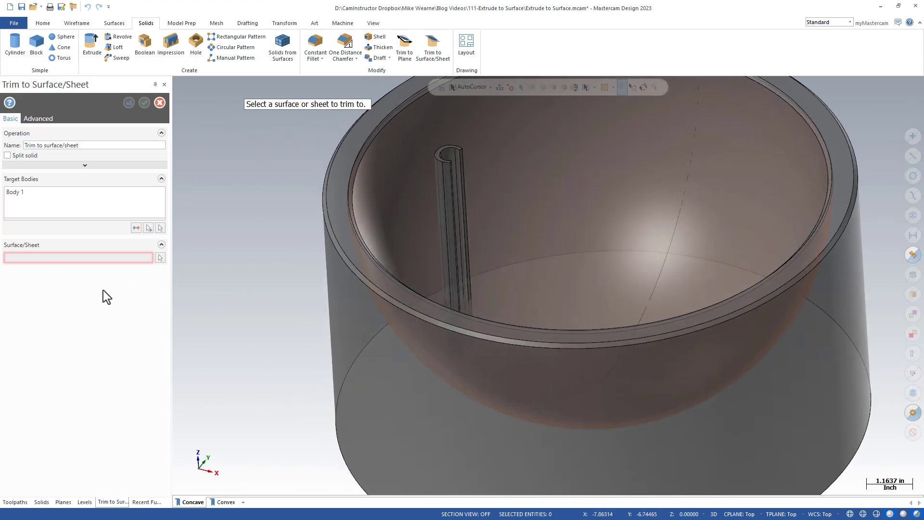
click(385, 210)
scroll(202, 358, down, 2)
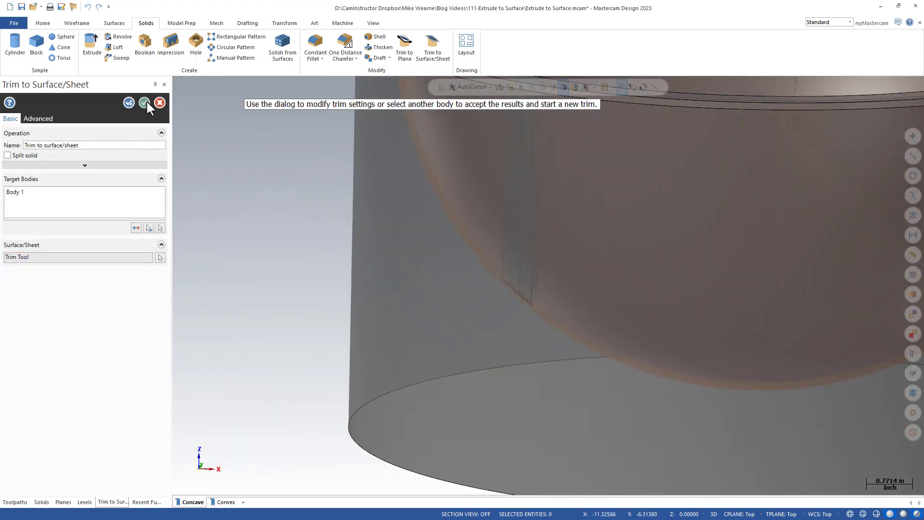
click(144, 103)
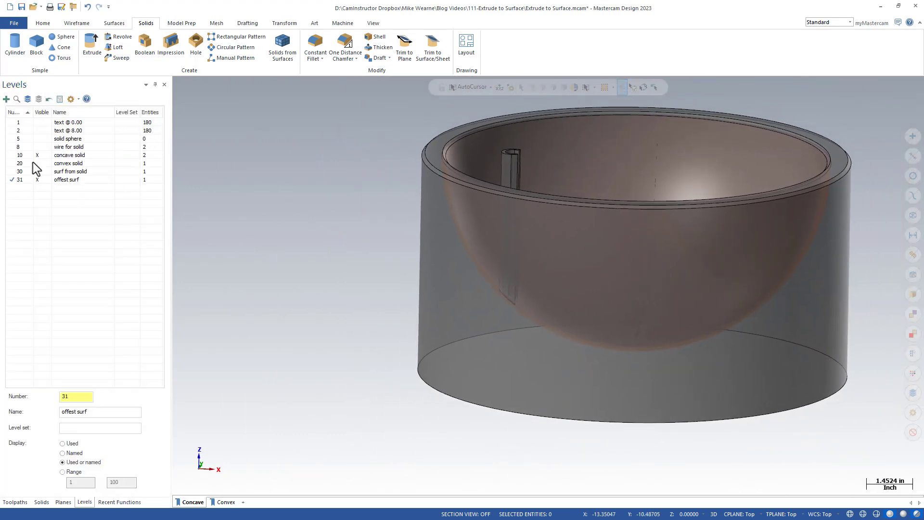
- Make "concave solid" the active level, hide the "offest surf" level and examine the trimmed lower end of the letter "c" body
click(10, 155)
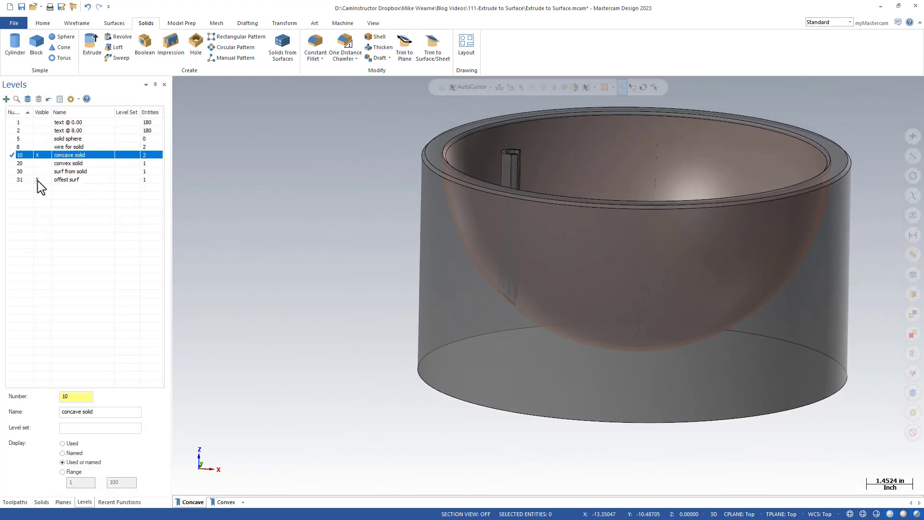
click(37, 180)
middle_drag(350, 157, 322, 116)
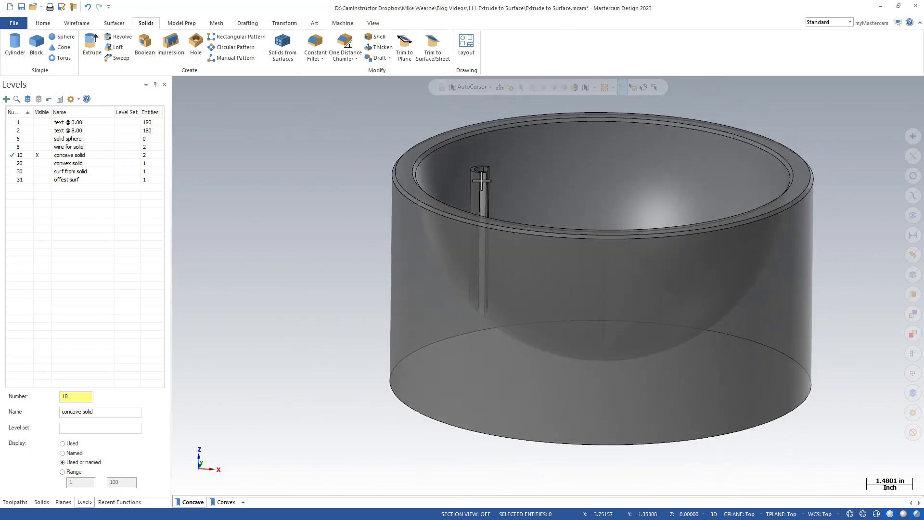
click(481, 180)
scroll(295, 161, up, 4)
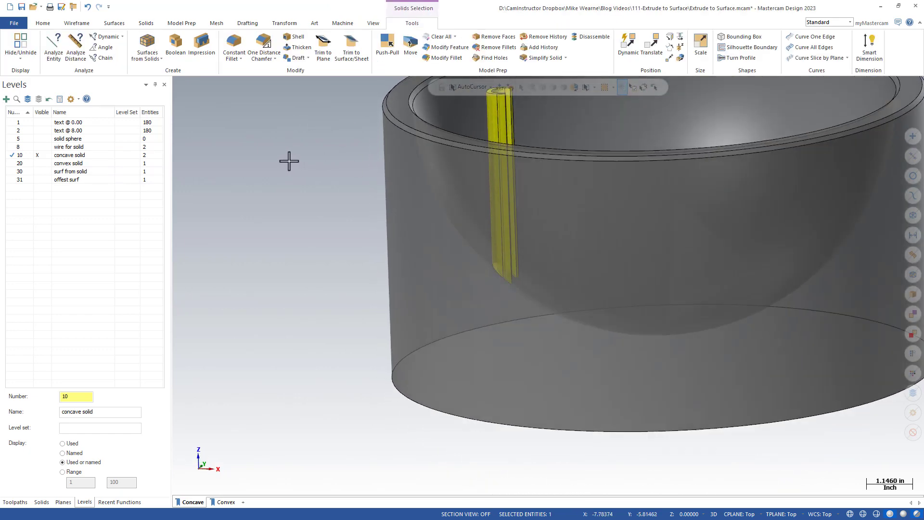
scroll(289, 160, up, 6)
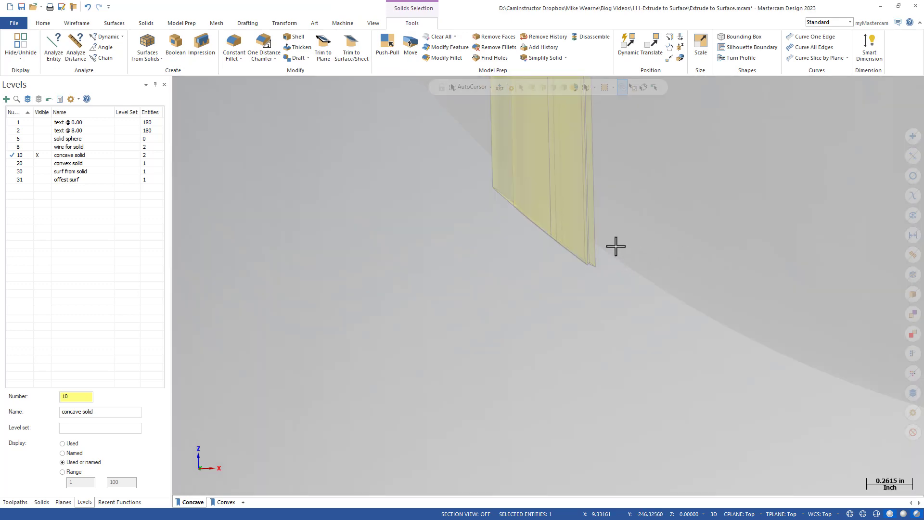
scroll(606, 239, down, 7)
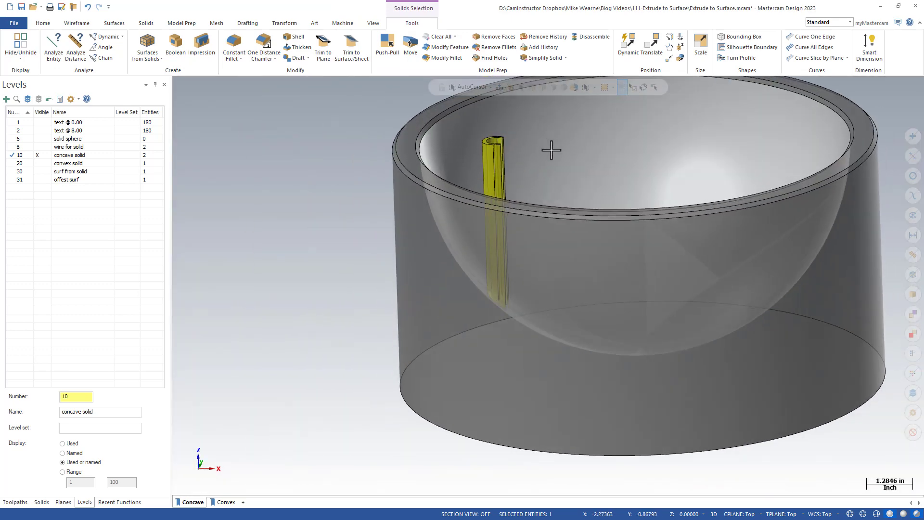
middle_drag(551, 150, 205, 120)
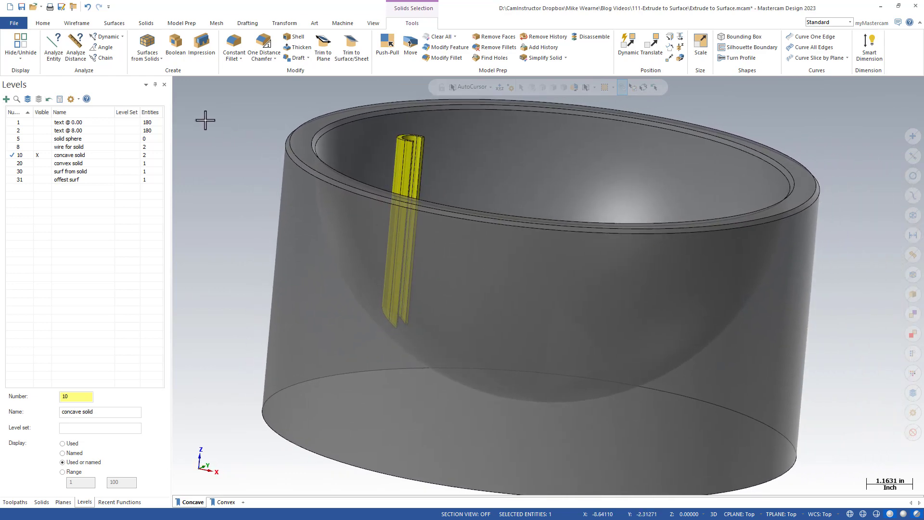
- Subtract the trimmed letter "c" body from the concave bowl solid with a Boolean Remove
click(176, 48)
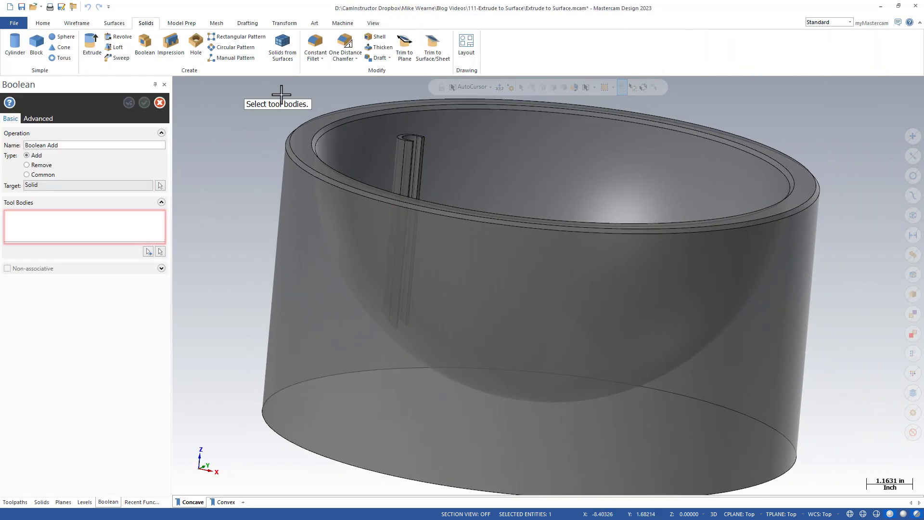
middle_drag(278, 108, 279, 112)
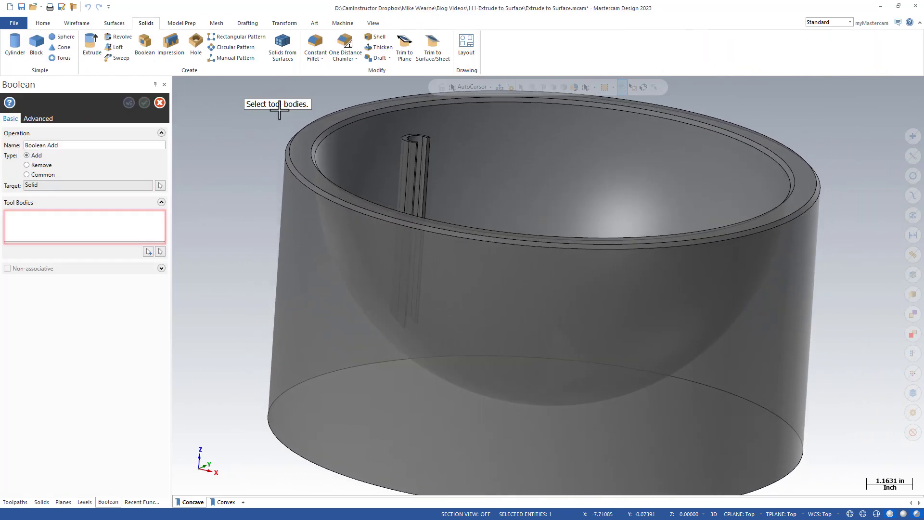
click(161, 186)
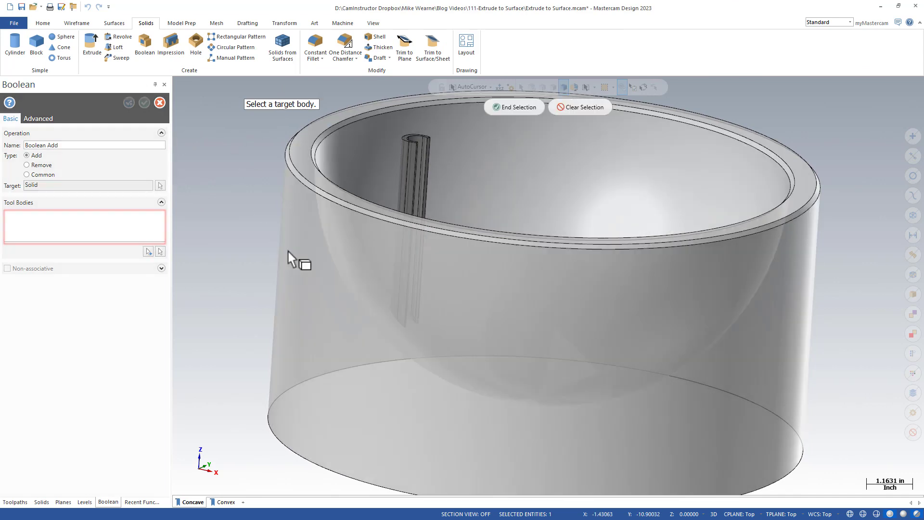
click(288, 252)
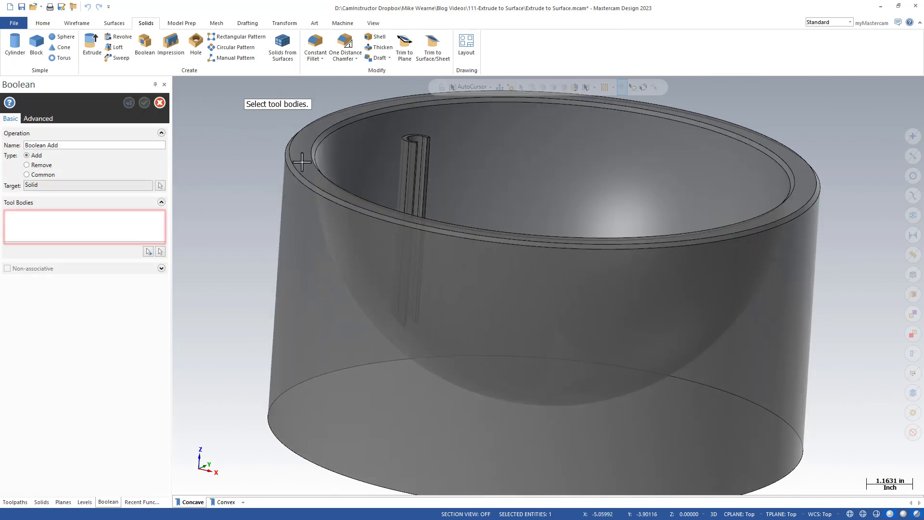
click(148, 251)
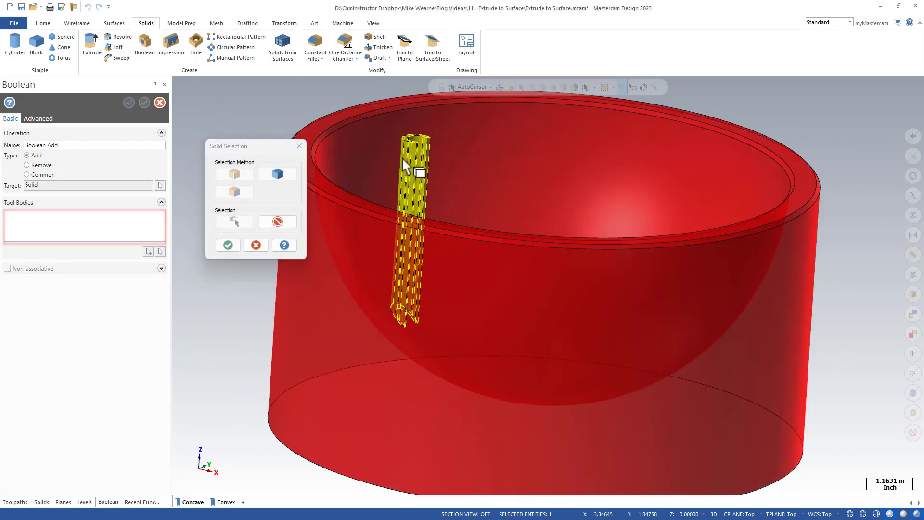
click(406, 167)
click(229, 245)
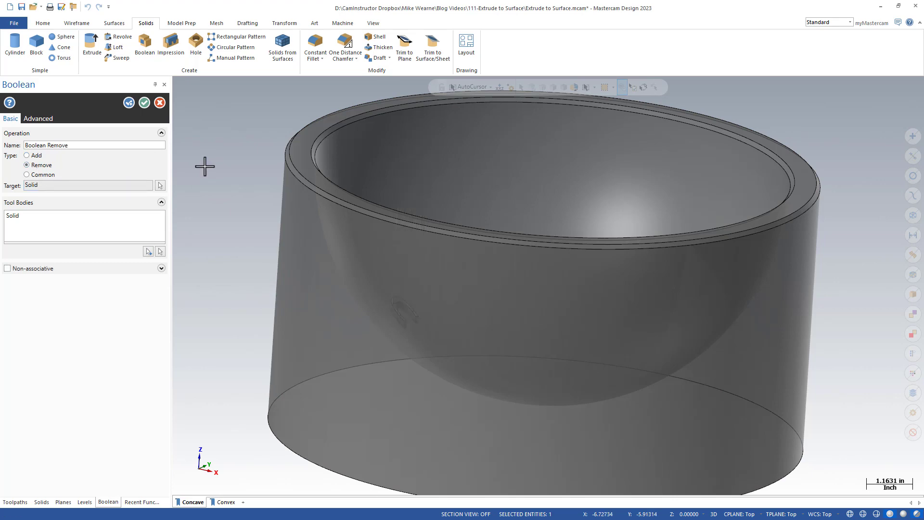
click(145, 102)
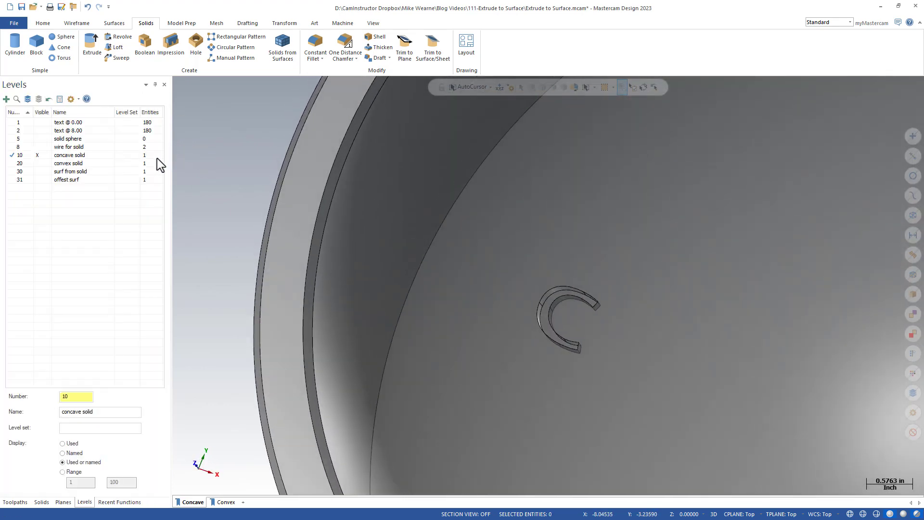
- Switch to the Top view and show the "text @ 0.00" level over the bowl
right_click(163, 162)
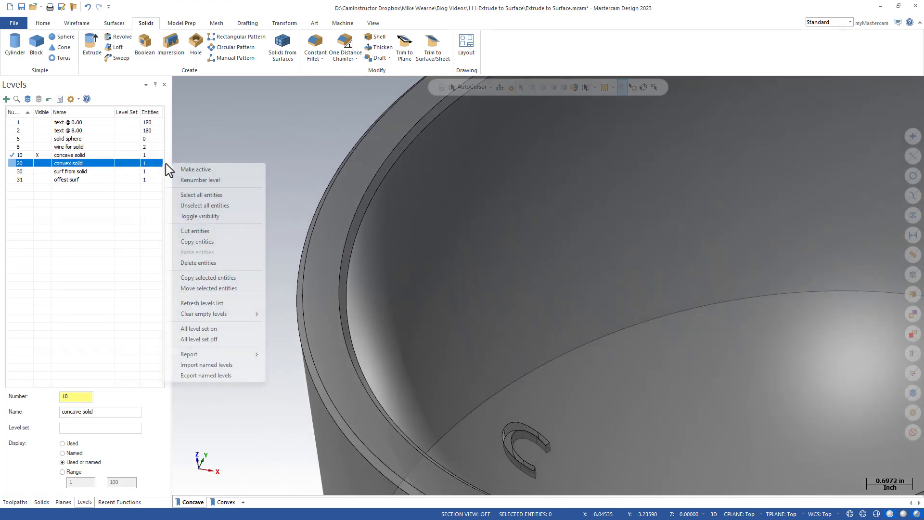
click(309, 125)
right_click(309, 125)
click(331, 164)
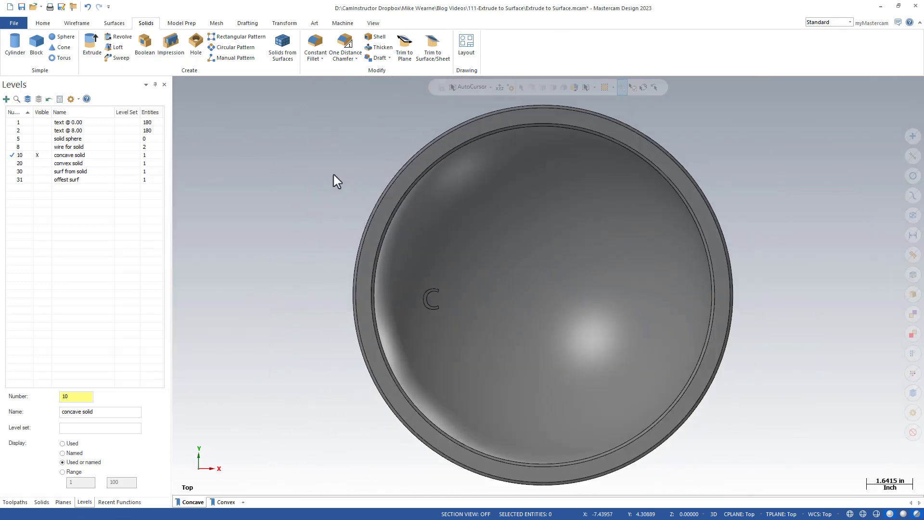
click(38, 122)
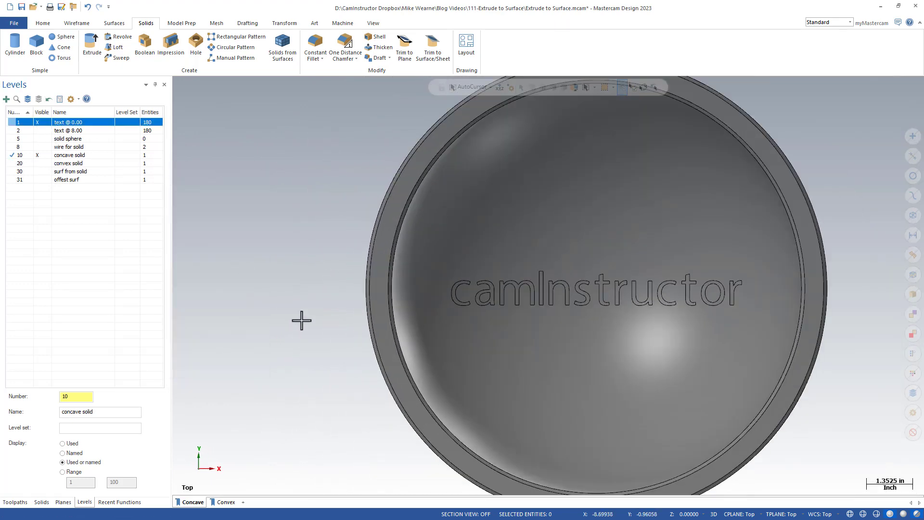
scroll(308, 322, up, 3)
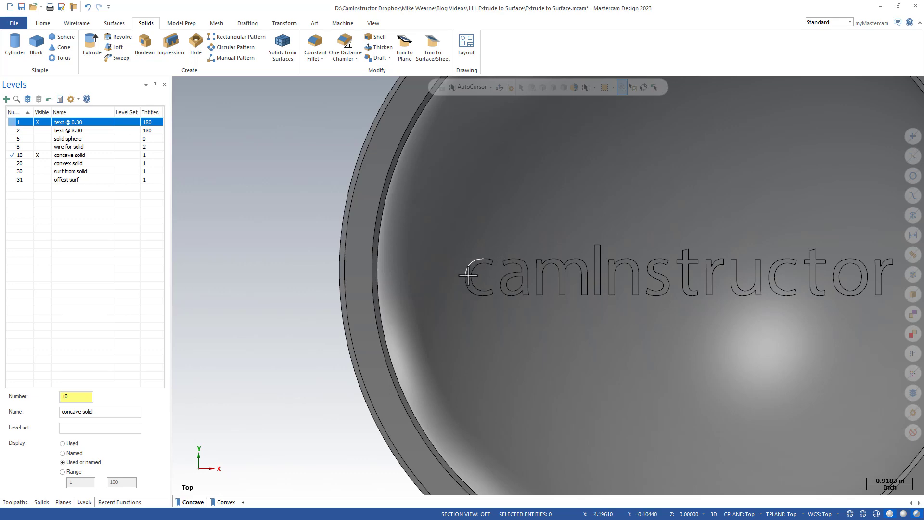
- Hide the "text @ 0.00" level and examine the engraved letter "c" and its floor inside the bowl from several angles
middle_drag(468, 275, 451, 300)
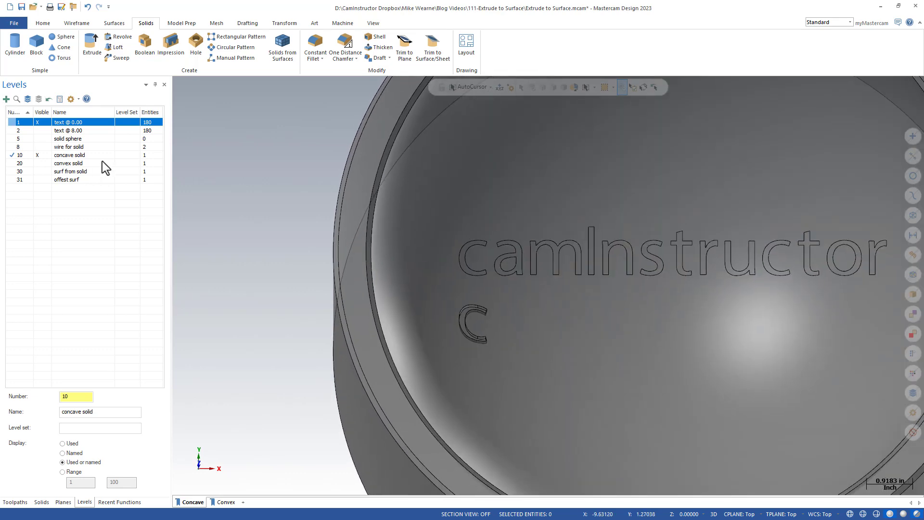
click(40, 125)
middle_drag(216, 193, 303, 263)
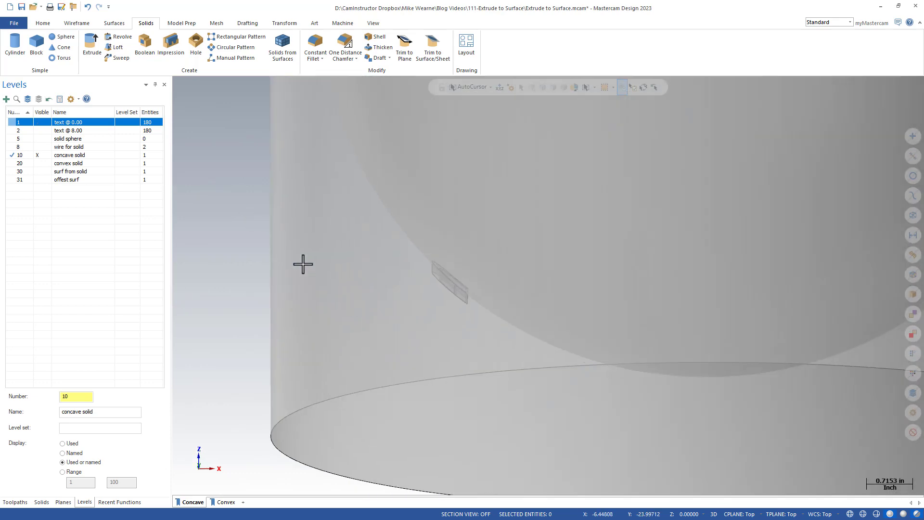
scroll(336, 263, up, 3)
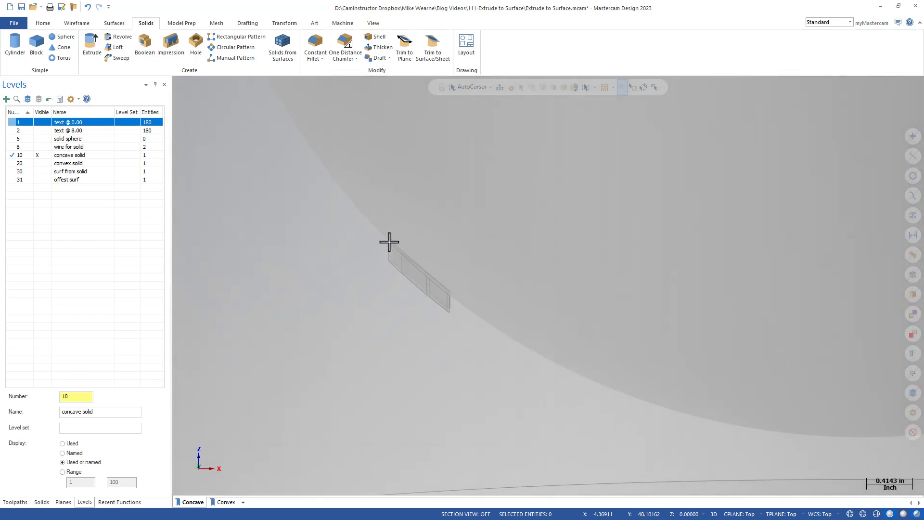
middle_drag(457, 294, 573, 232)
scroll(587, 223, down, 4)
key(alt+p)
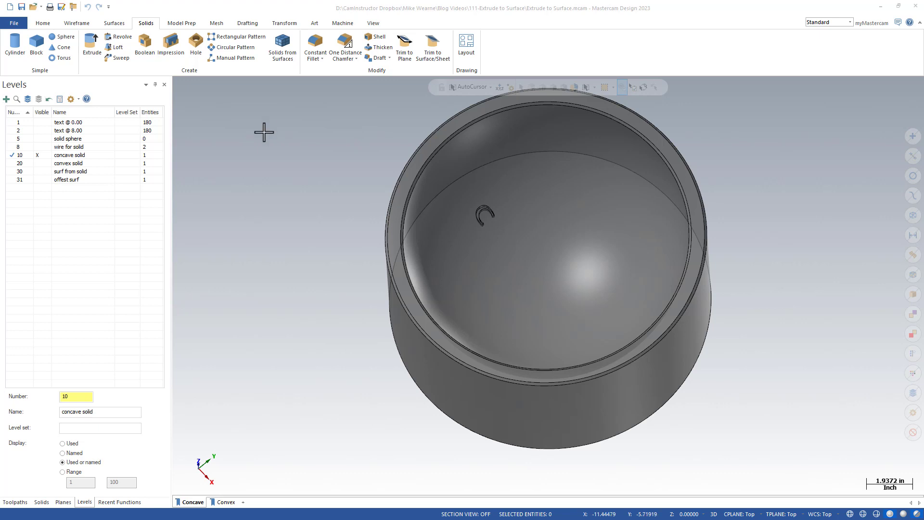
key(alt+7)
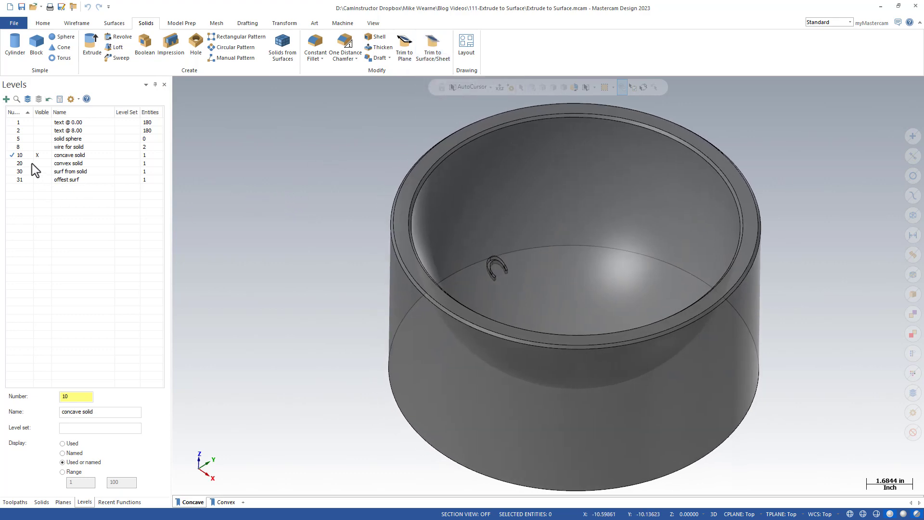
- Copy the concave bowl solid to level 32, and leave only level 32 visible as the active level
click(429, 196)
right_click(295, 149)
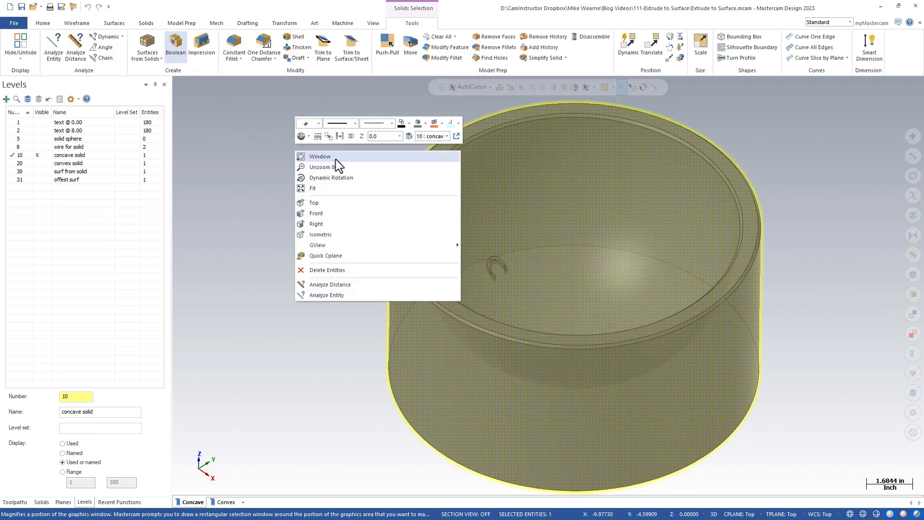
click(409, 137)
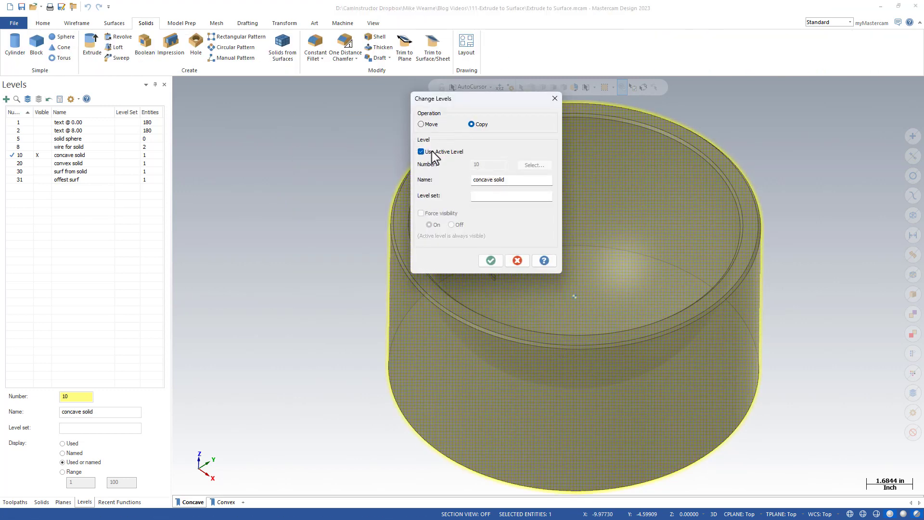
key(BackSpace)
key(BackSpace)
text(32)
click(491, 260)
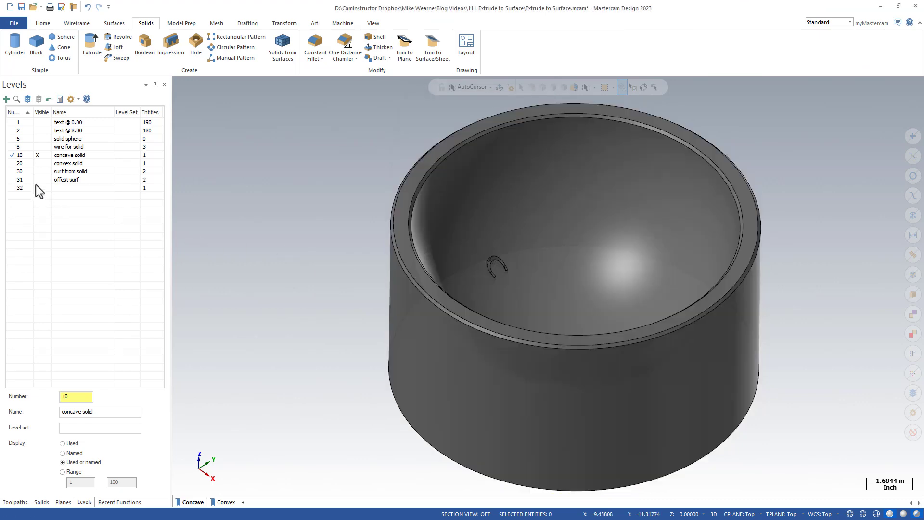
click(12, 187)
click(38, 155)
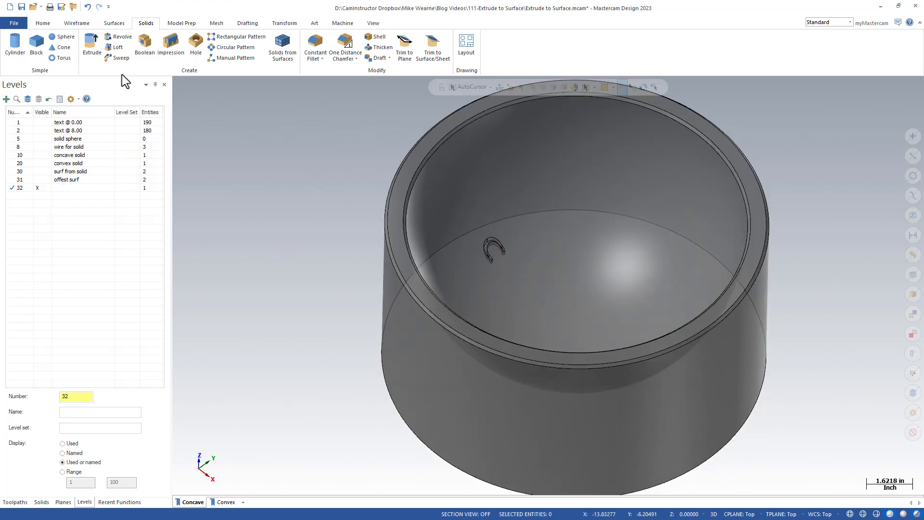
- Remove the engraved letter "c" from the level 32 bowl with Modify Feature, discarding the solid's history
click(181, 24)
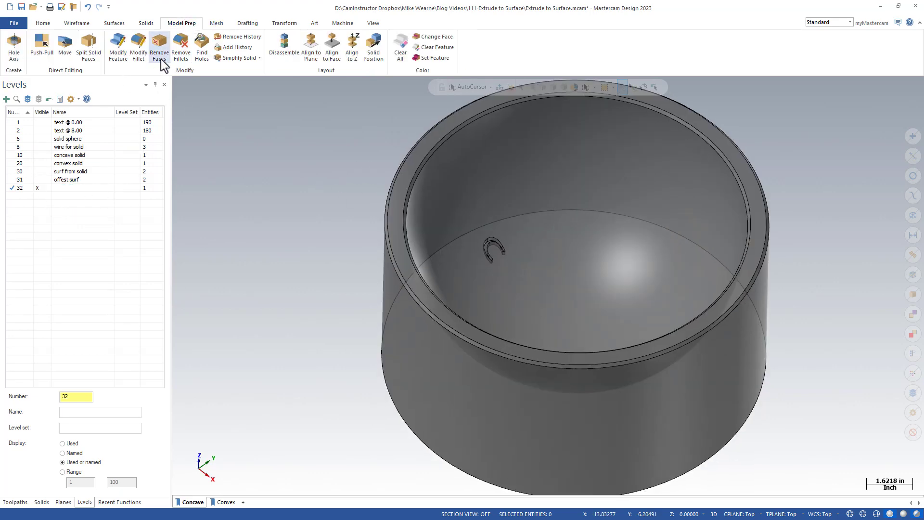
click(119, 47)
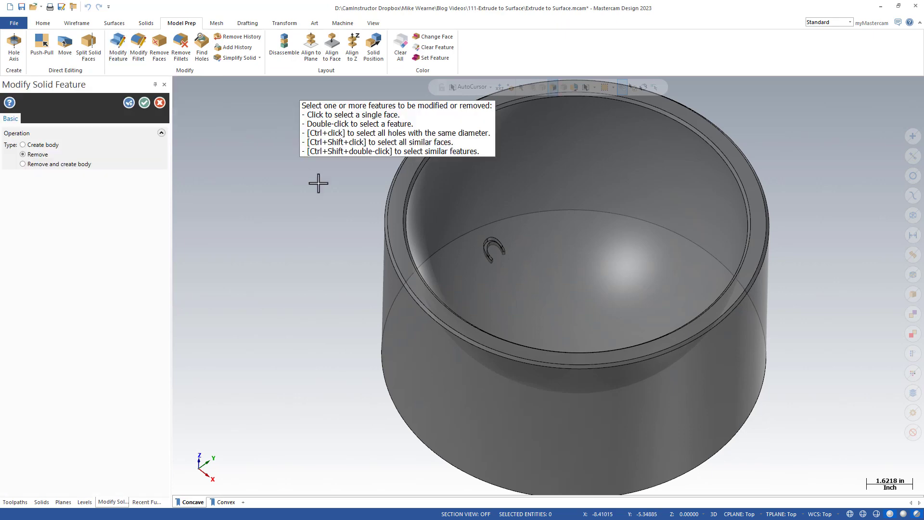
scroll(479, 257, up, 5)
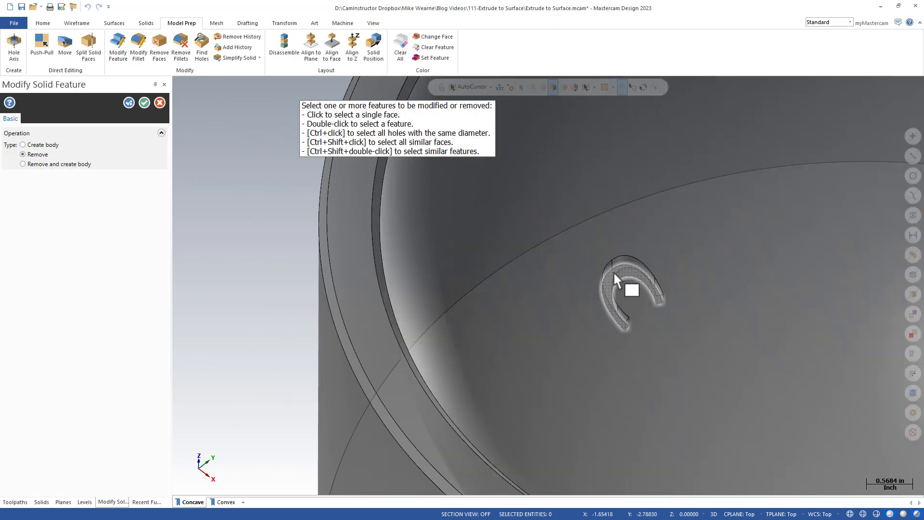
click(616, 272)
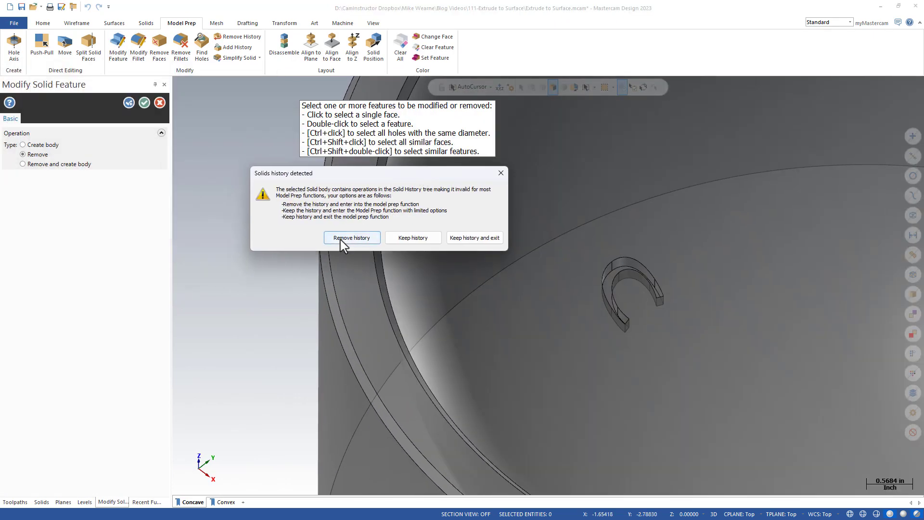
click(343, 238)
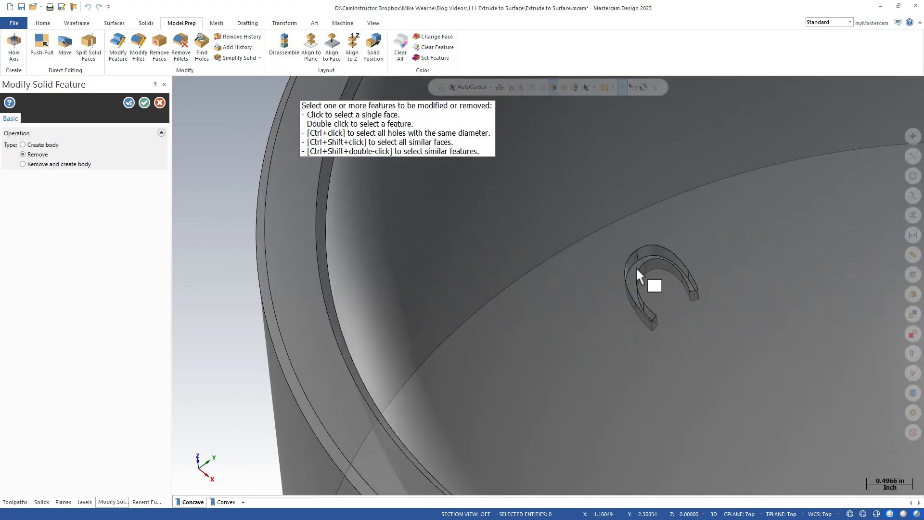
click(636, 266)
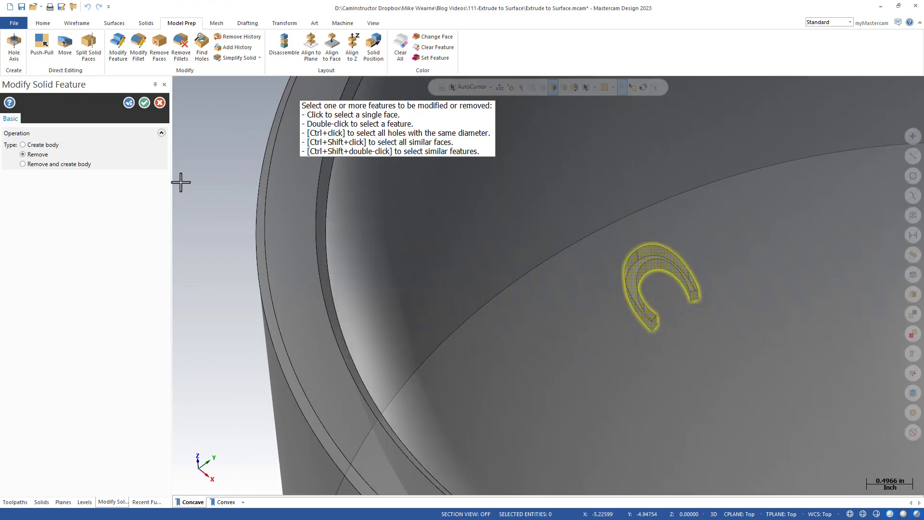
click(127, 100)
scroll(345, 275, down, 2)
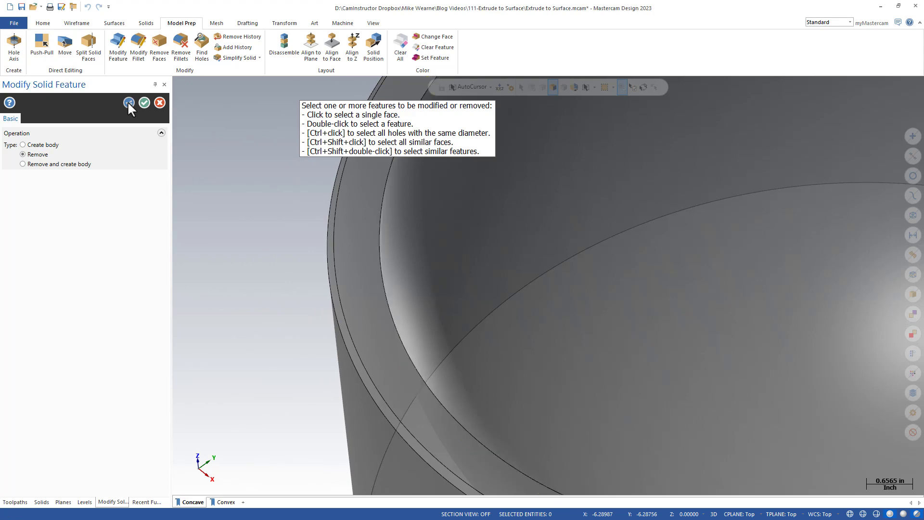
scroll(200, 219, down, 2)
click(144, 103)
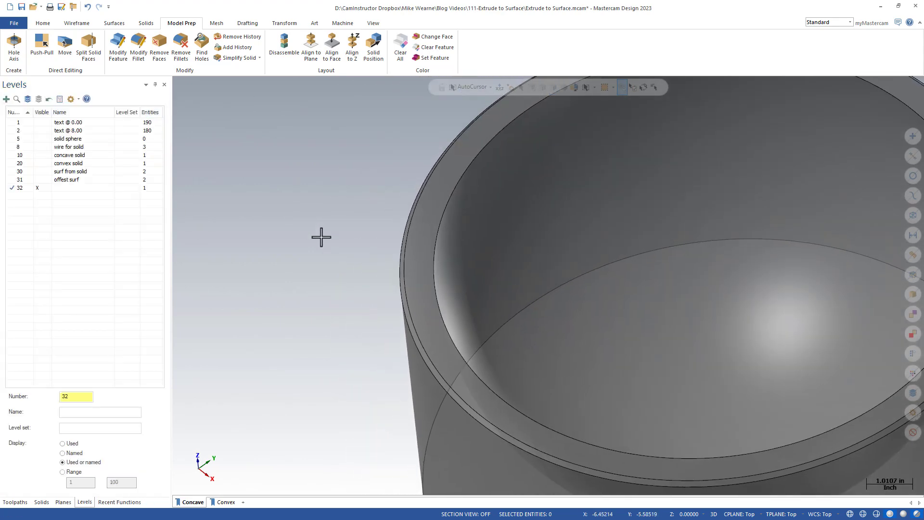
- Compare the level 32 bowl with the engraved original by briefly showing the "concave solid" level
scroll(309, 236, down, 2)
scroll(310, 236, down, 3)
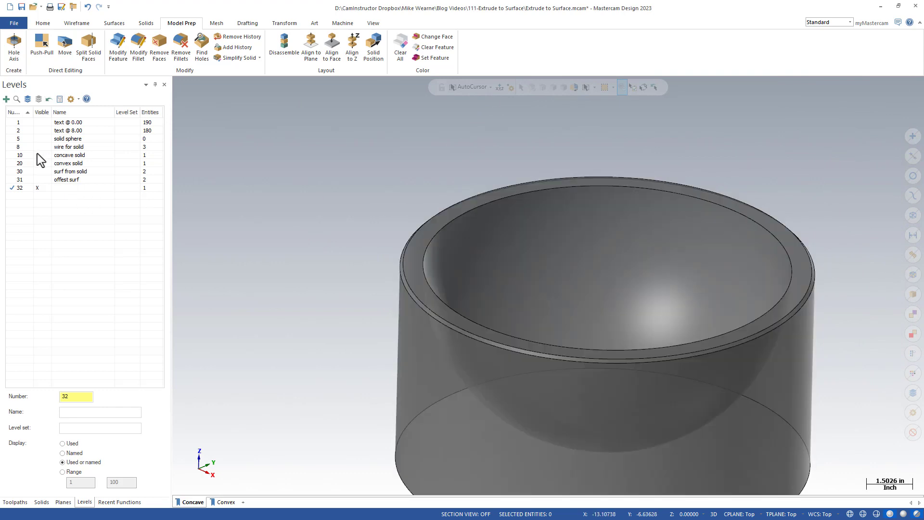
click(37, 155)
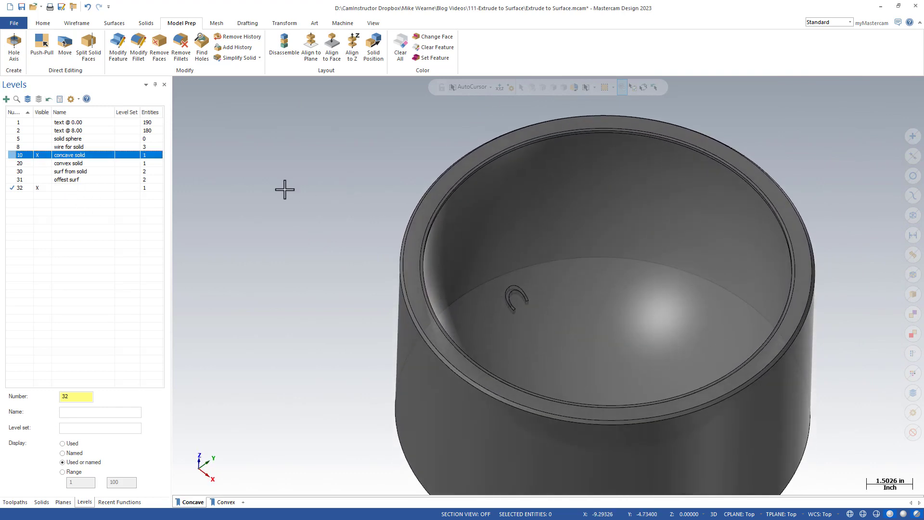
click(37, 155)
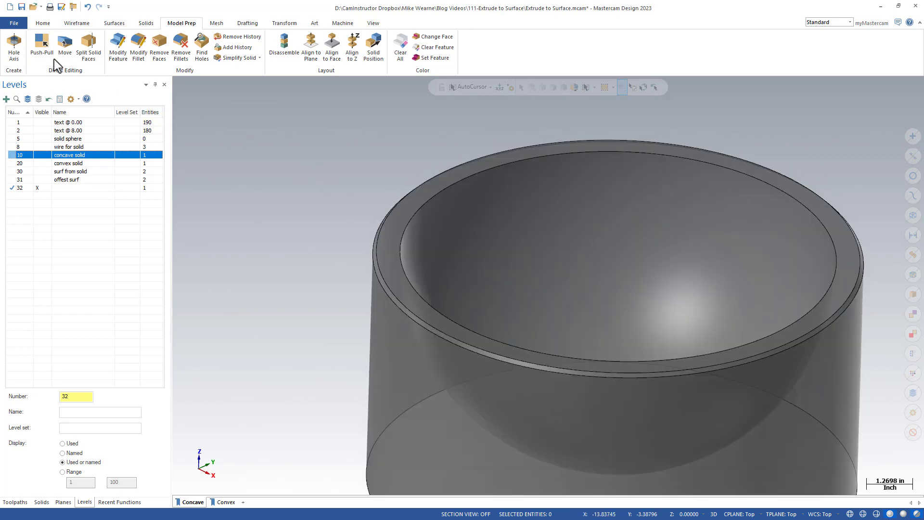
- Offset the inner concave face of the level 32 bowl by -0.125 in with Push-Pull
click(42, 43)
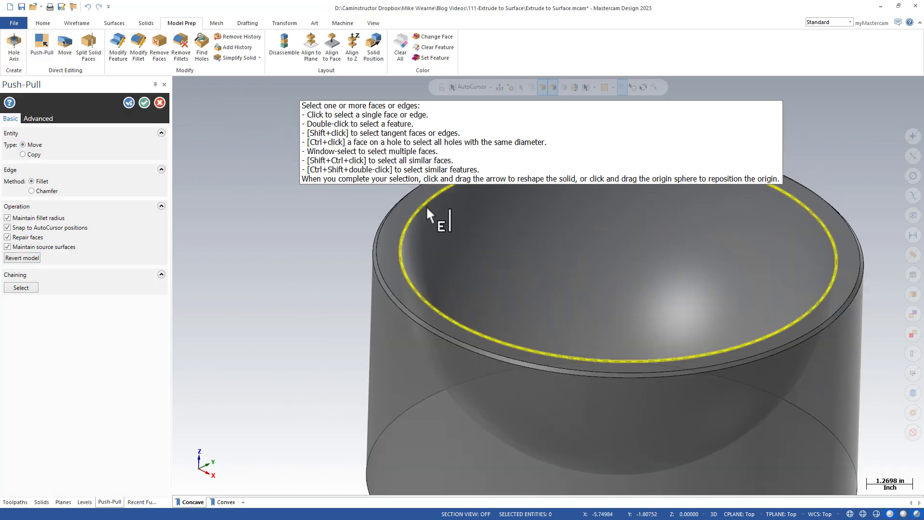
click(455, 235)
middle_drag(465, 251, 467, 267)
click(446, 251)
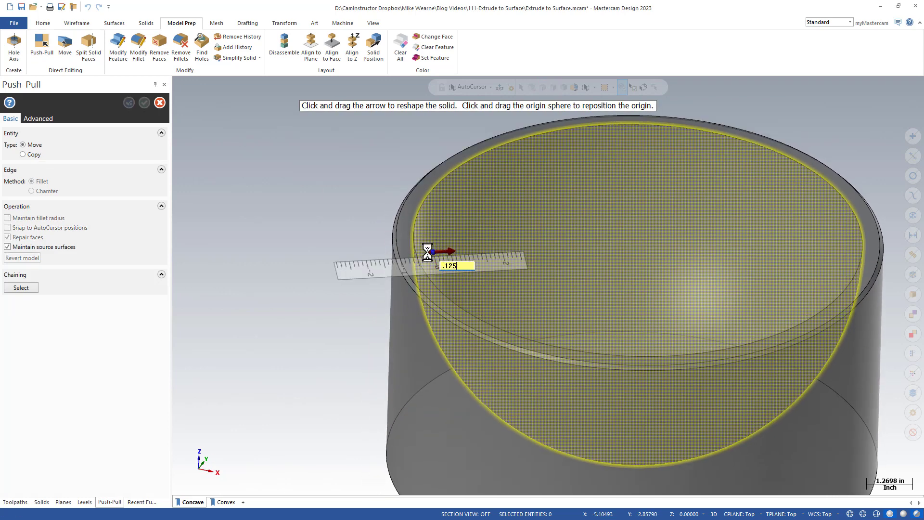
key(Return)
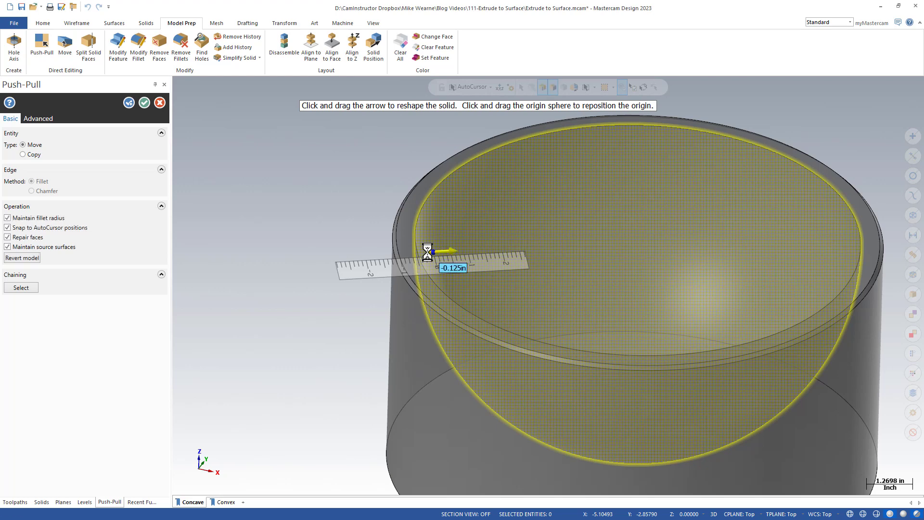
click(143, 103)
middle_drag(335, 225, 262, 195)
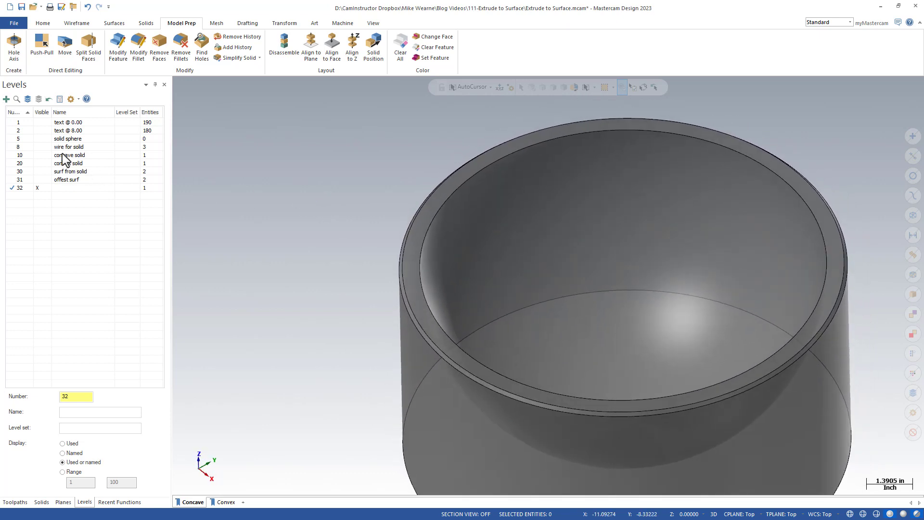
- Show the "text @ 0.00" level and create an Impression body from the letter "m" onto the bowl's inner concave face
click(36, 123)
scroll(159, 60, up, 1)
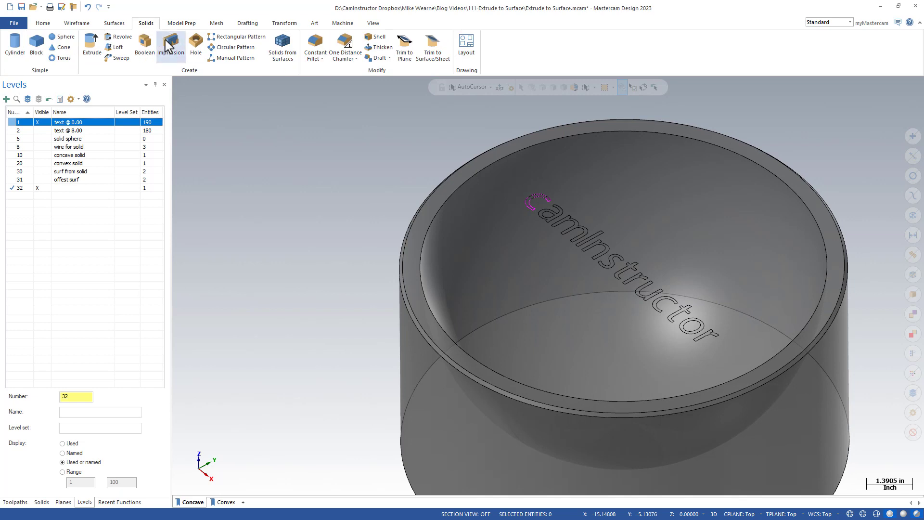
click(169, 46)
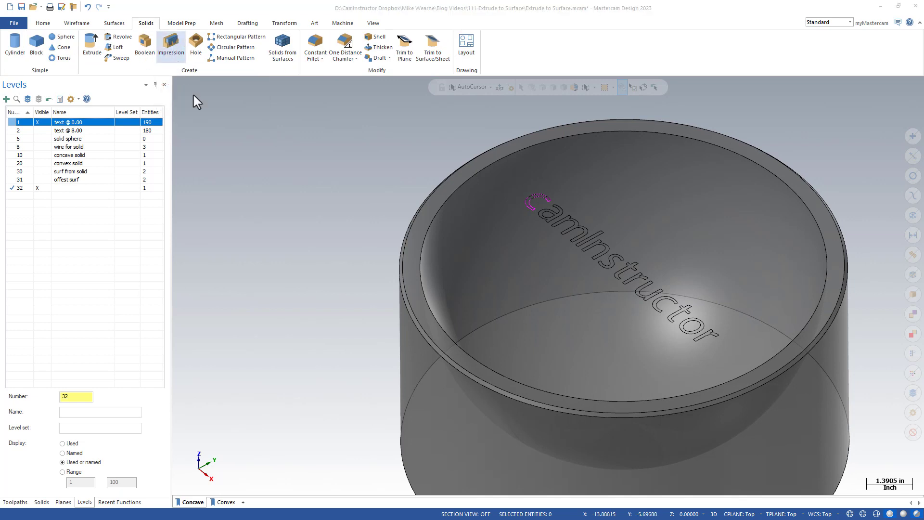
scroll(279, 181, down, 1)
right_click(396, 162)
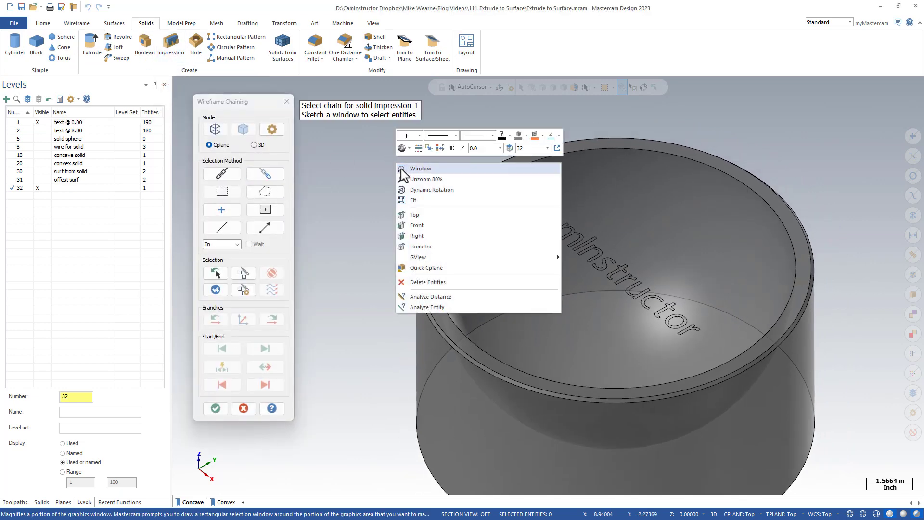
click(440, 147)
middle_drag(369, 201, 461, 223)
scroll(458, 223, up, 1)
scroll(462, 223, up, 1)
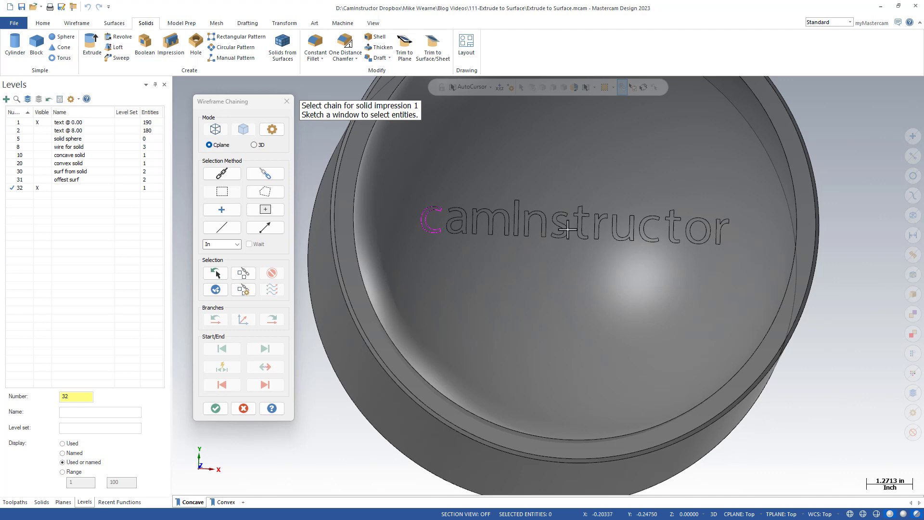
click(219, 176)
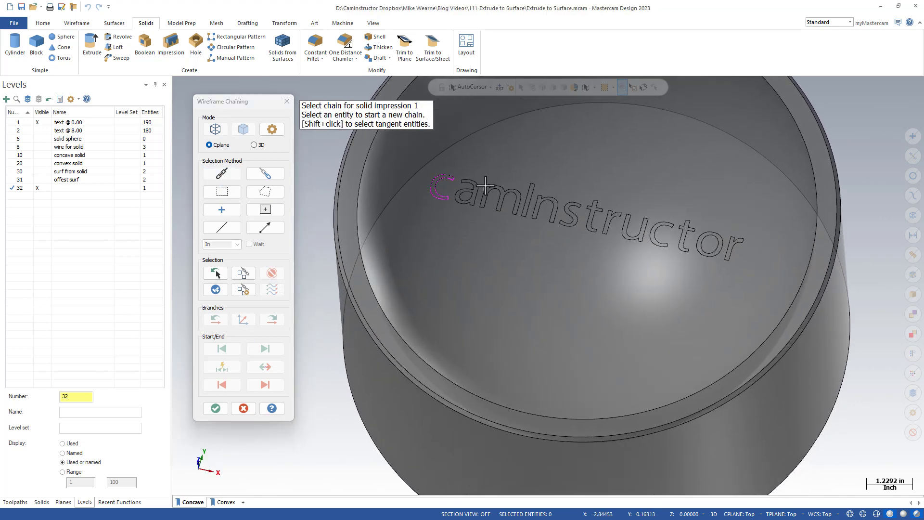
key(Return)
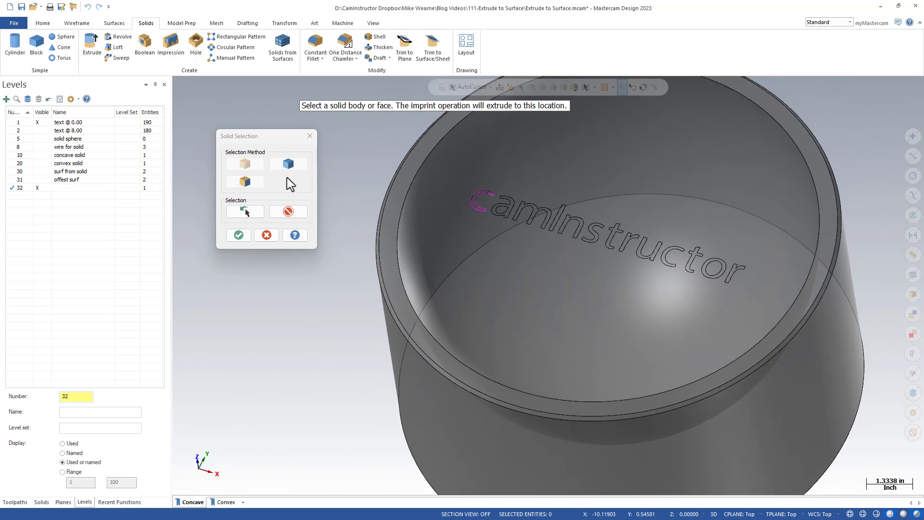
click(439, 224)
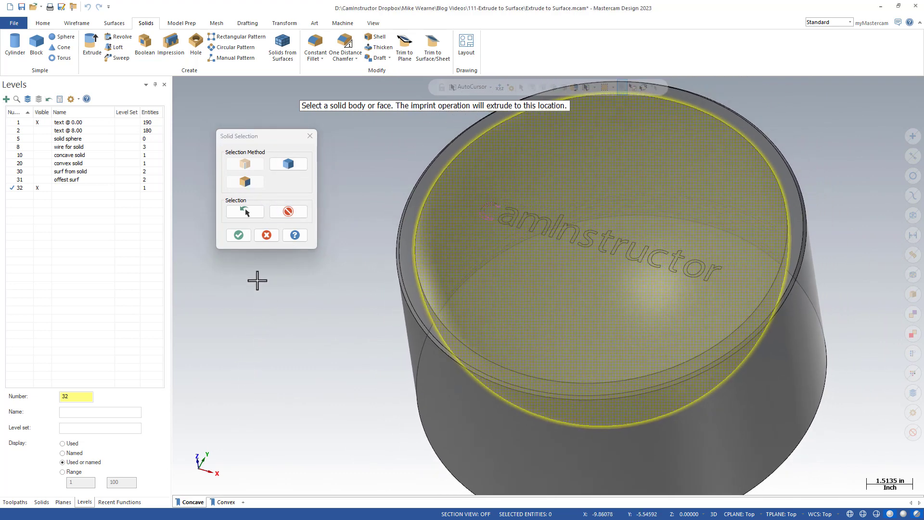
click(238, 234)
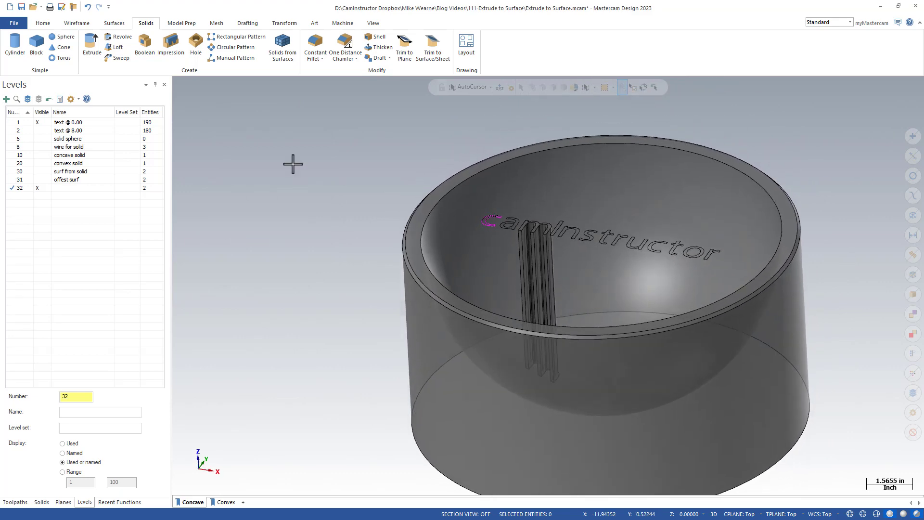
- Make the "concave solid" level active and set its bowl as the target of a Boolean Remove, hiding level 32 to pick it
scroll(511, 192, up, 3)
click(532, 248)
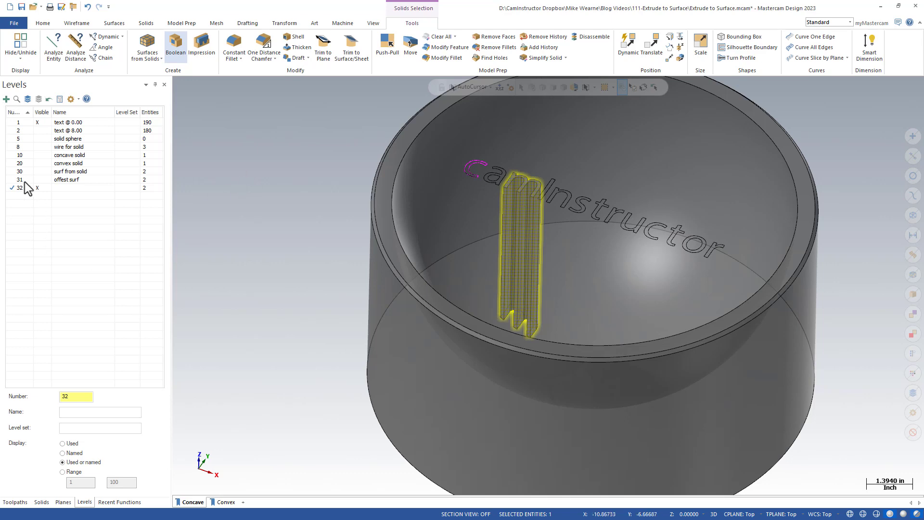
click(14, 155)
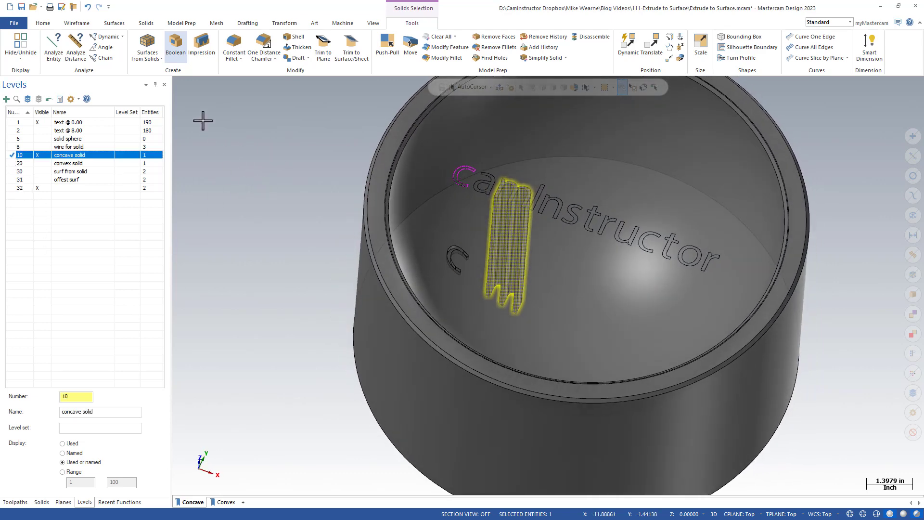
click(175, 48)
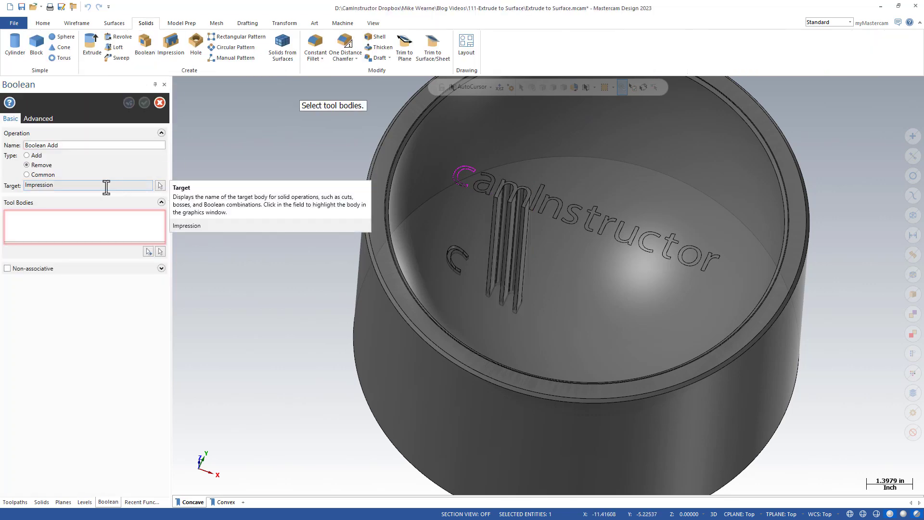
click(160, 186)
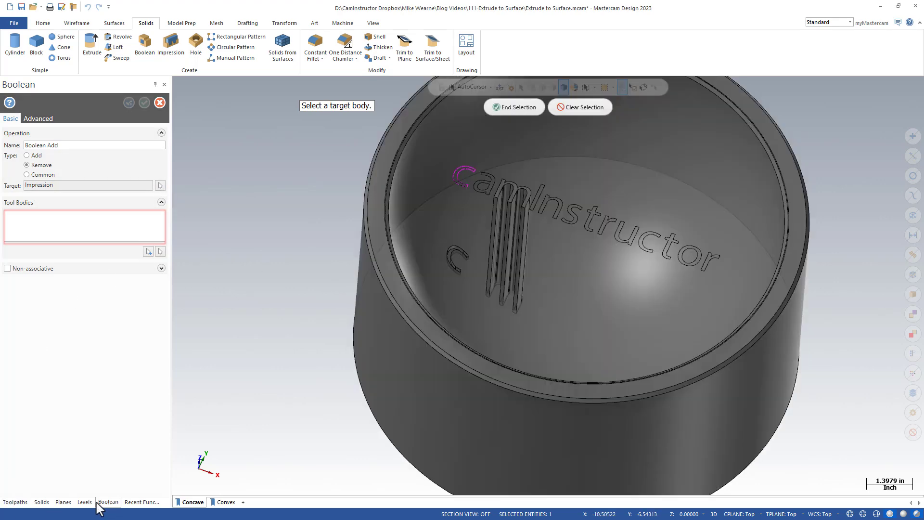
click(84, 501)
click(37, 188)
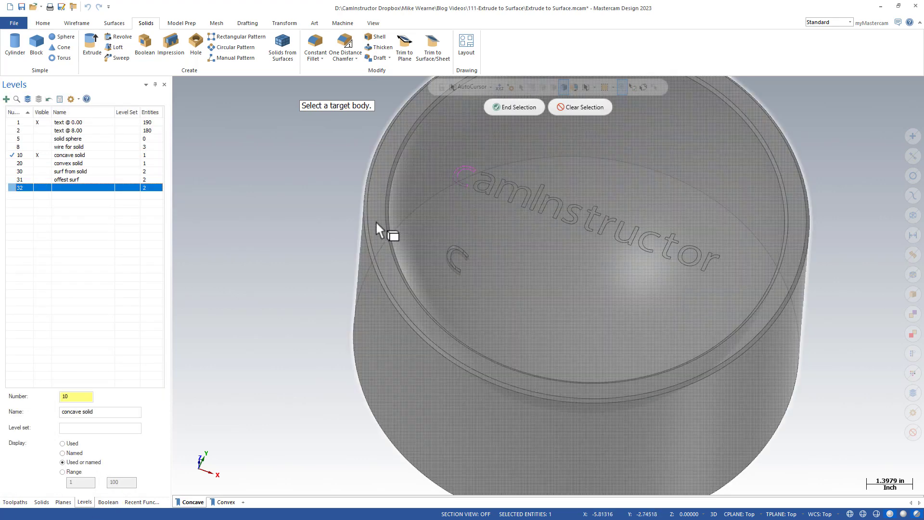
click(376, 220)
key(alt+Up)
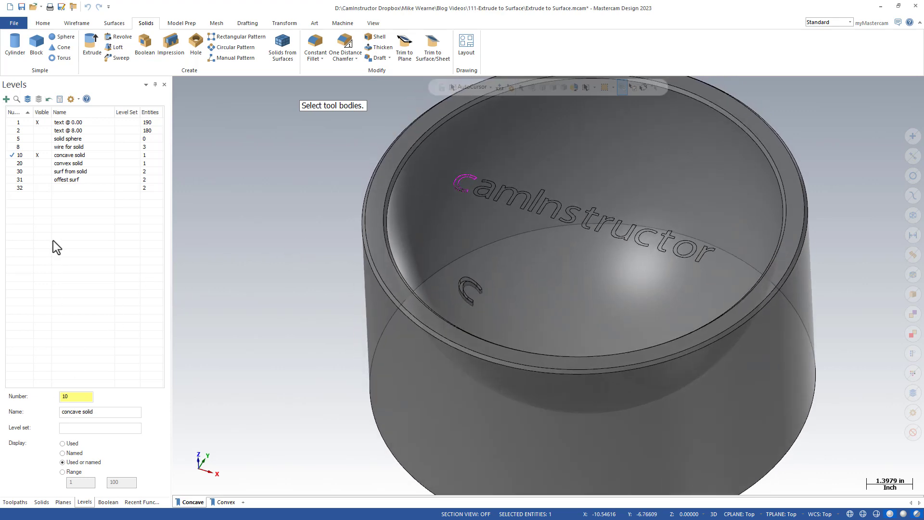
- Show level 32, subtract the "m" Impression body from the concave bowl, and hide level 32 again
click(37, 188)
click(103, 501)
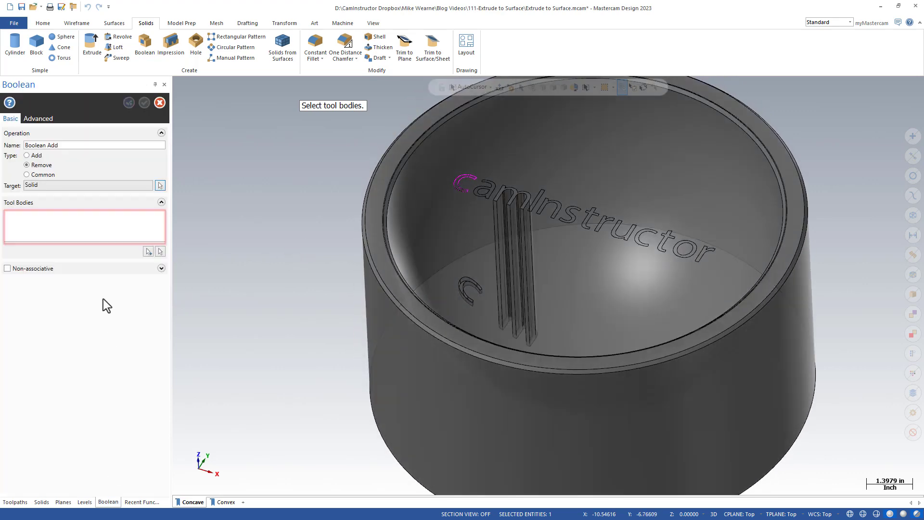
click(148, 252)
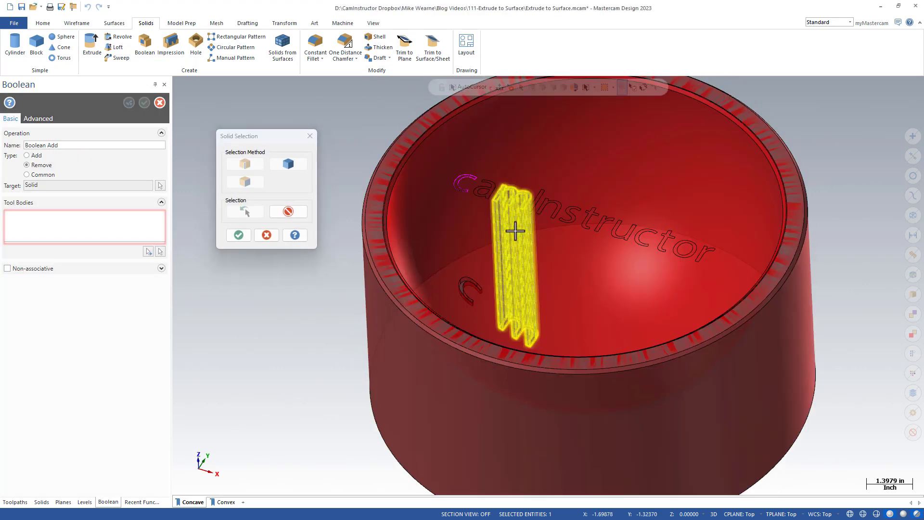
click(239, 234)
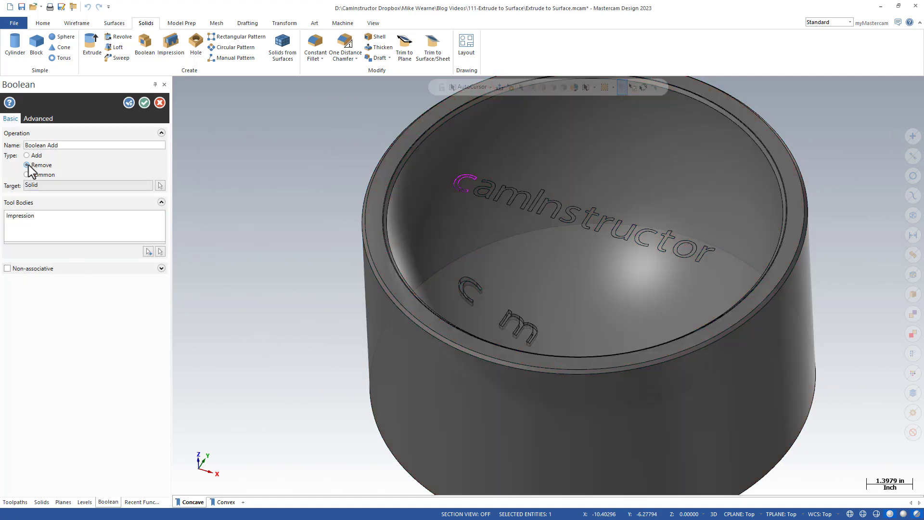
click(144, 103)
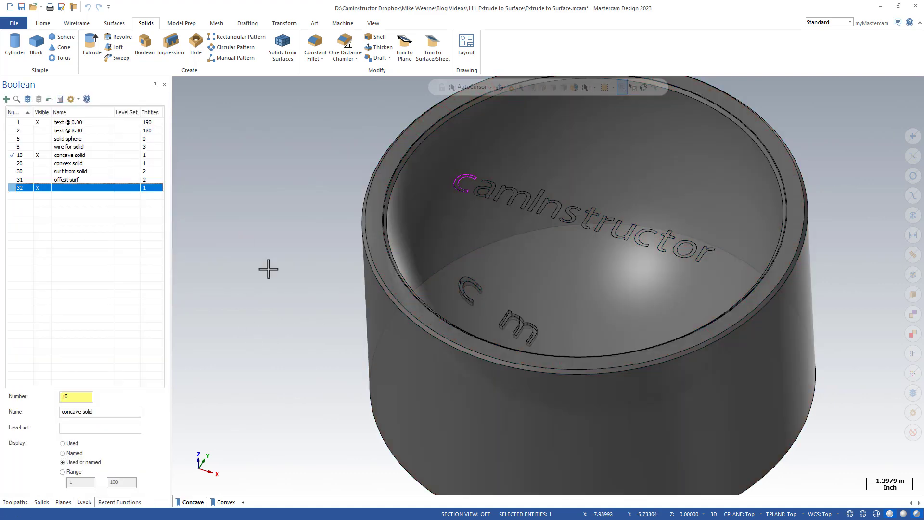
click(38, 188)
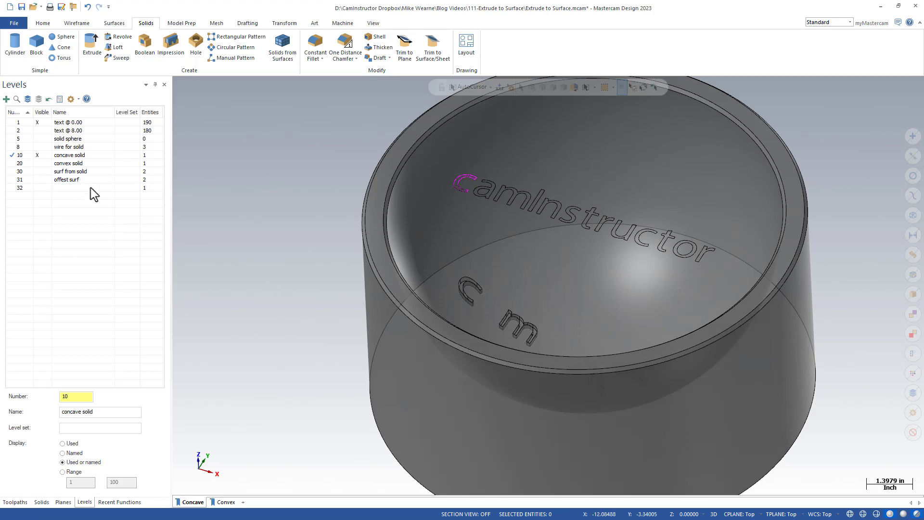
- Examine the engraved letters "c" and "m" in the concave bowl up close, from the top and at an angle
scroll(289, 206, up, 8)
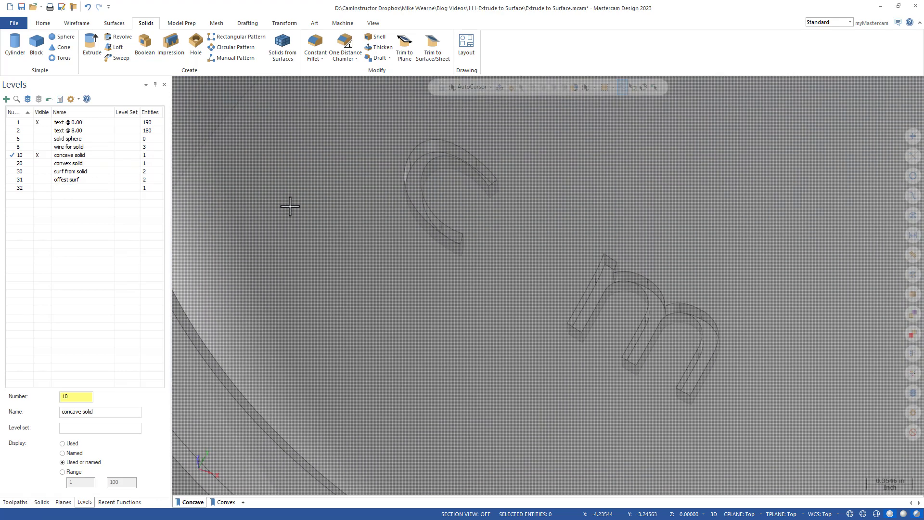
scroll(264, 206, down, 5)
middle_drag(264, 206, 213, 245)
right_click(214, 245)
click(240, 299)
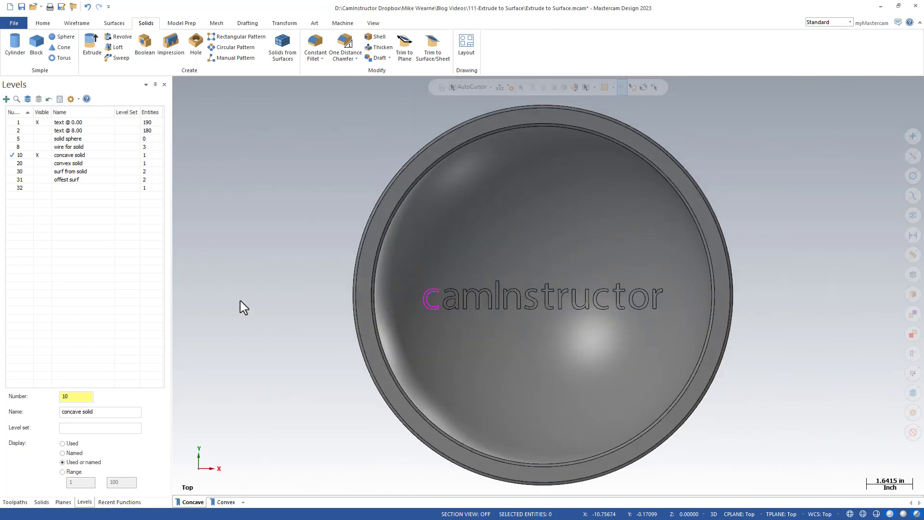
middle_drag(240, 301, 249, 252)
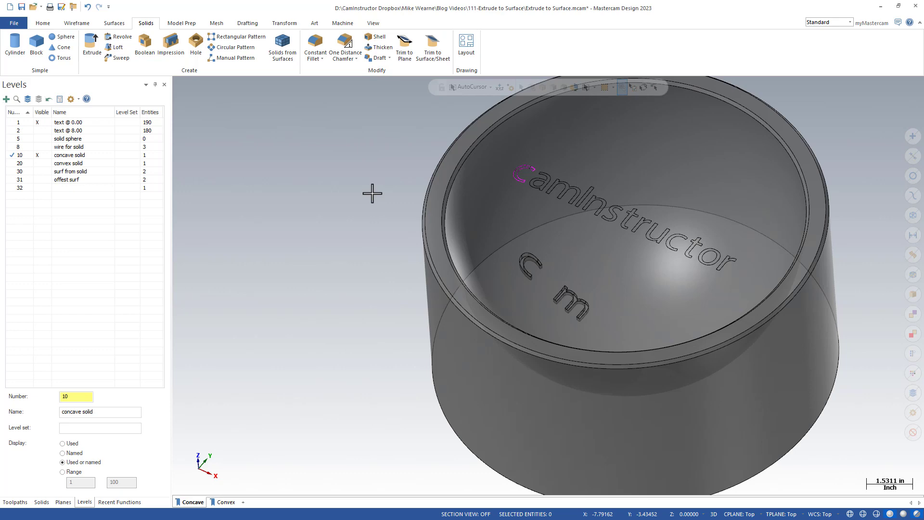
scroll(383, 195, down, 1)
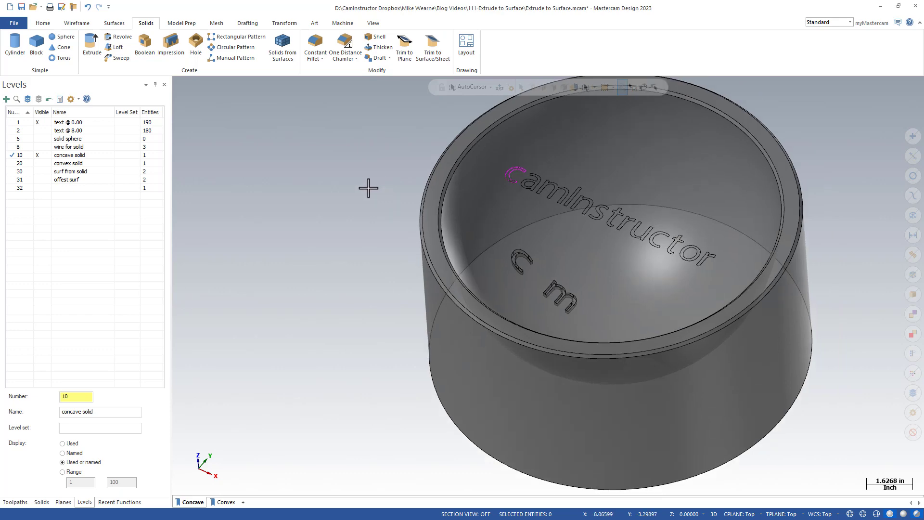
middle_drag(304, 173, 301, 171)
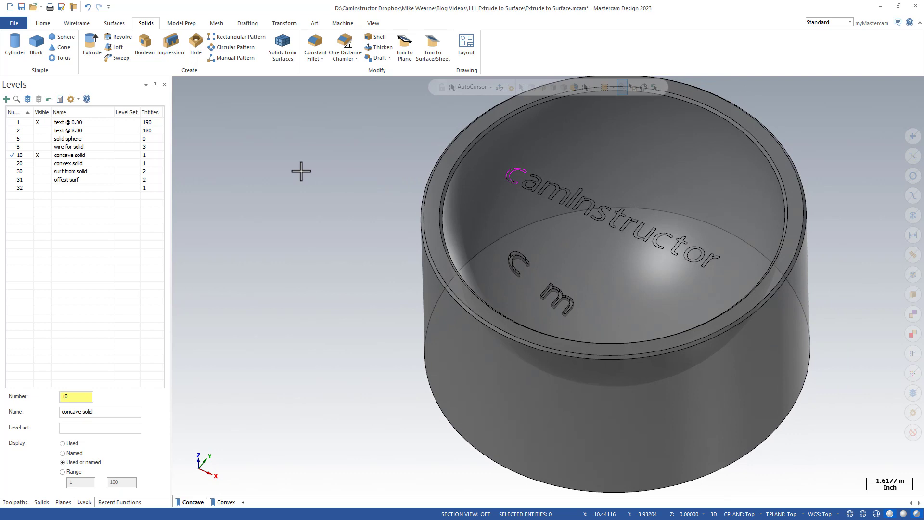
middle_drag(281, 212, 282, 218)
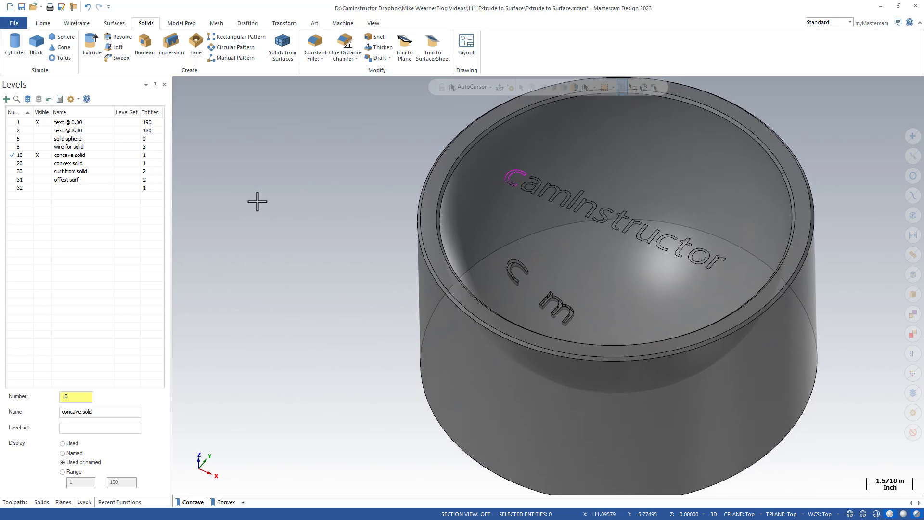
scroll(540, 194, up, 1)
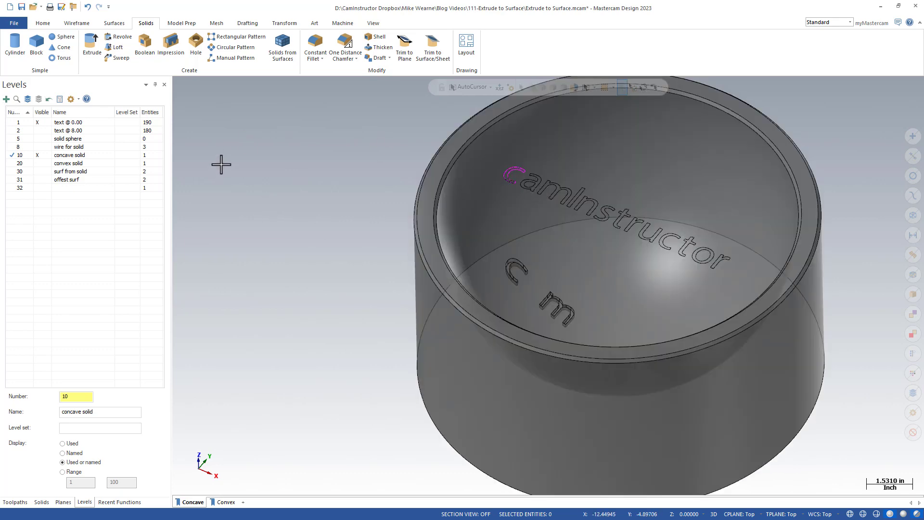
- Start a solid Extrude and chain the outlines of the letters "a", "I" and "n", skipping the engraved "c" and "m"
click(431, 51)
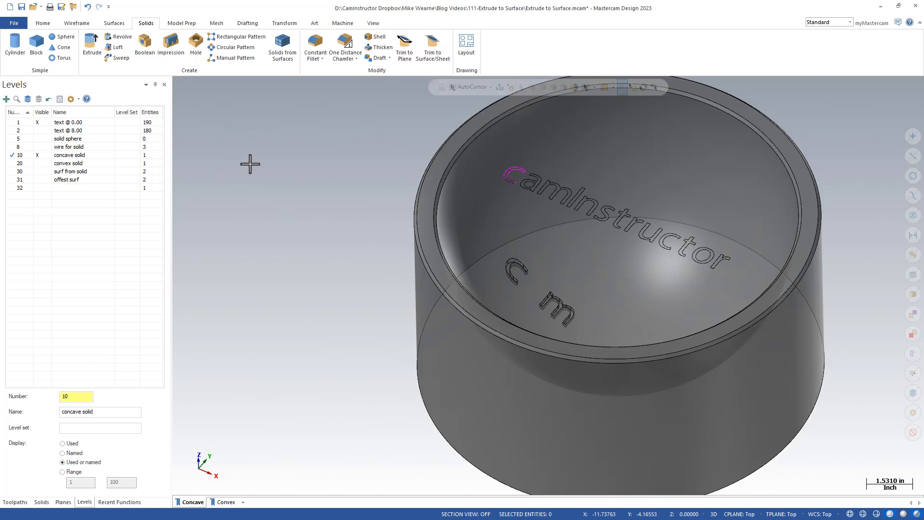
click(88, 45)
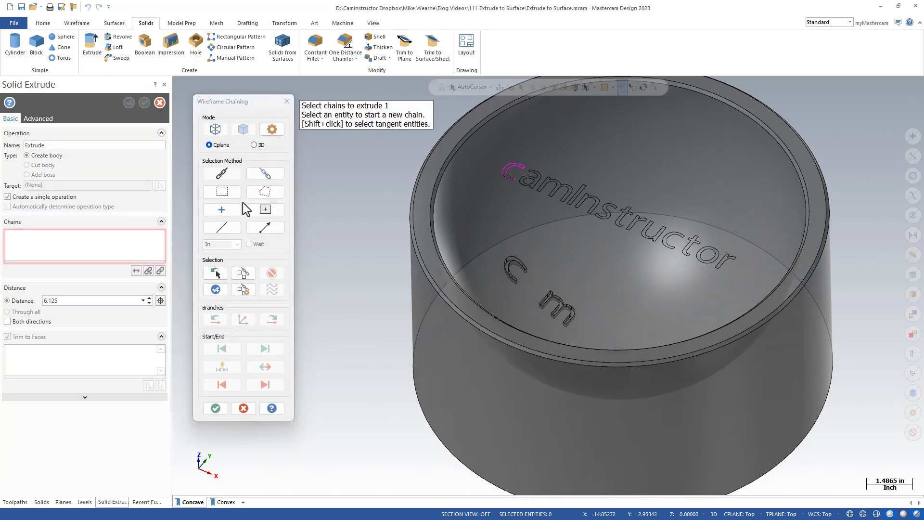
click(223, 172)
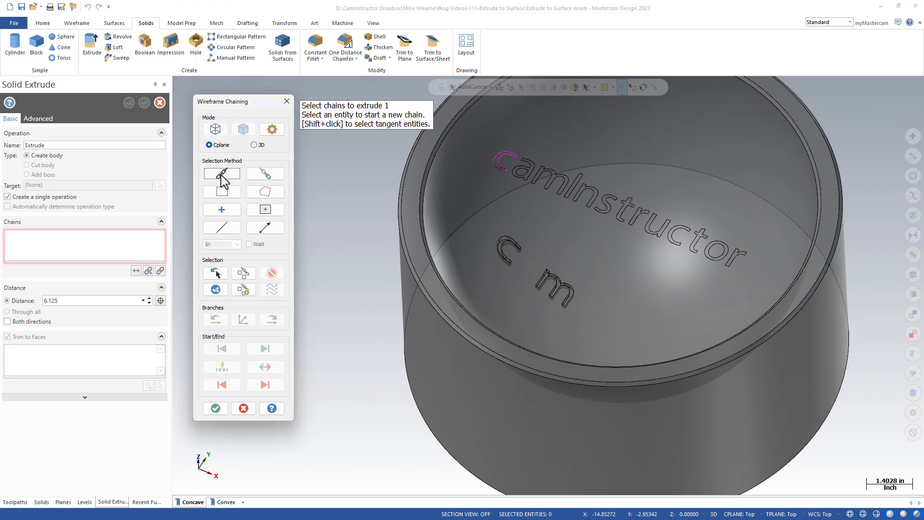
scroll(500, 165, up, 5)
click(574, 144)
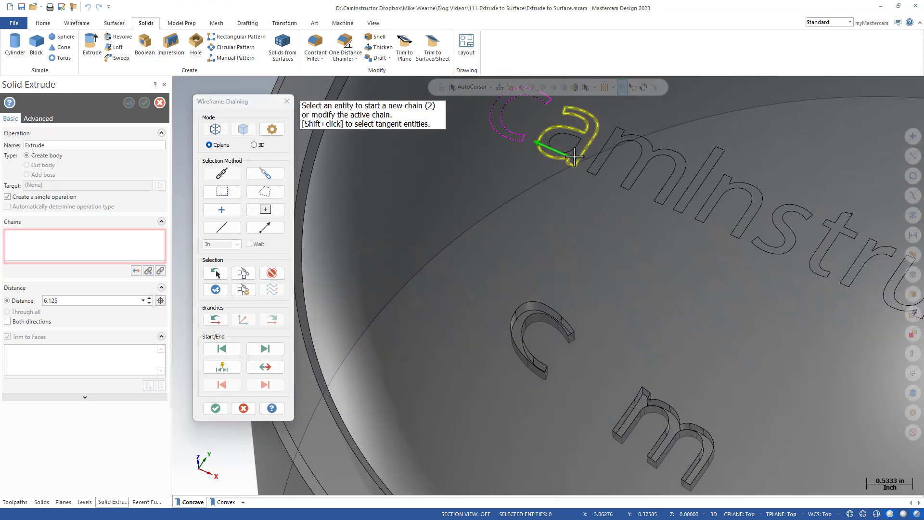
middle_drag(636, 143, 612, 146)
click(532, 152)
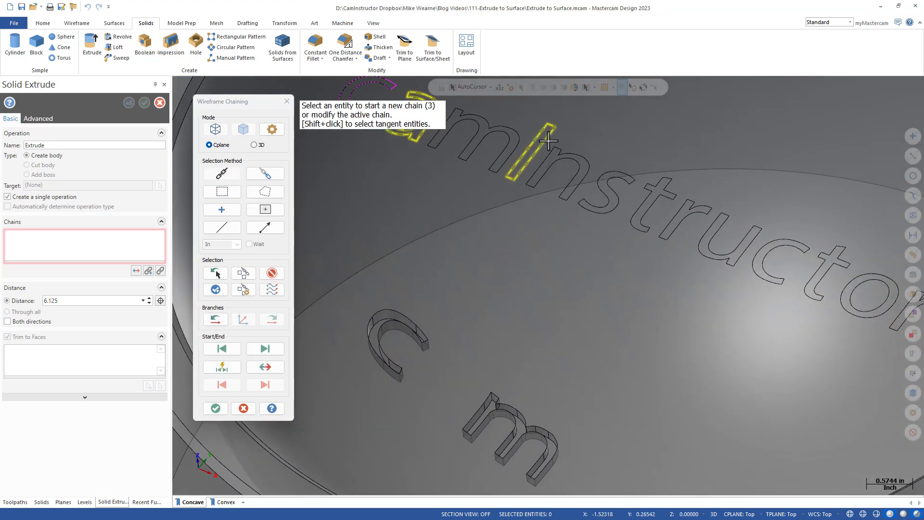
click(550, 157)
scroll(492, 198, down, 4)
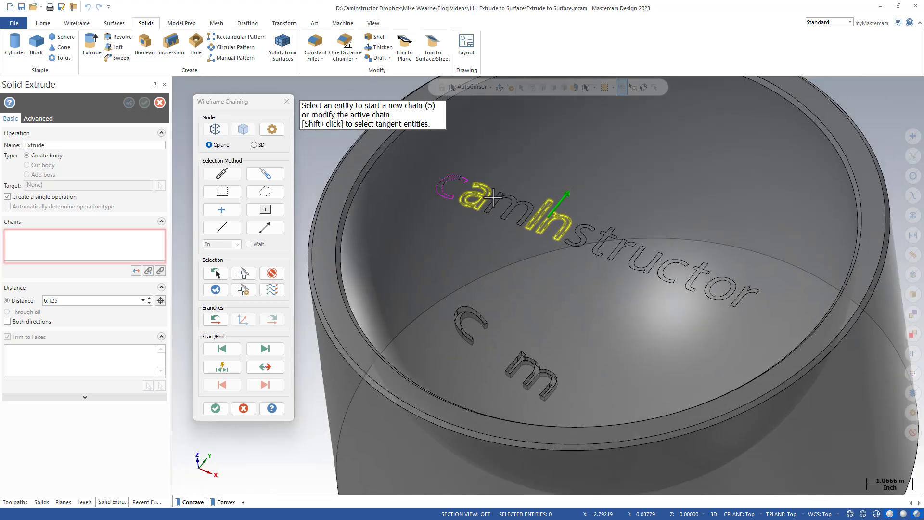
- Add the letters "structor" to the extrusion chains, including both outlines of the "o", and accept the selection
click(579, 242)
click(600, 247)
click(619, 254)
click(639, 264)
click(667, 278)
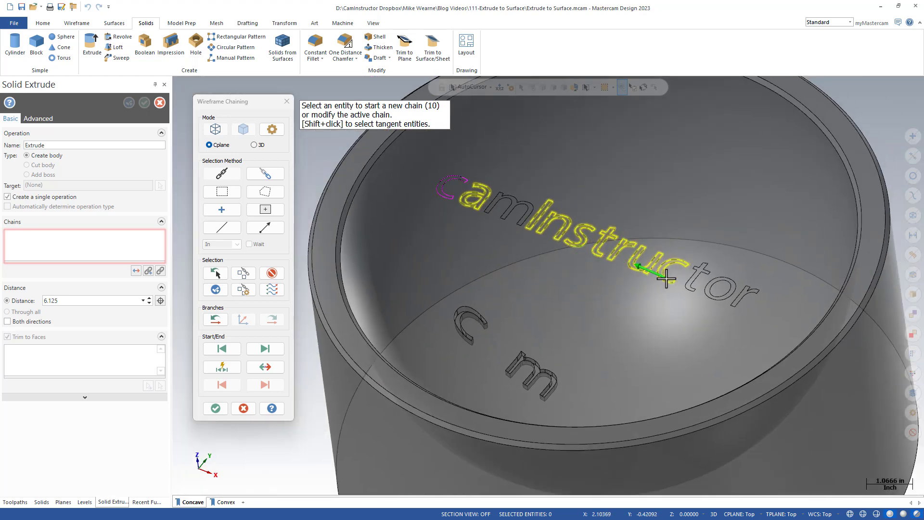
click(699, 276)
click(712, 288)
click(722, 292)
click(743, 294)
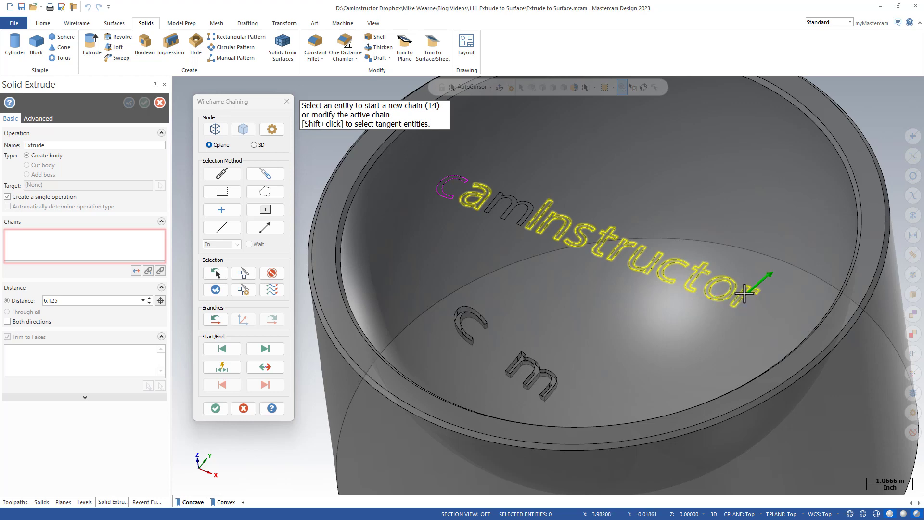
click(216, 408)
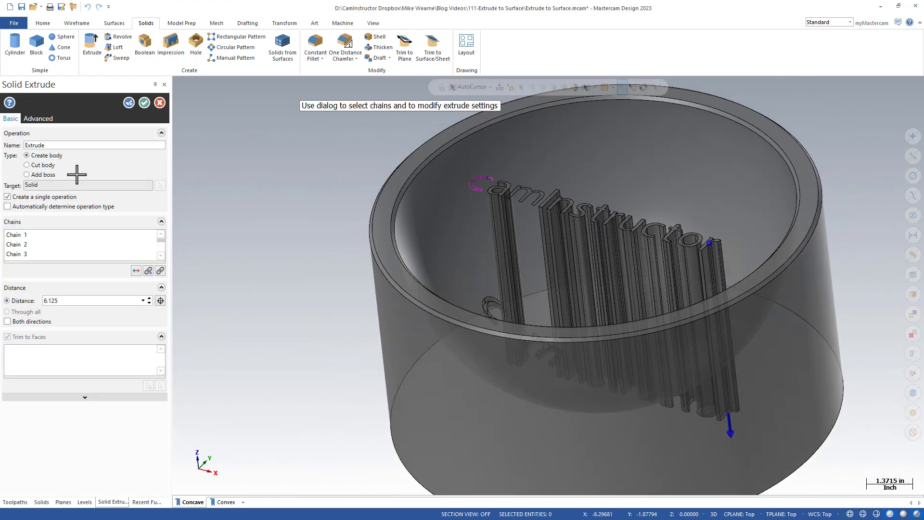
- Set the extrusion distance to 6.425 so the letters pass through the bowl's floor, and create them as separate bodies
scroll(607, 236, down, 1)
middle_drag(607, 235, 617, 347)
scroll(647, 346, up, 7)
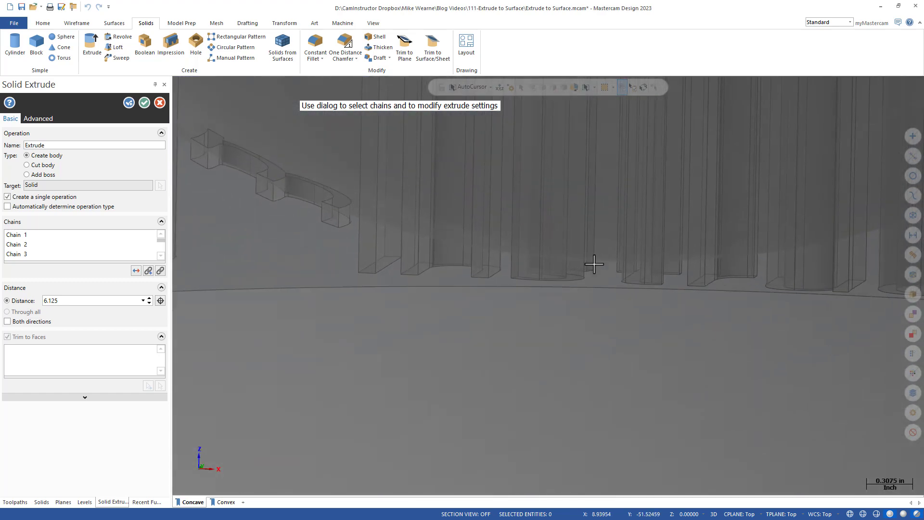
scroll(303, 251, down, 5)
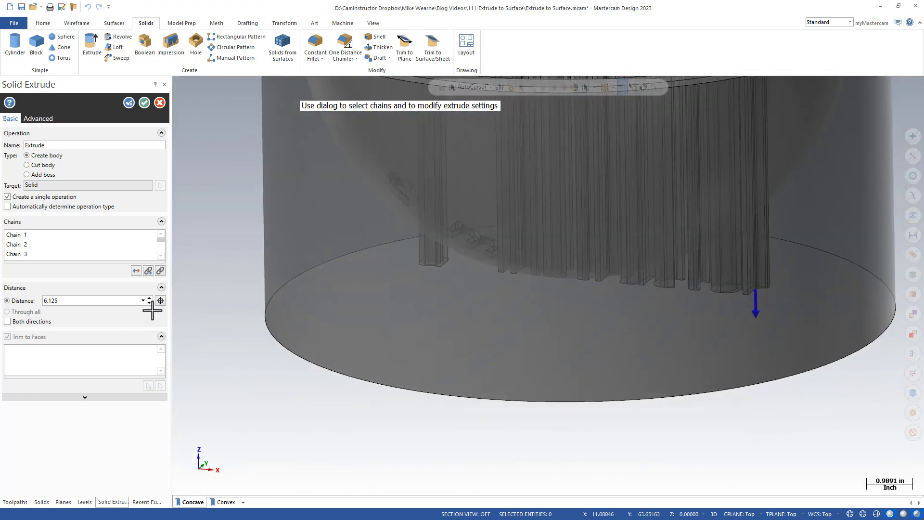
click(149, 298)
scroll(585, 275, up, 2)
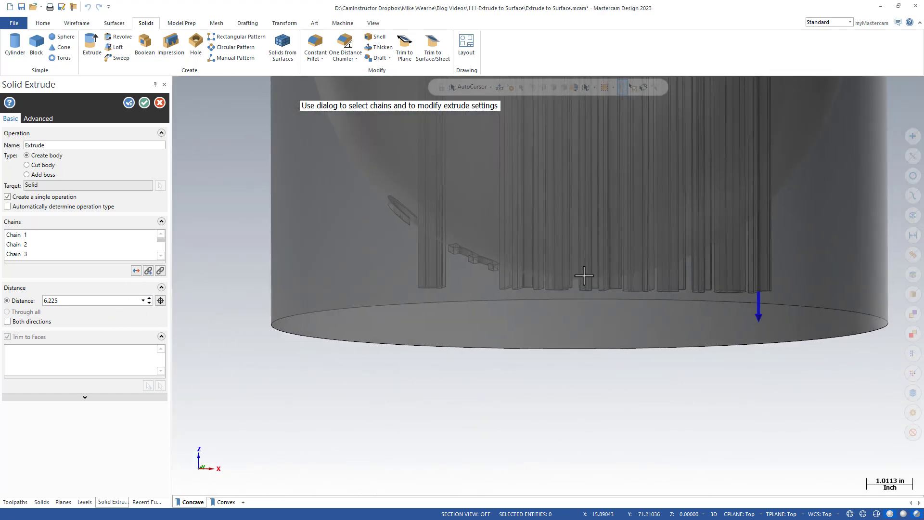
middle_drag(603, 282, 570, 284)
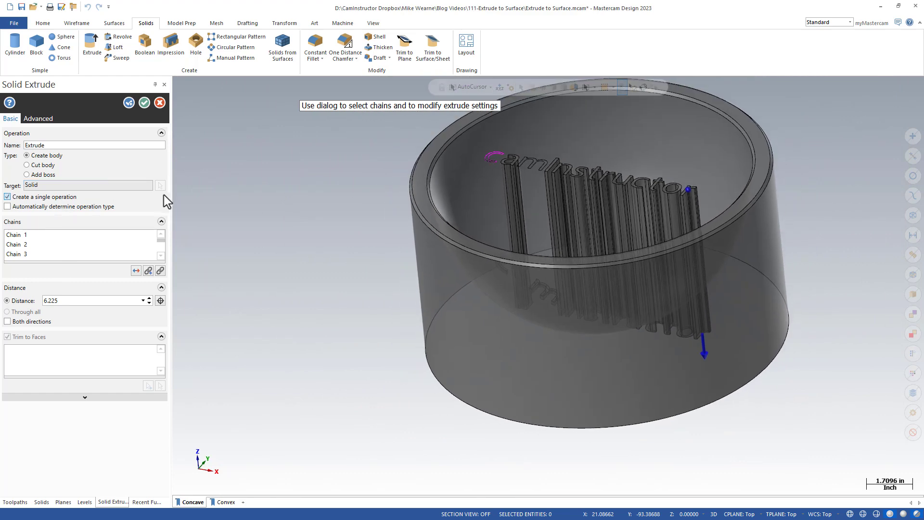
click(150, 297)
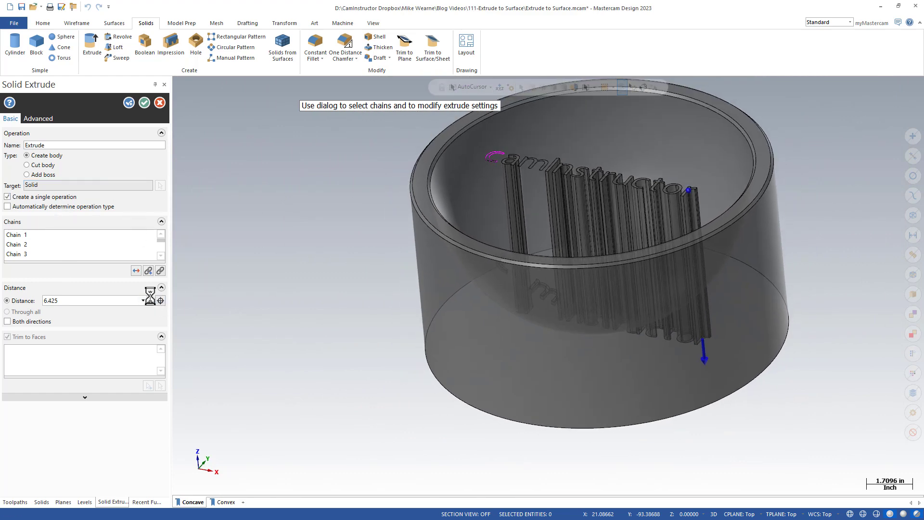
click(143, 104)
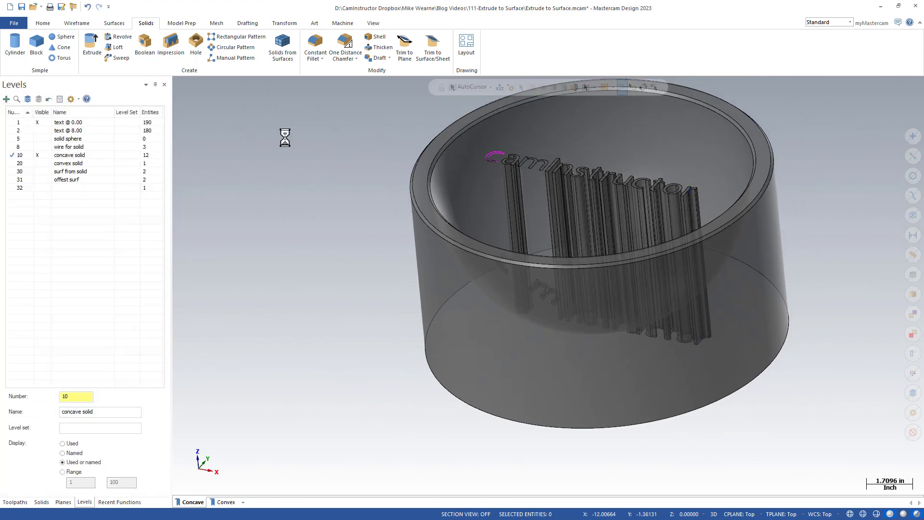
- Start Trim to Surface/Sheet and select all the extruded letter bodies in the bowl as the target bodies
click(433, 48)
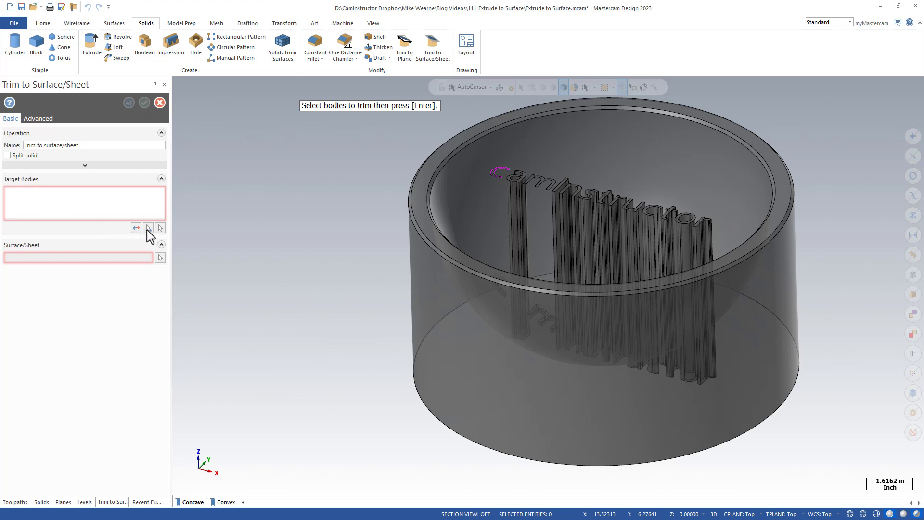
click(504, 192)
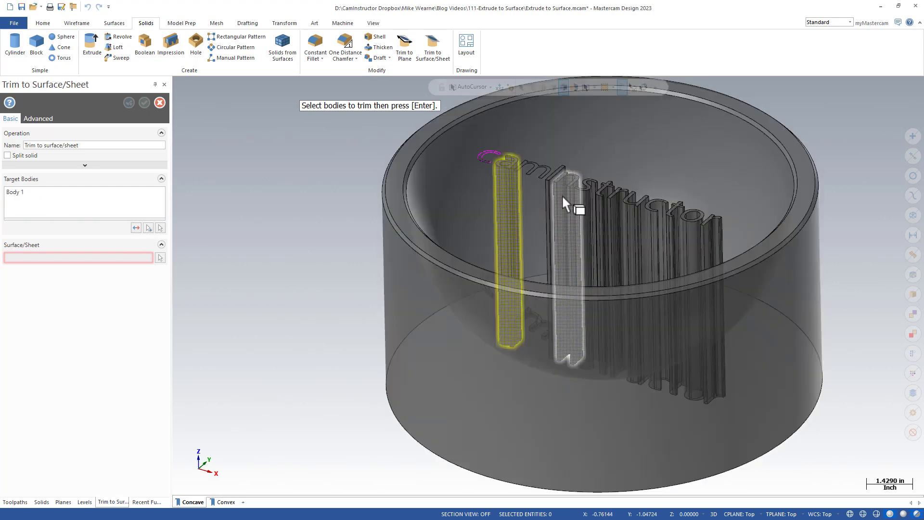
click(553, 193)
click(582, 204)
click(596, 209)
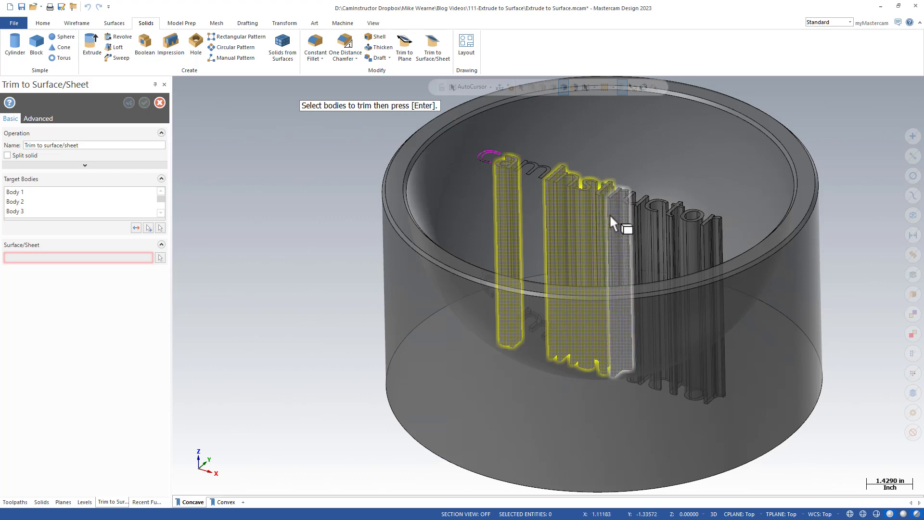
click(609, 214)
click(633, 223)
click(657, 228)
click(676, 235)
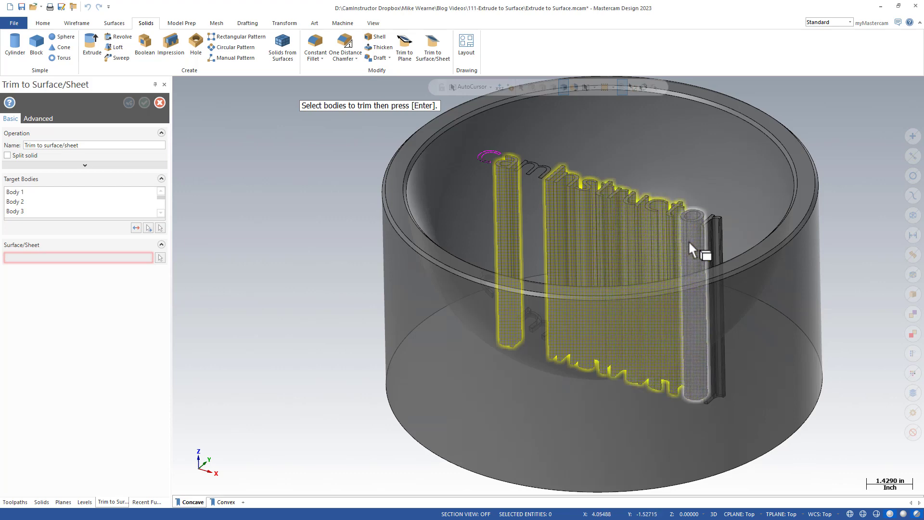
click(688, 241)
click(702, 243)
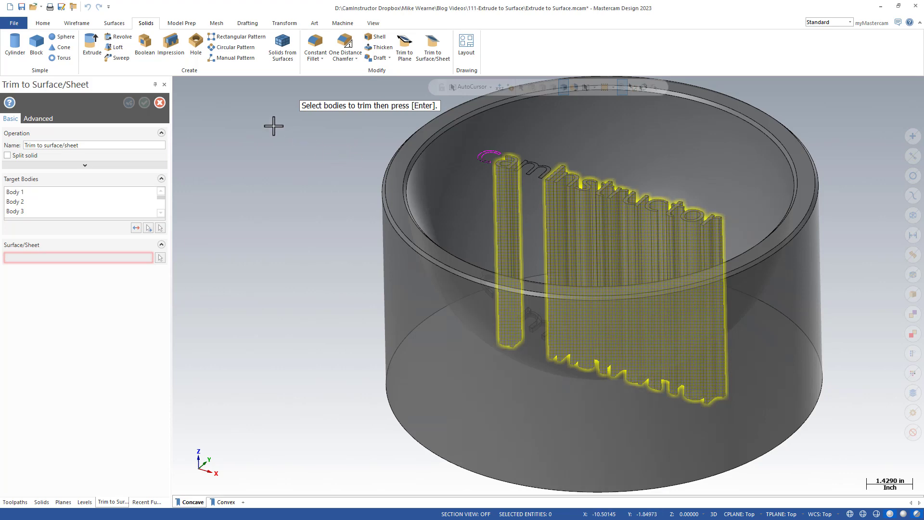
key(Return)
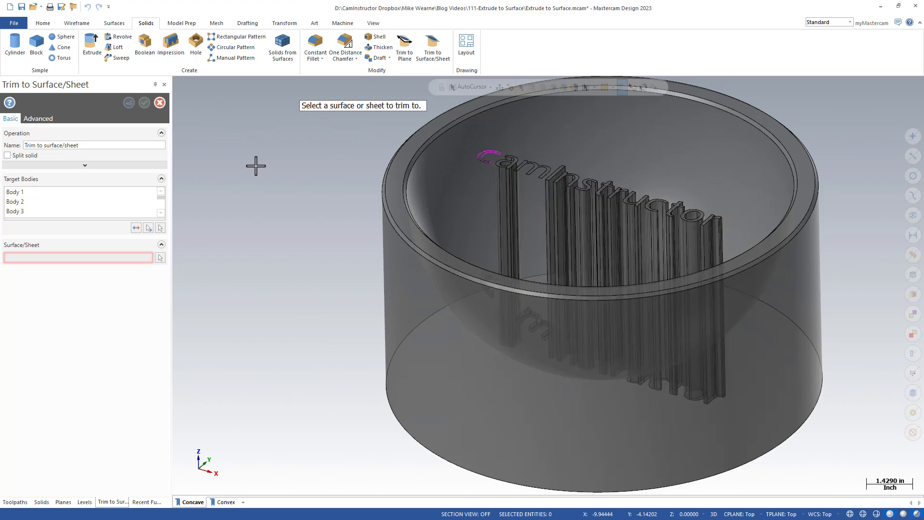
- Show level 31 "offest surf", trim the letter bodies to its surface, accept the trim and hide that level again
click(84, 502)
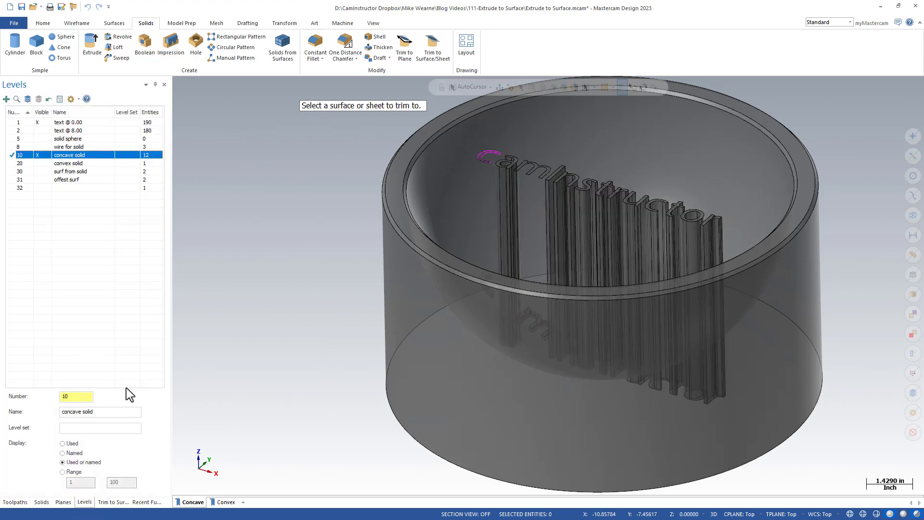
click(38, 179)
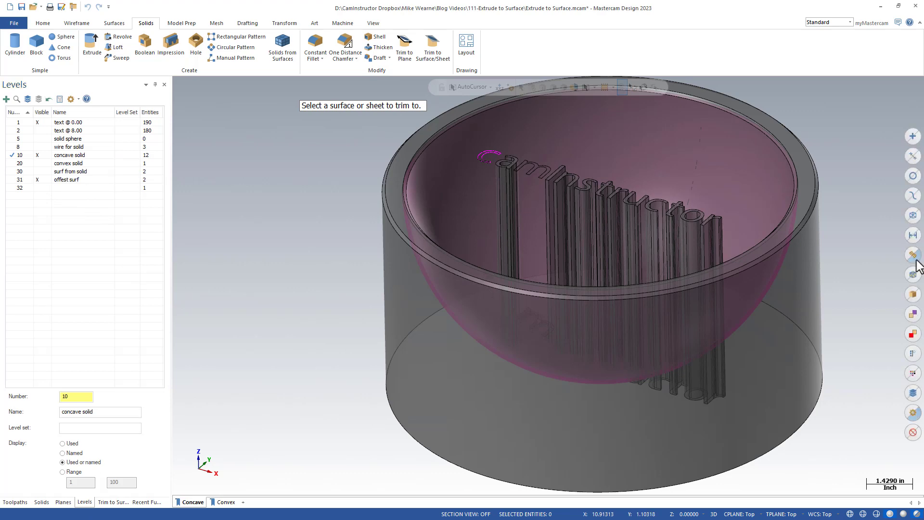
click(412, 176)
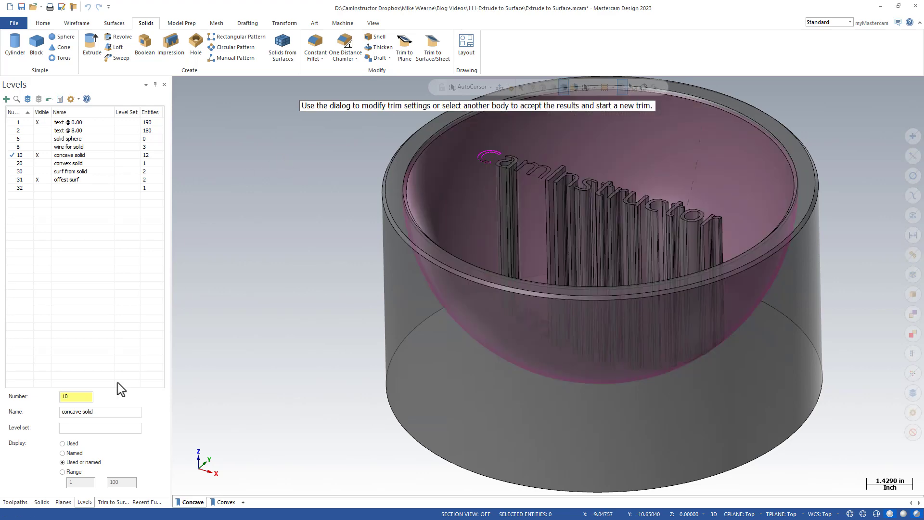
click(112, 502)
middle_drag(379, 185, 376, 188)
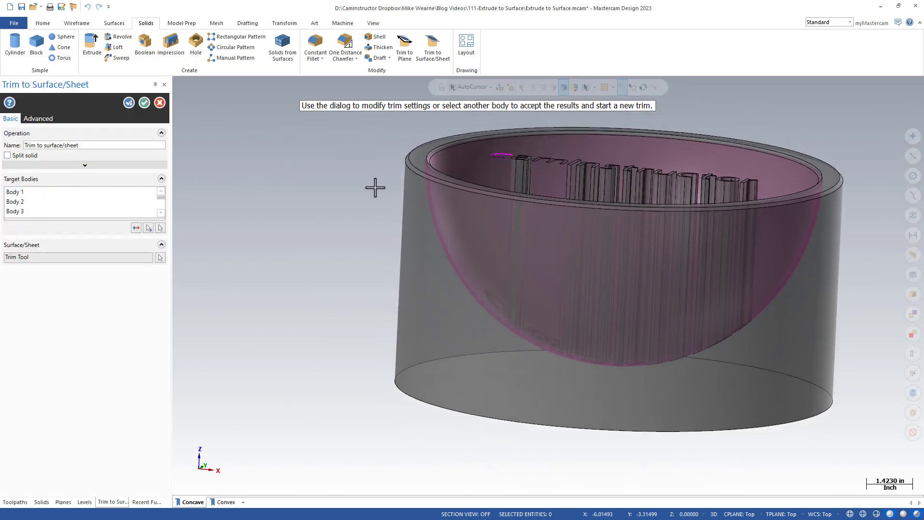
click(143, 102)
click(39, 180)
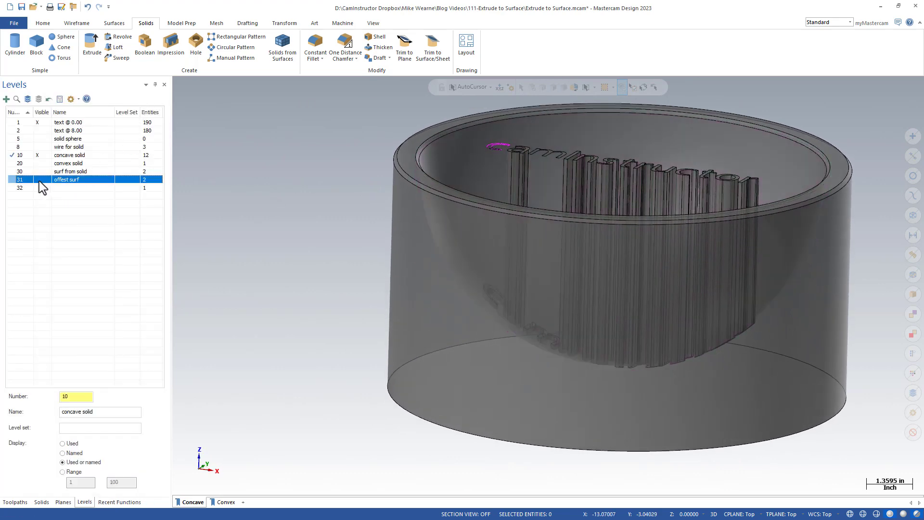
- Start a Boolean Remove with the concave bowl as the target and begin choosing its tool bodies
middle_drag(254, 130, 237, 125)
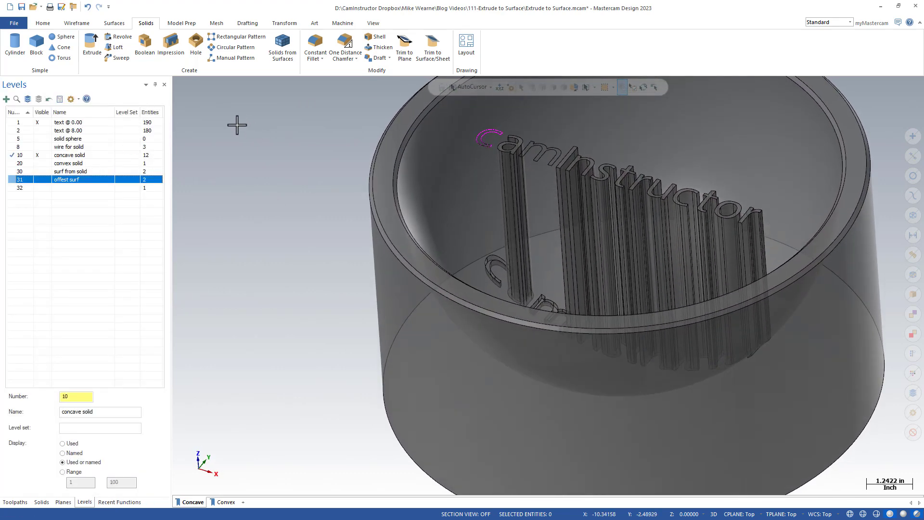
click(145, 44)
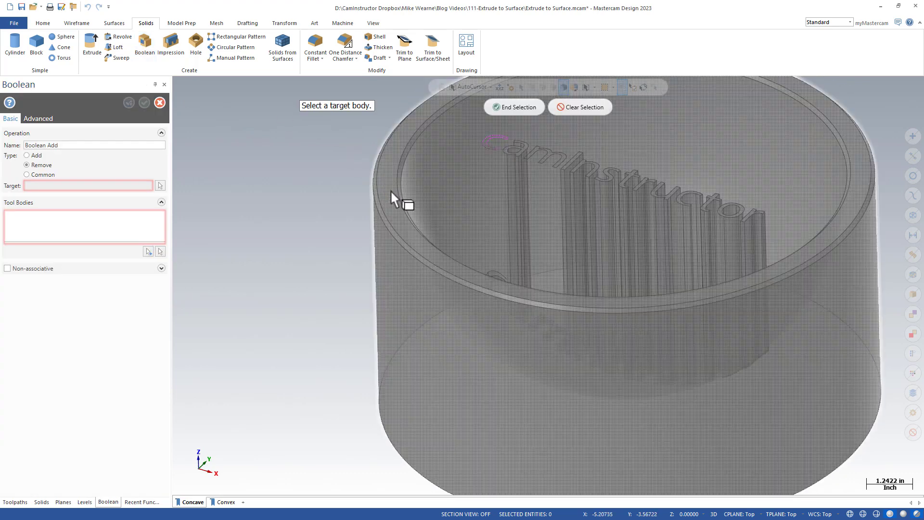
click(390, 190)
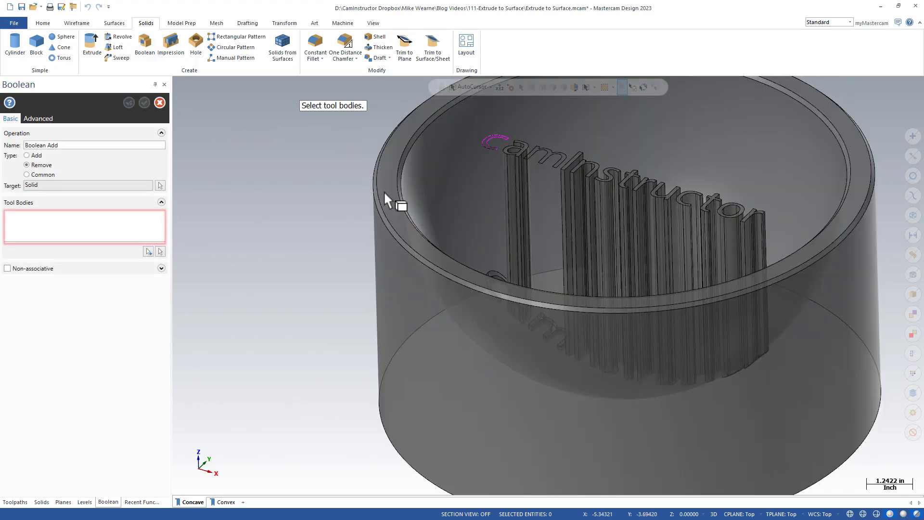
click(159, 249)
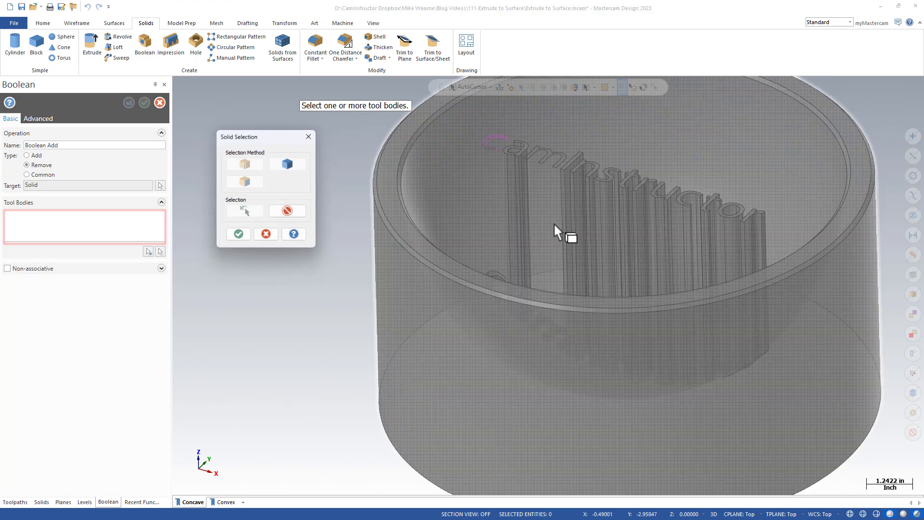
- Choose all the trimmed letter bodies as tool bodies and subtract them from the bowl
click(519, 185)
click(575, 198)
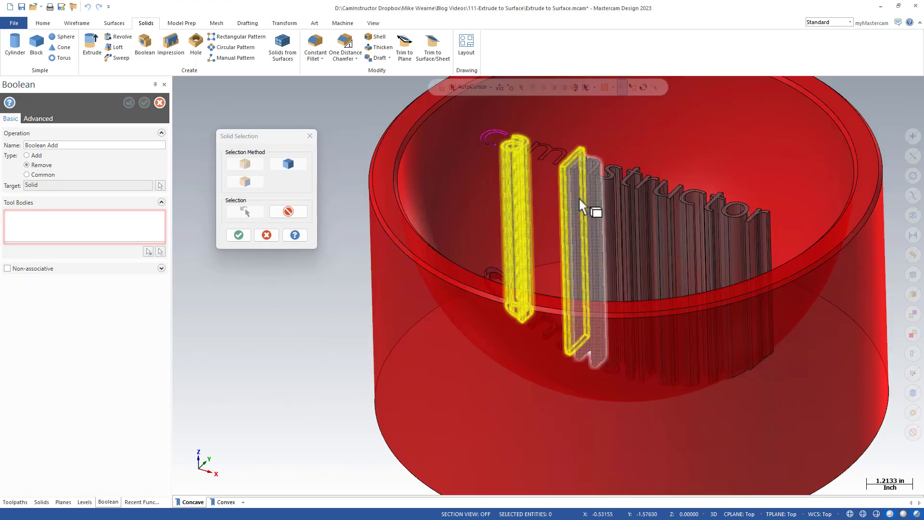
click(607, 206)
click(628, 209)
click(647, 215)
click(665, 219)
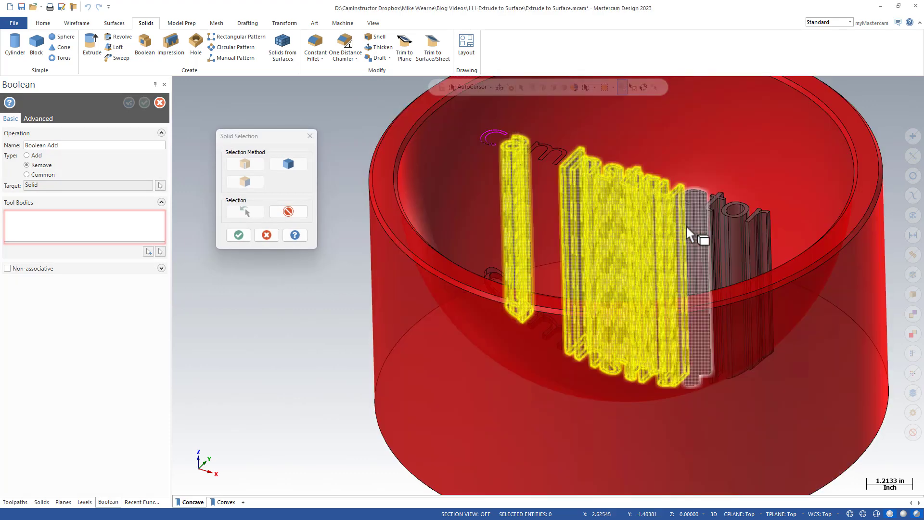
click(687, 230)
click(724, 241)
click(740, 238)
click(759, 251)
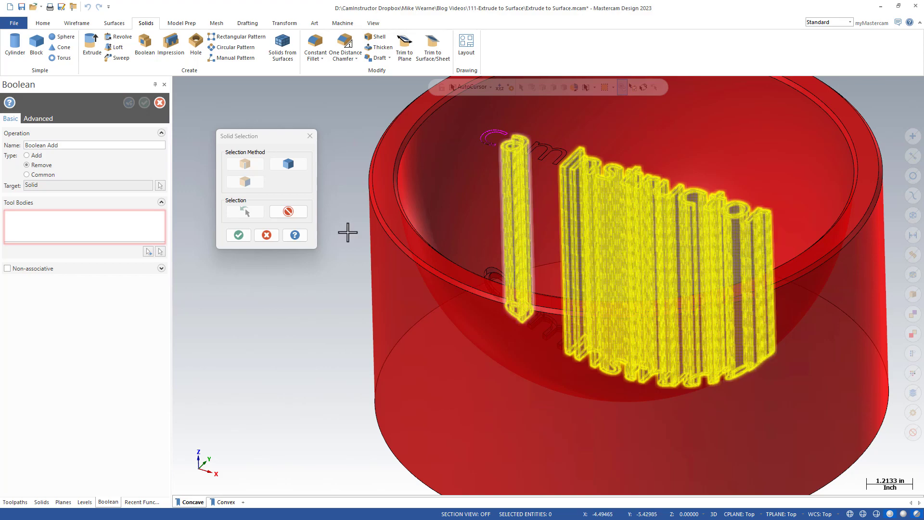
click(238, 235)
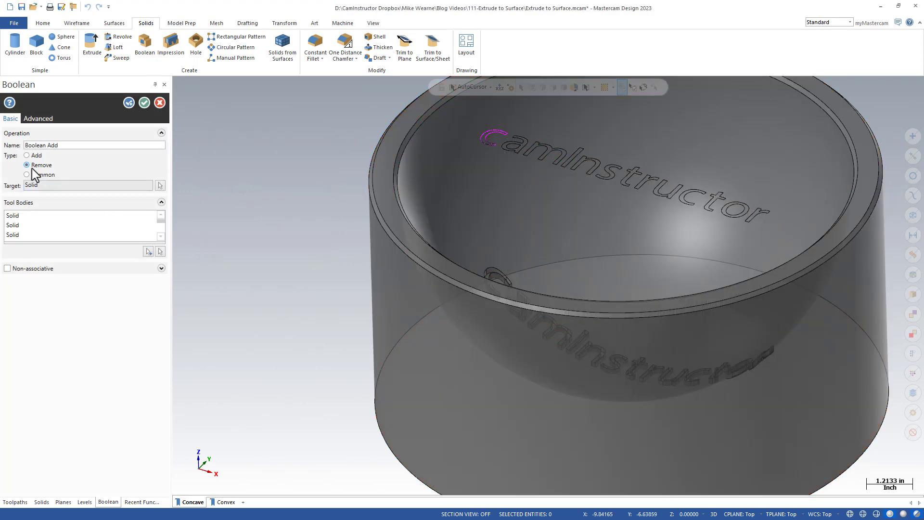
click(145, 102)
right_click(271, 121)
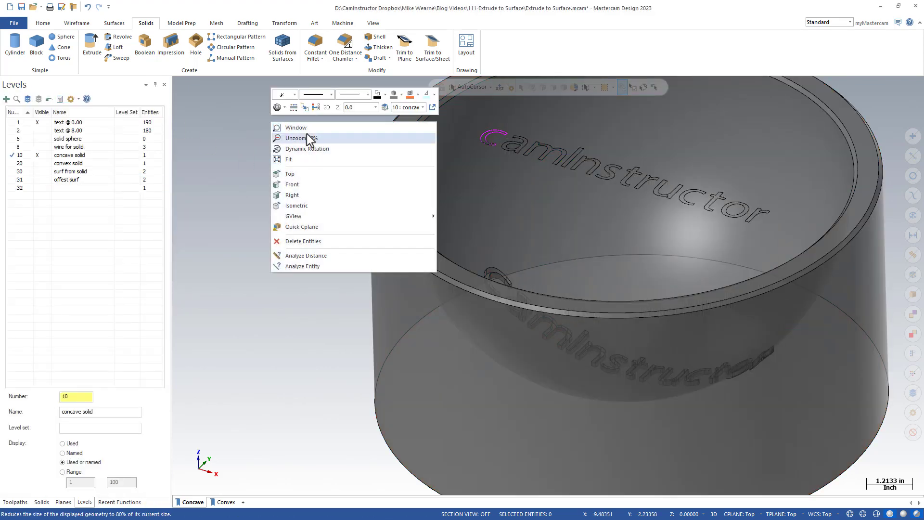
click(320, 99)
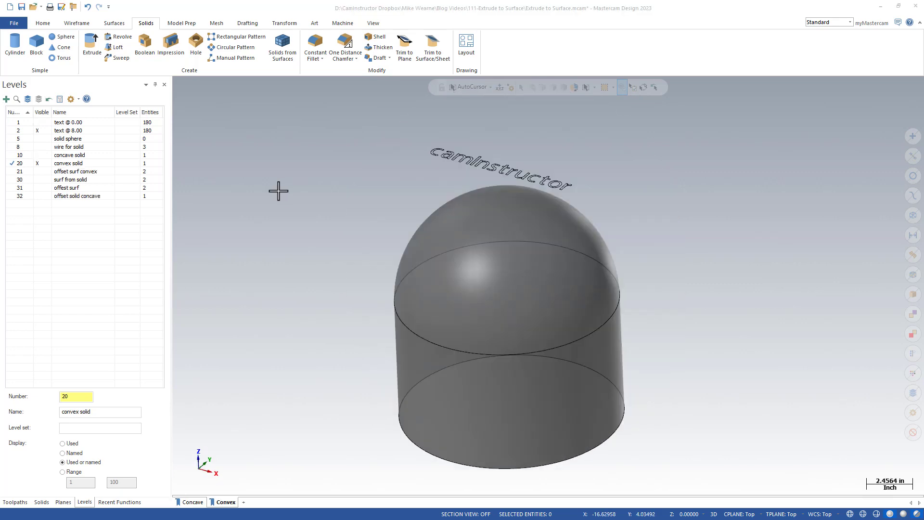
- Extrude the camInstructor text above the convex dome 6.425 downward as new bodies, chaining all its letters in 3D mode
scroll(291, 198, up, 2)
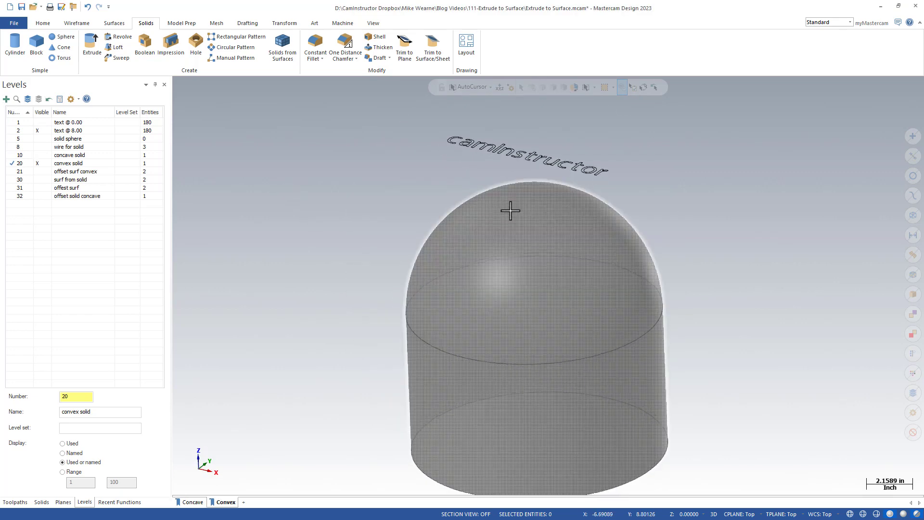
middle_drag(435, 198, 319, 161)
scroll(320, 161, down, 1)
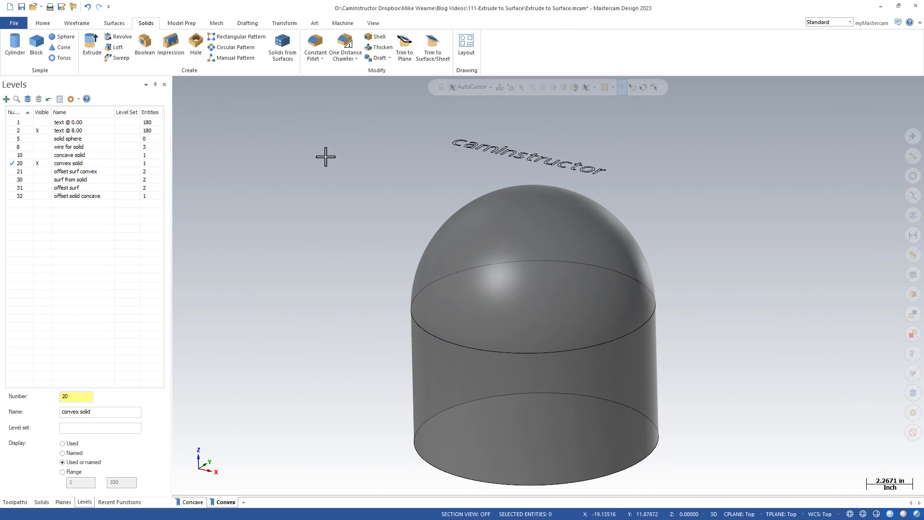
click(92, 45)
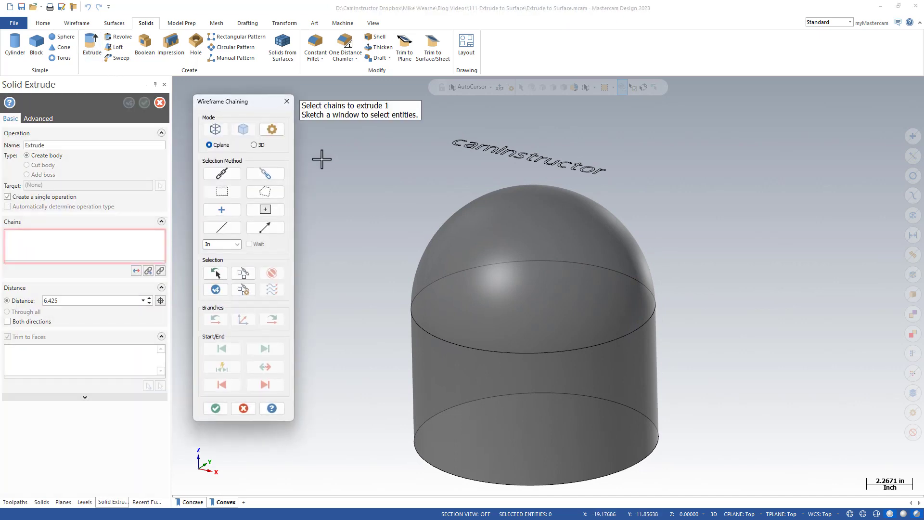
drag(435, 129, 633, 185)
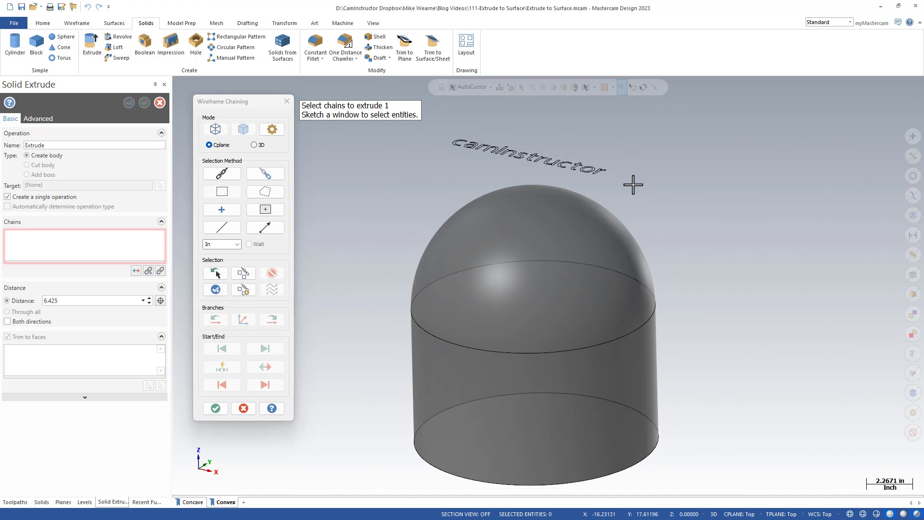
click(253, 145)
drag(435, 129, 638, 186)
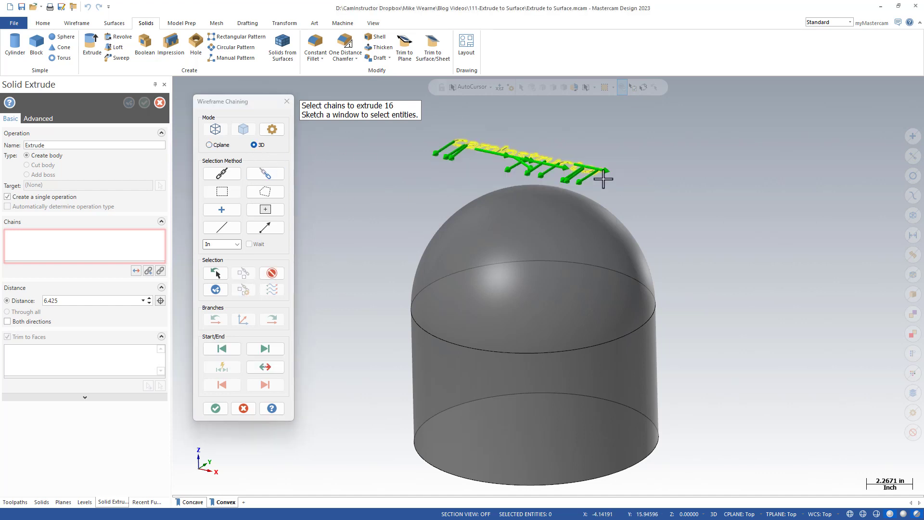
click(215, 409)
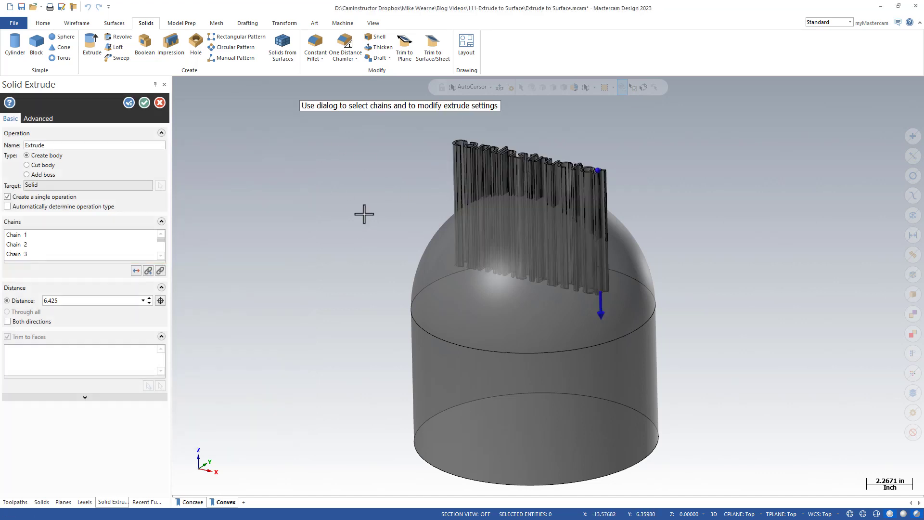
middle_drag(337, 188, 211, 159)
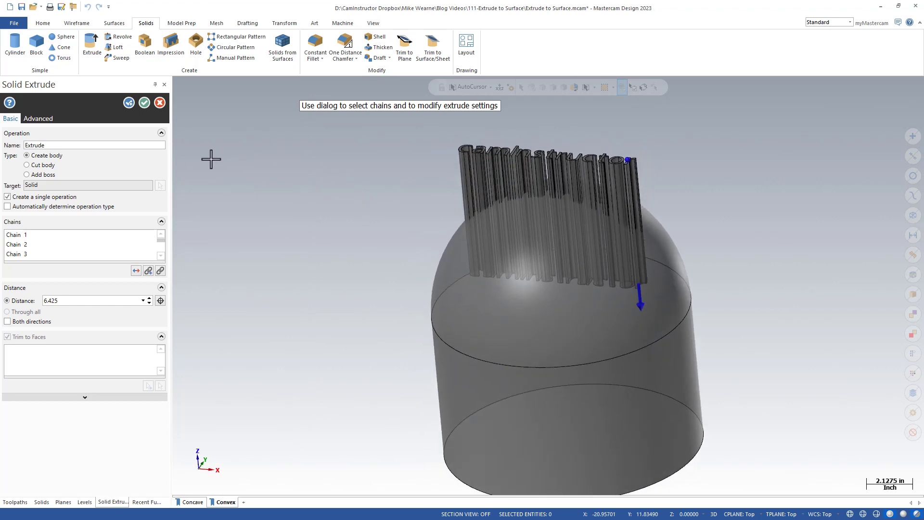
click(144, 102)
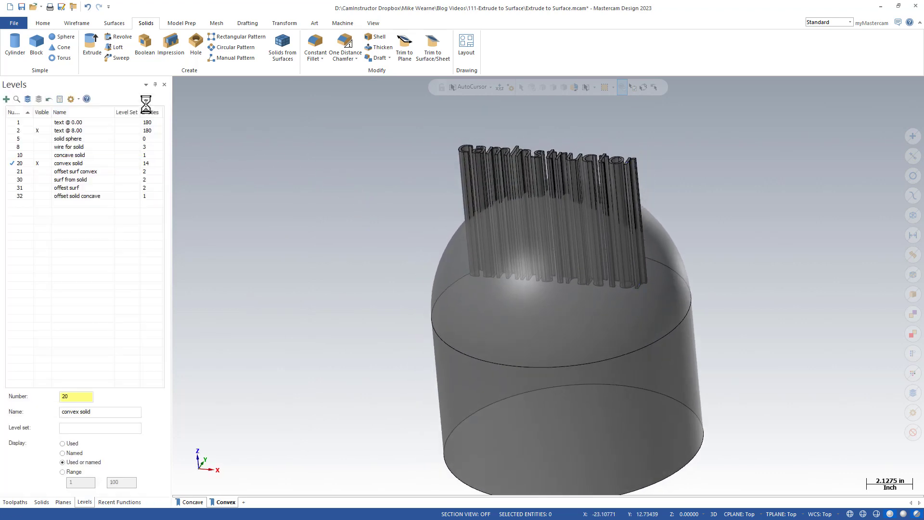
- Start Trim to Surface/Sheet and select every extruded letter body above the dome as a target body
click(433, 57)
click(467, 166)
click(484, 160)
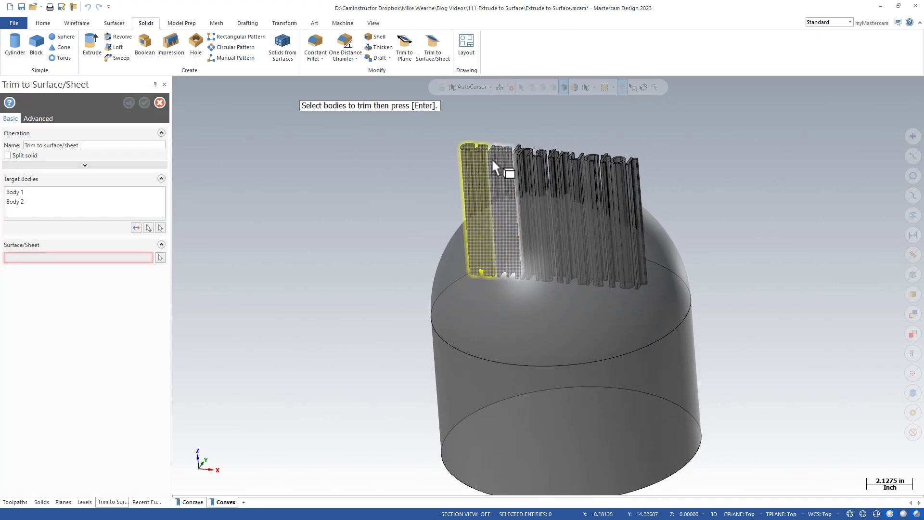
click(503, 158)
click(531, 157)
click(542, 159)
click(550, 161)
click(566, 162)
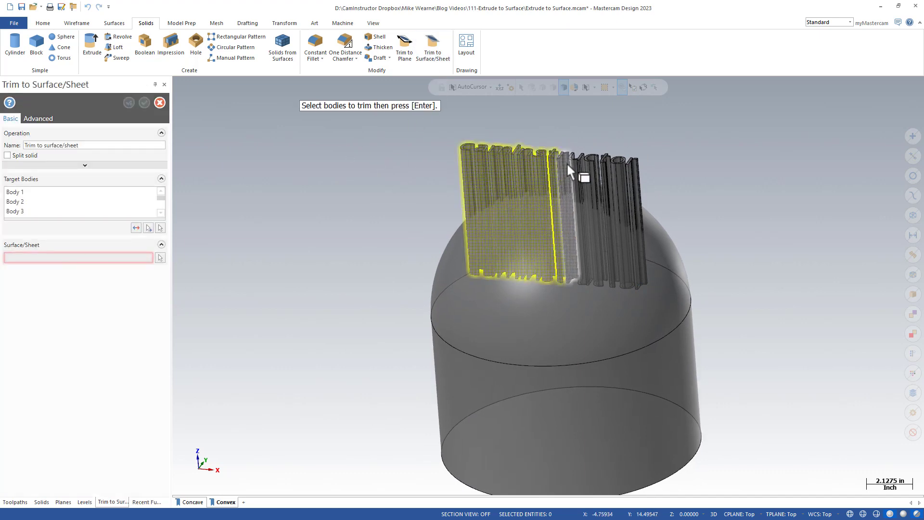
click(577, 163)
click(604, 168)
click(622, 169)
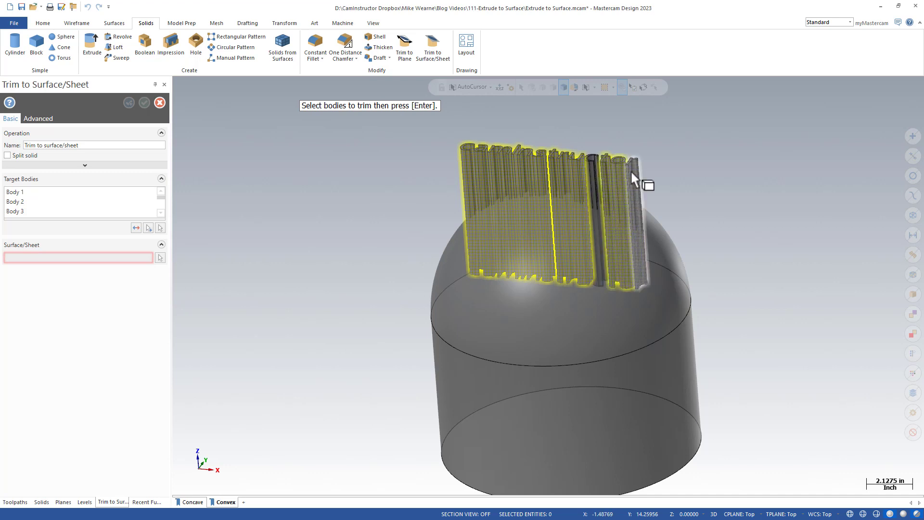
click(631, 169)
click(591, 164)
key(Return)
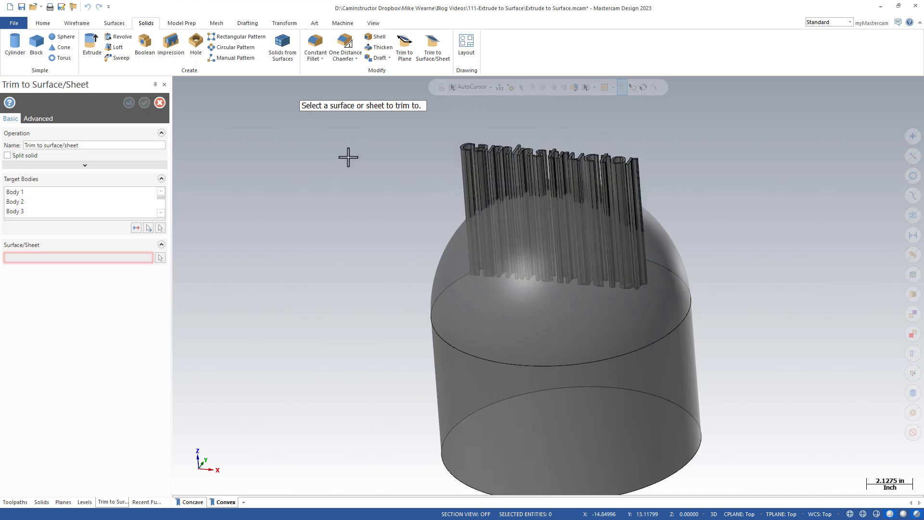
- Make the offset surf convex level visible and trim the letter bodies to its dome surface
click(85, 502)
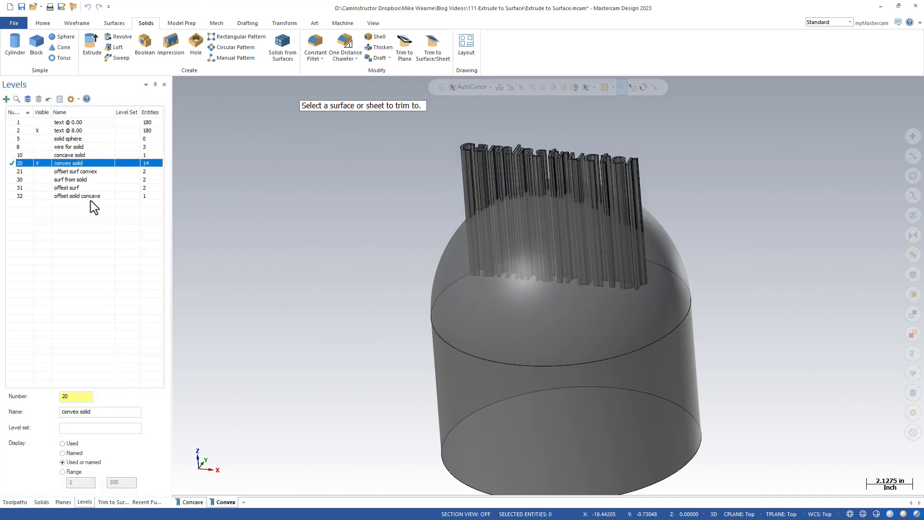
click(39, 172)
click(472, 279)
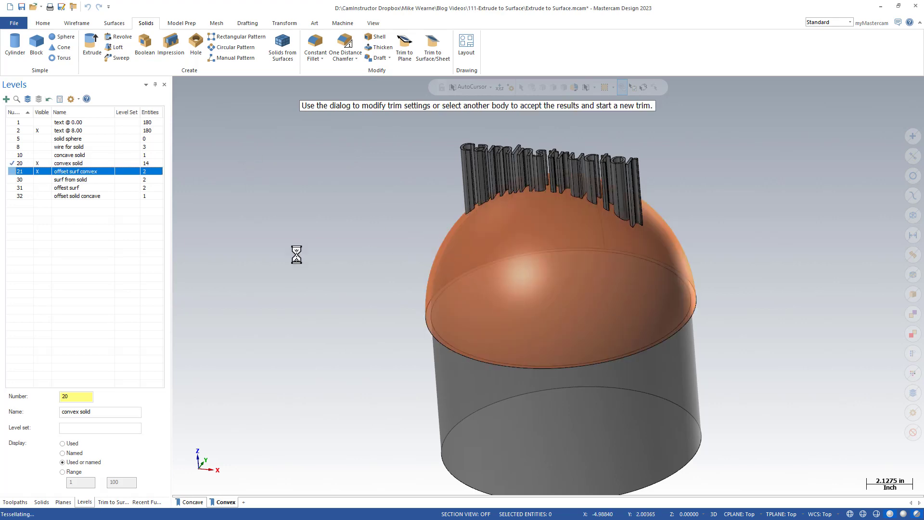
scroll(320, 226, up, 8)
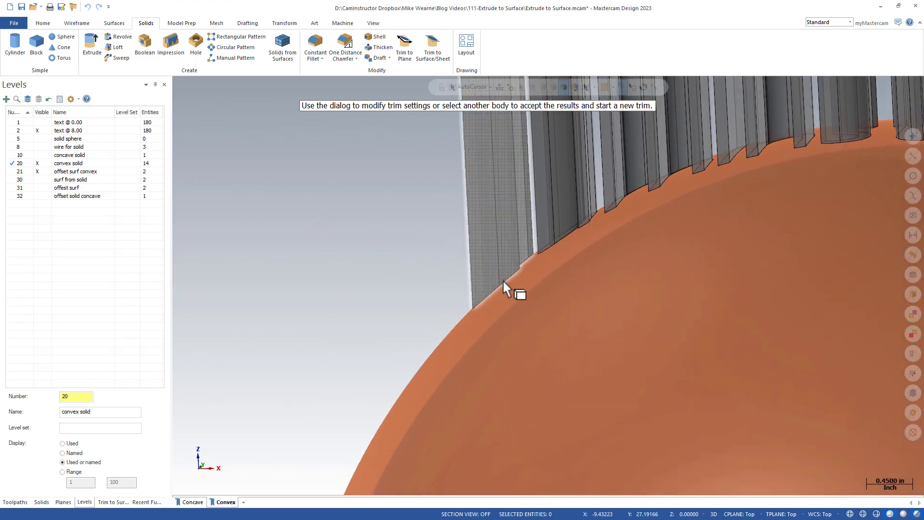
scroll(487, 267, down, 5)
scroll(492, 163, up, 1)
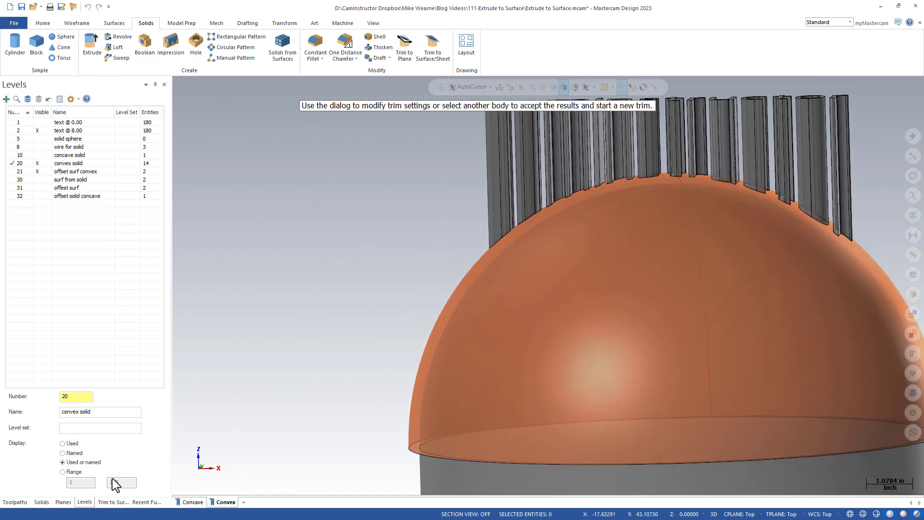
- Reverse the trim direction to keep the letter portions below the offset surface, and hide the offset surf convex level
click(110, 502)
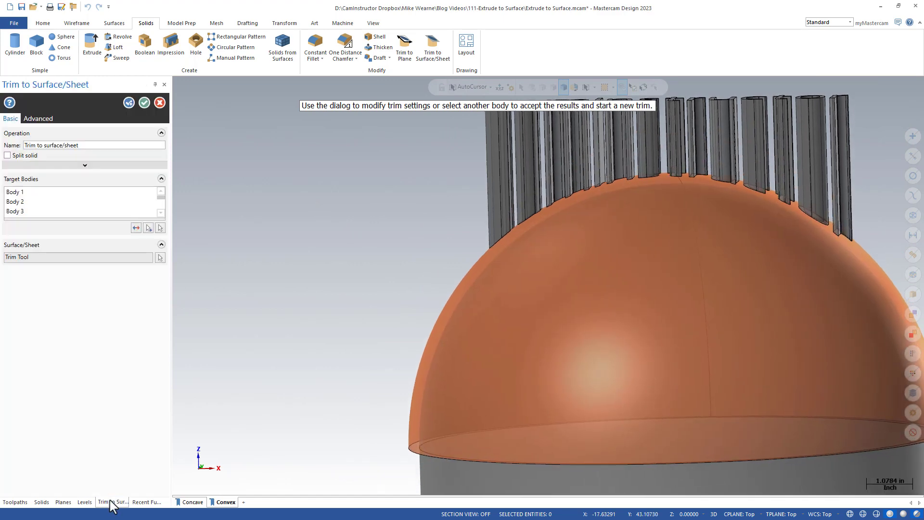
click(137, 227)
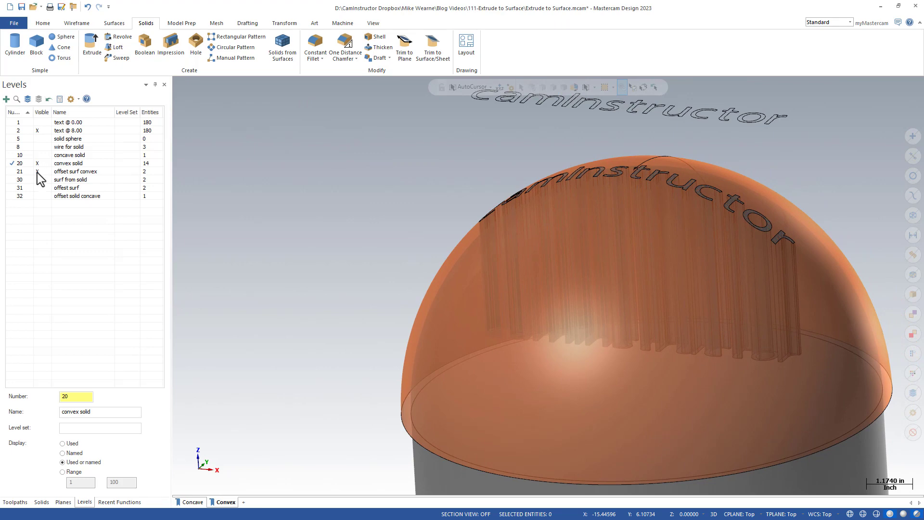
click(37, 171)
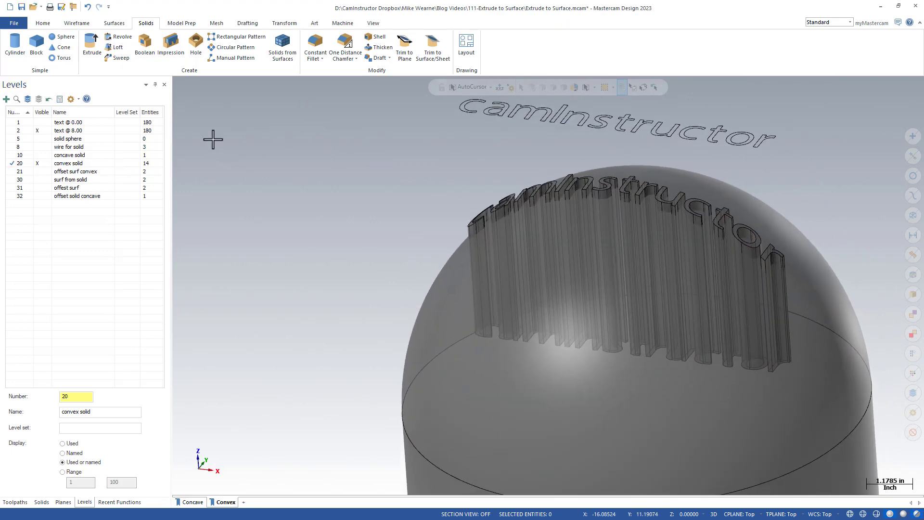
- Start a Boolean operation with the convex dome as the target and choose all the trimmed letter bodies as tool bodies
click(144, 48)
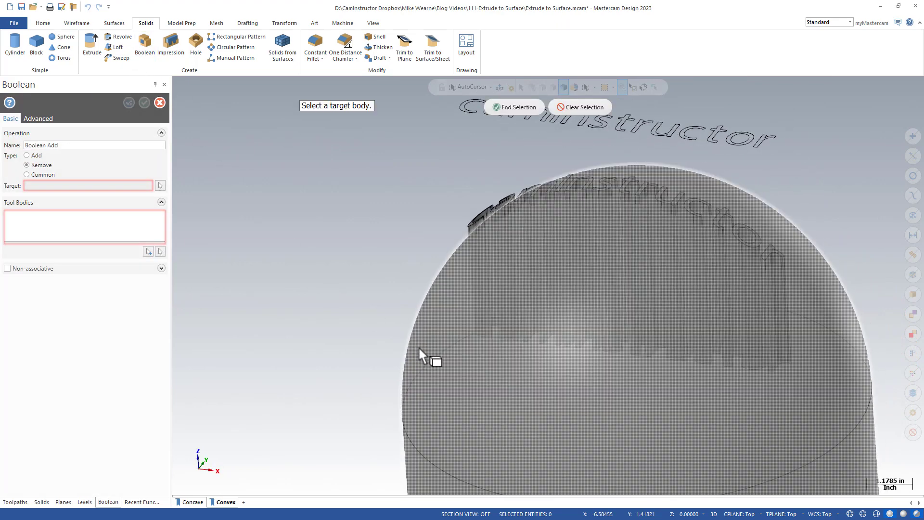
click(439, 367)
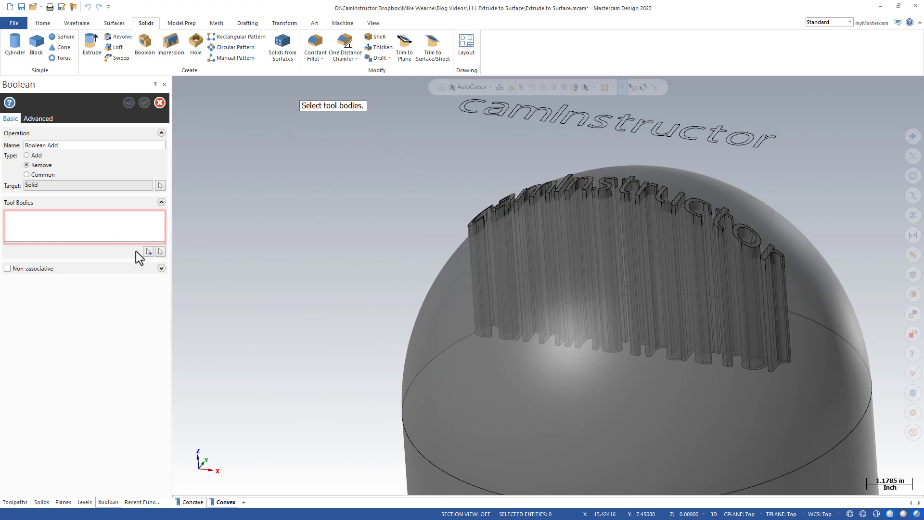
click(161, 251)
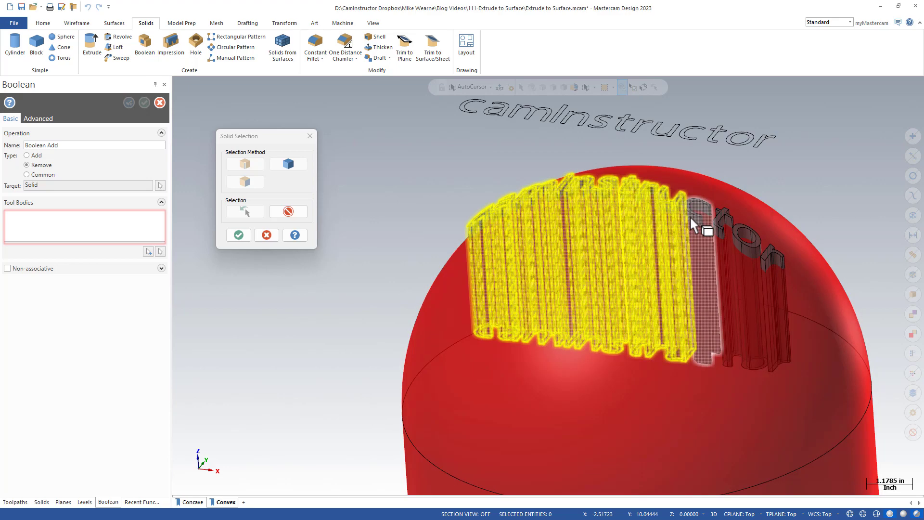
click(770, 255)
click(239, 234)
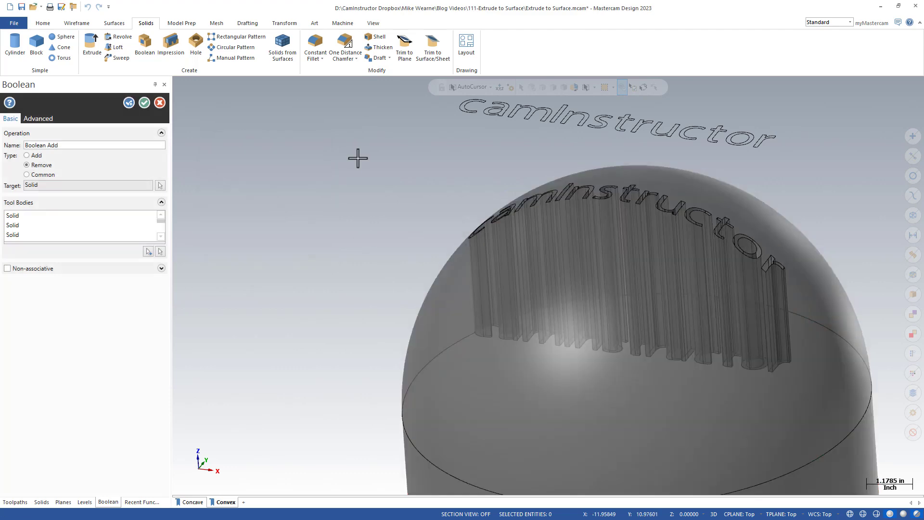
- Change the Boolean type to Add, join the letters to the dome, and turn off the translucent display
click(34, 155)
middle_drag(423, 159, 218, 166)
click(145, 102)
scroll(365, 218, down, 3)
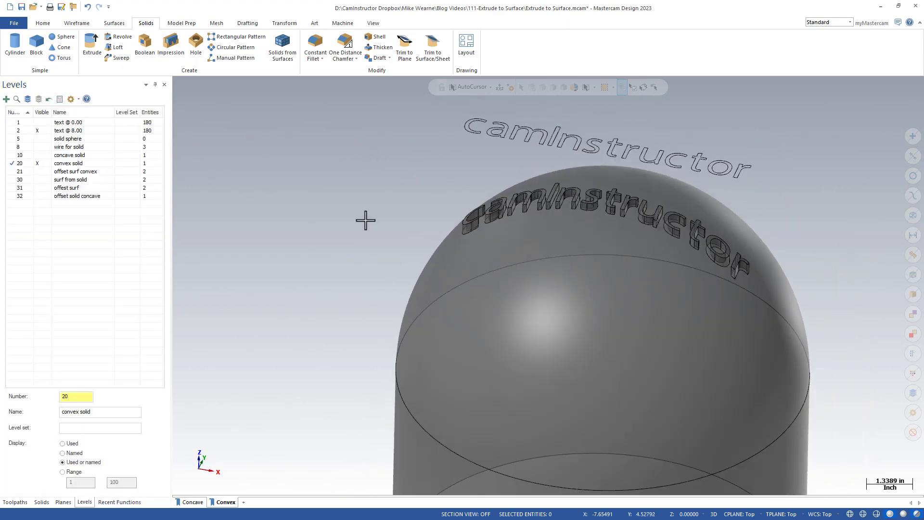
click(916, 513)
middle_drag(738, 292, 783, 186)
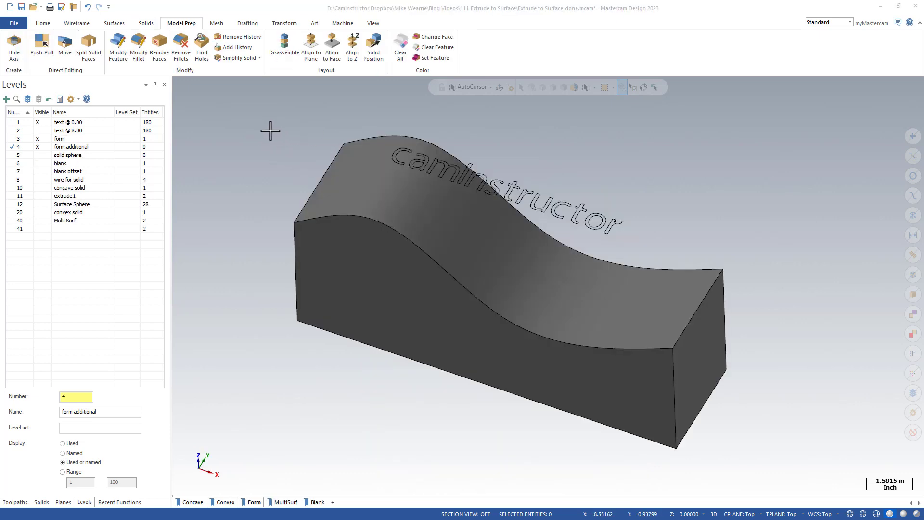
- Copy the wavy form solid to the active level form additional, and hide the form level
click(330, 268)
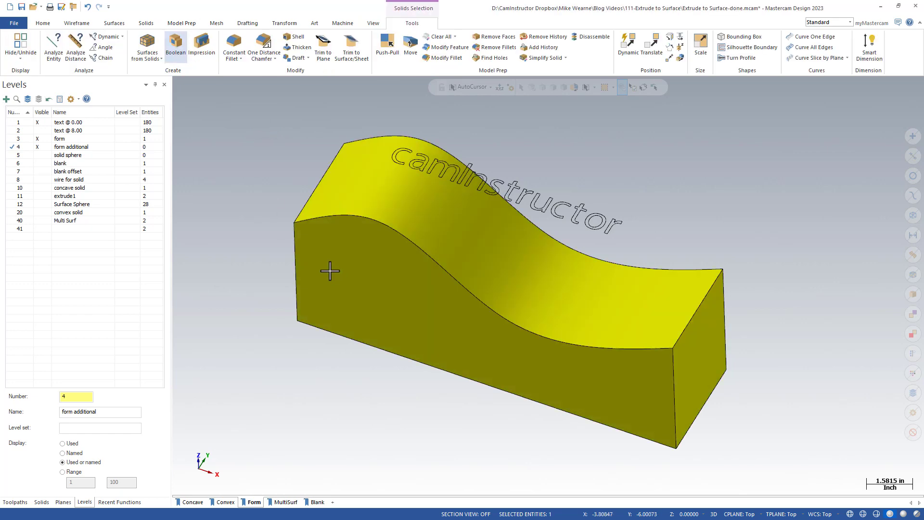
right_click(227, 128)
click(342, 112)
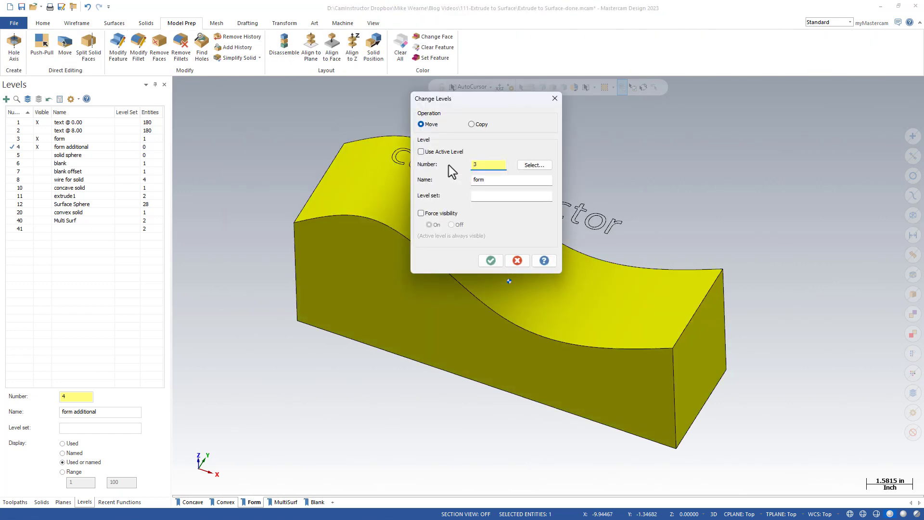
click(439, 152)
click(486, 125)
click(490, 260)
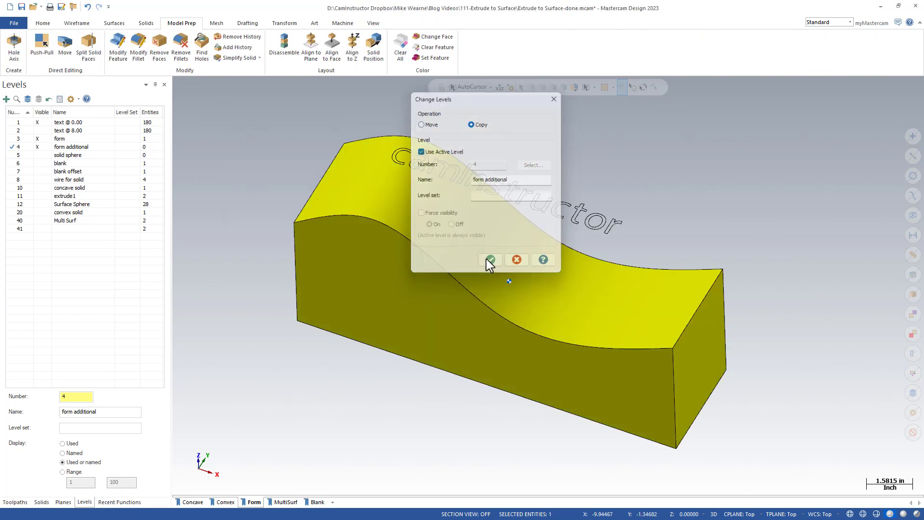
click(37, 139)
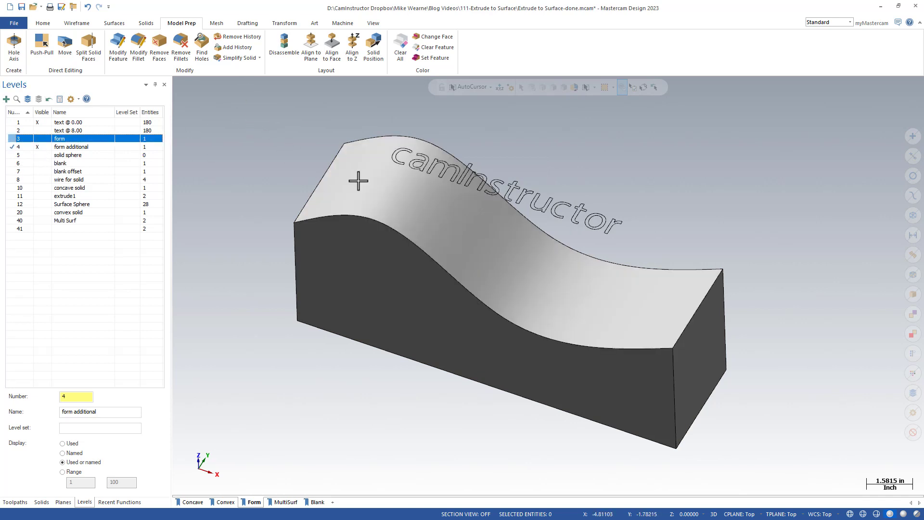
- Push-Pull the wavy upper face of the copied solid slightly downward
click(405, 199)
drag(386, 182, 386, 190)
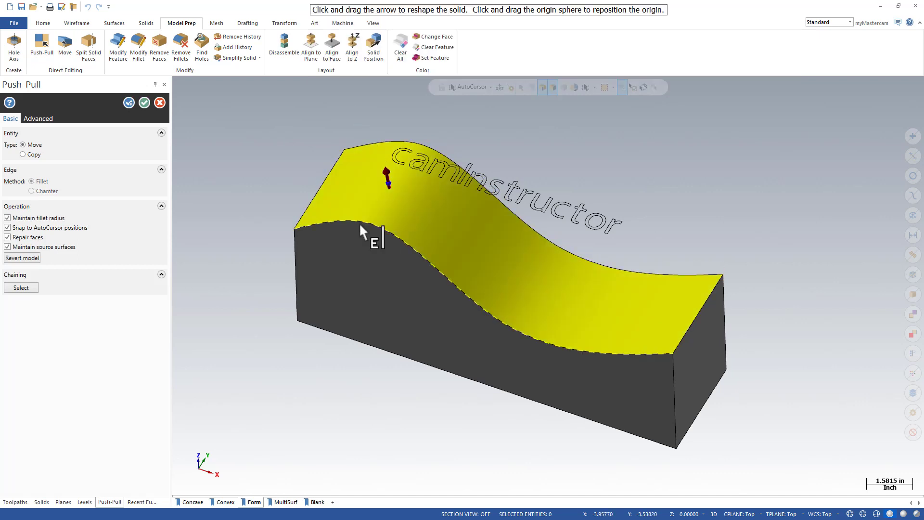
click(249, 136)
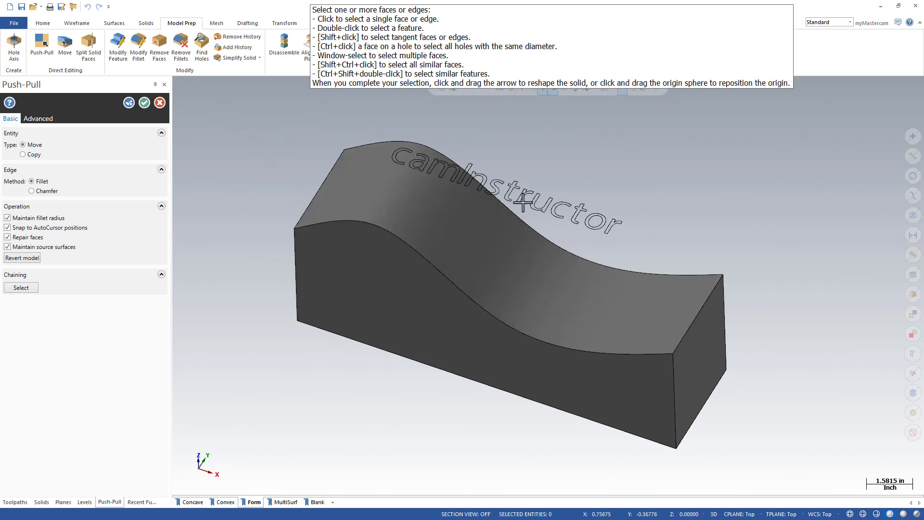
click(144, 103)
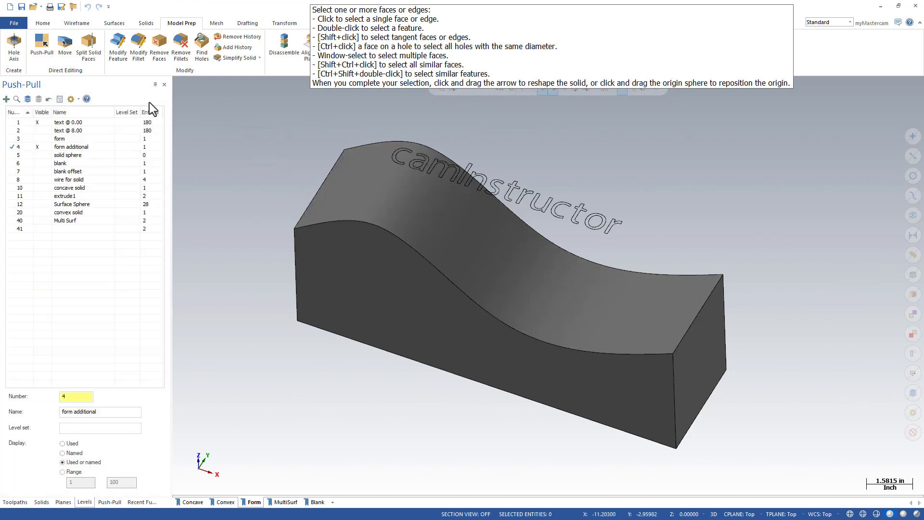
- Create a surface from the lowered wavy face of the solid, keeping the original solid
click(115, 24)
click(99, 42)
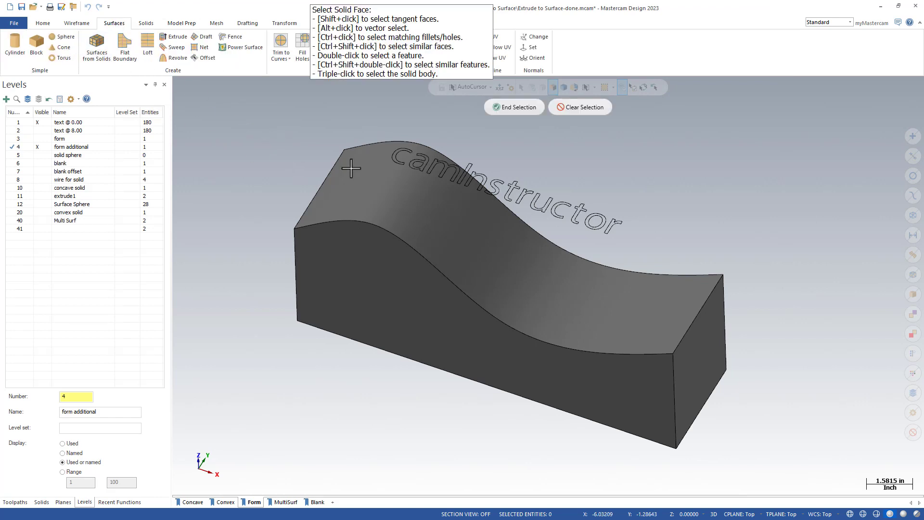
triple_click(484, 212)
click(529, 111)
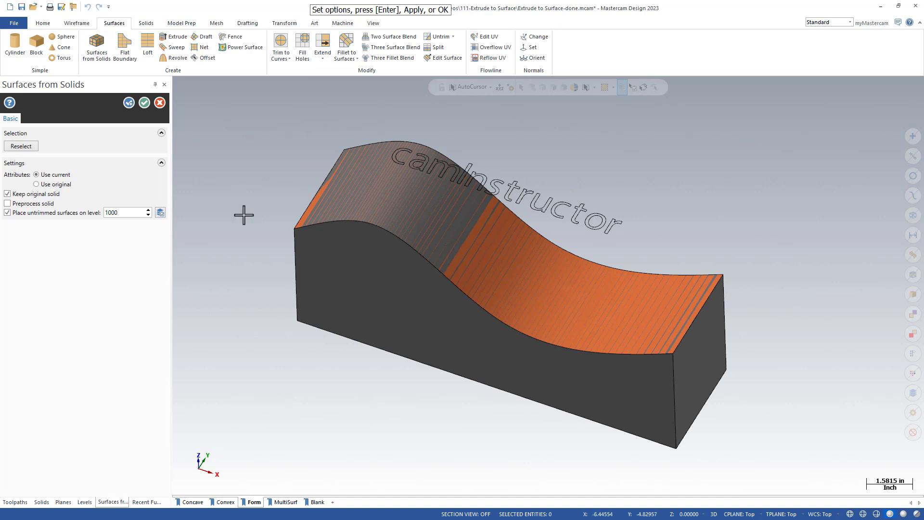
click(144, 102)
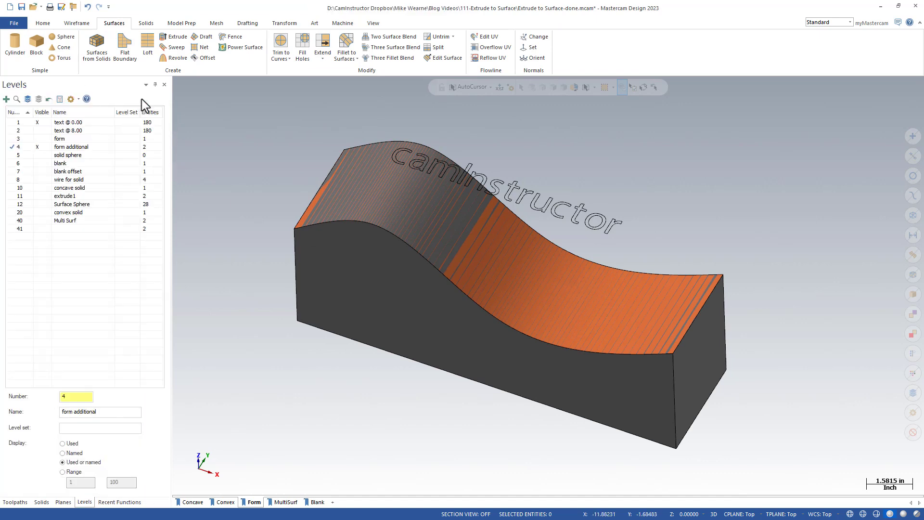
- Turn on translucent display and trim all the extruded letter bodies to the wavy surface, keeping the portions above it
click(146, 23)
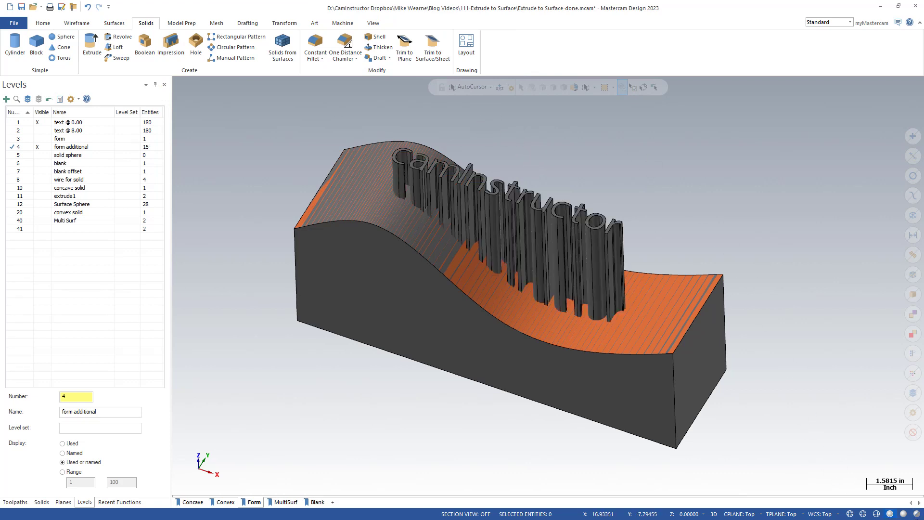
click(916, 514)
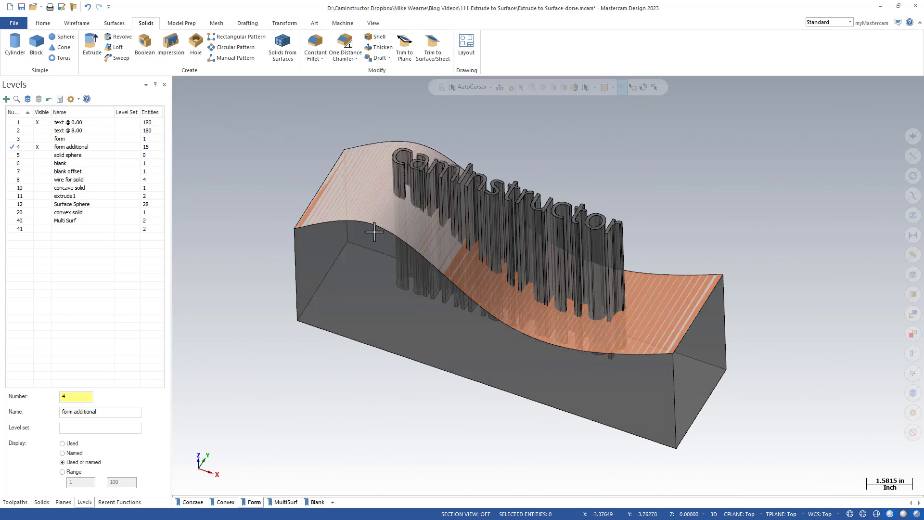
click(431, 45)
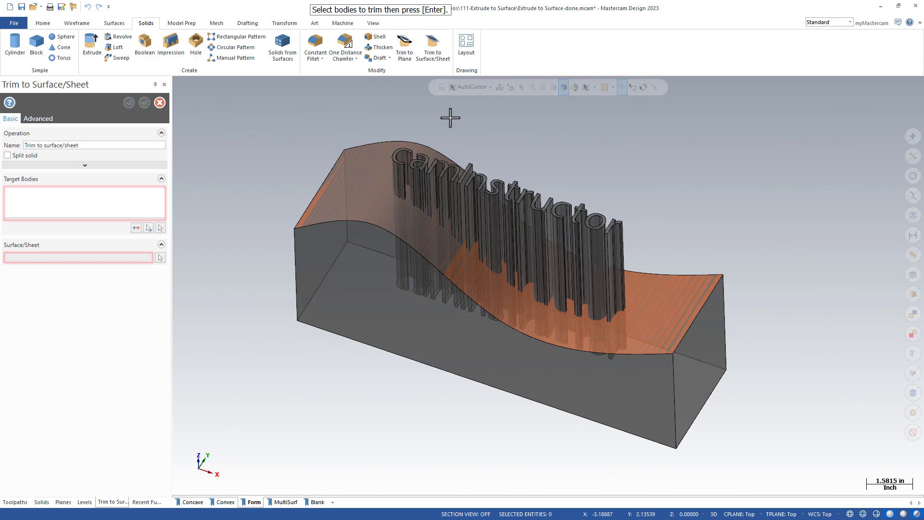
key(ctrl+a)
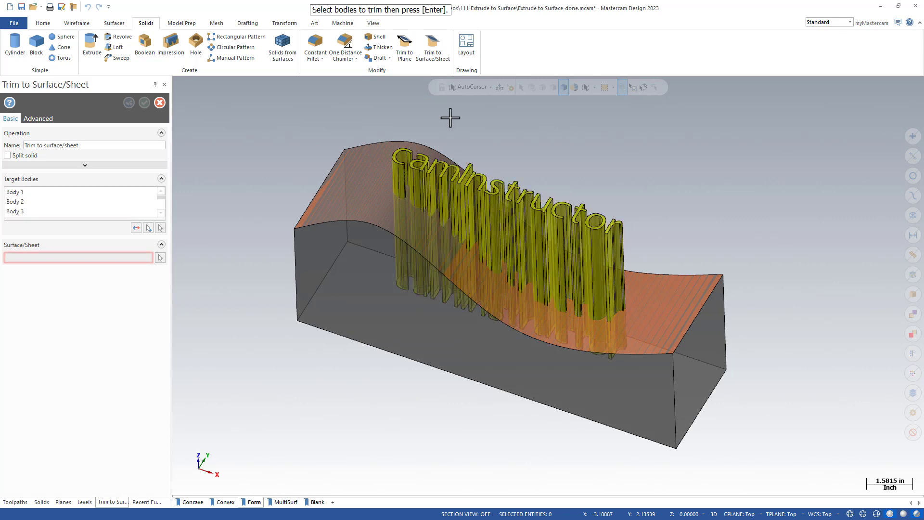
key(Return)
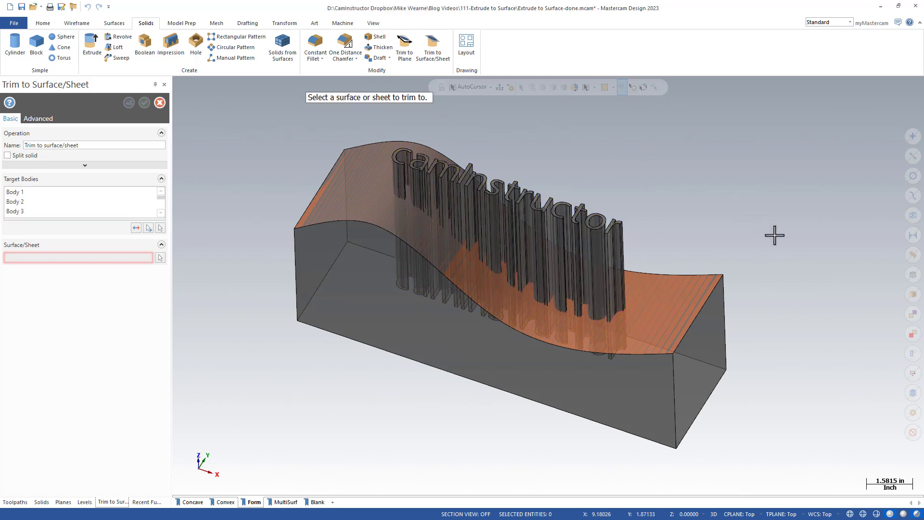
click(677, 284)
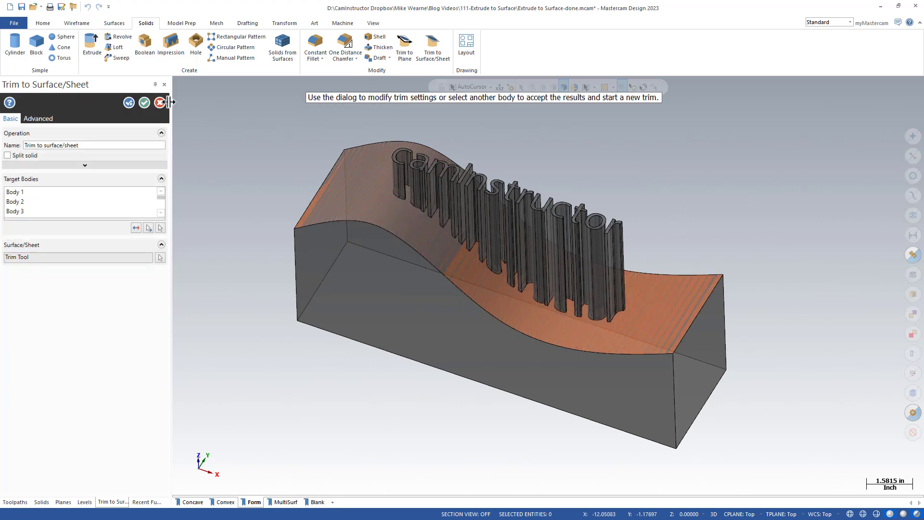
click(143, 102)
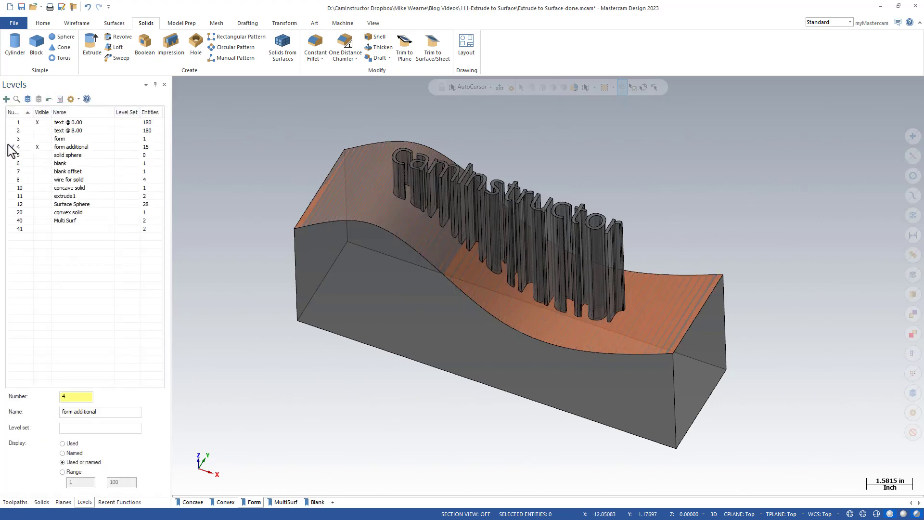
- Make the form level active and Boolean-remove all the trimmed letter bodies from the wavy form solid
click(11, 139)
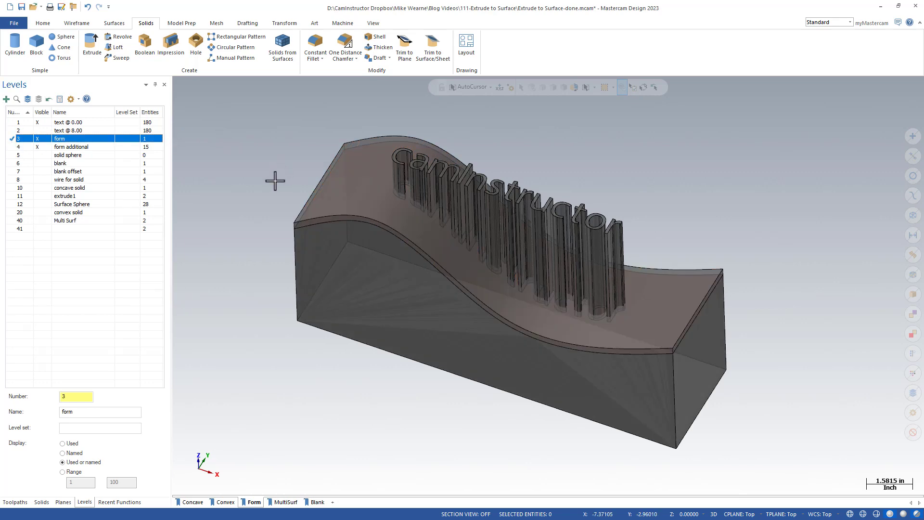
click(145, 44)
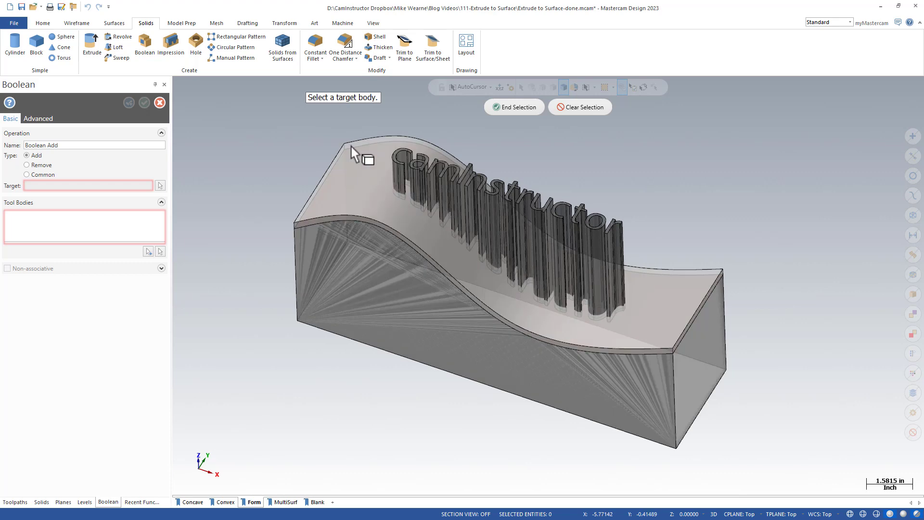
click(352, 147)
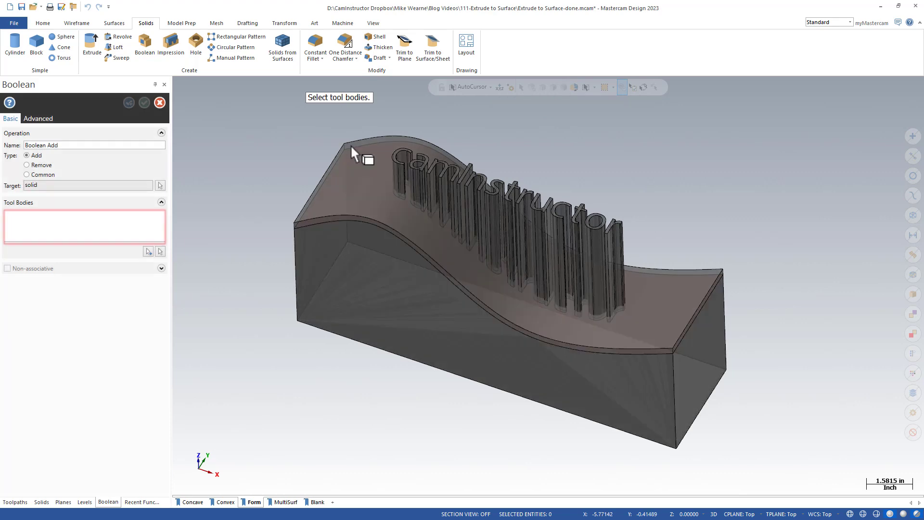
click(148, 251)
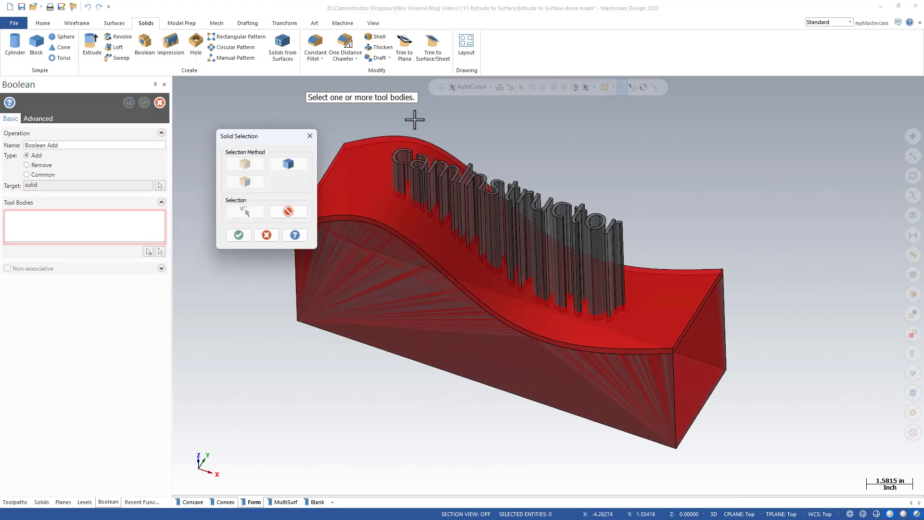
key(ctrl+a)
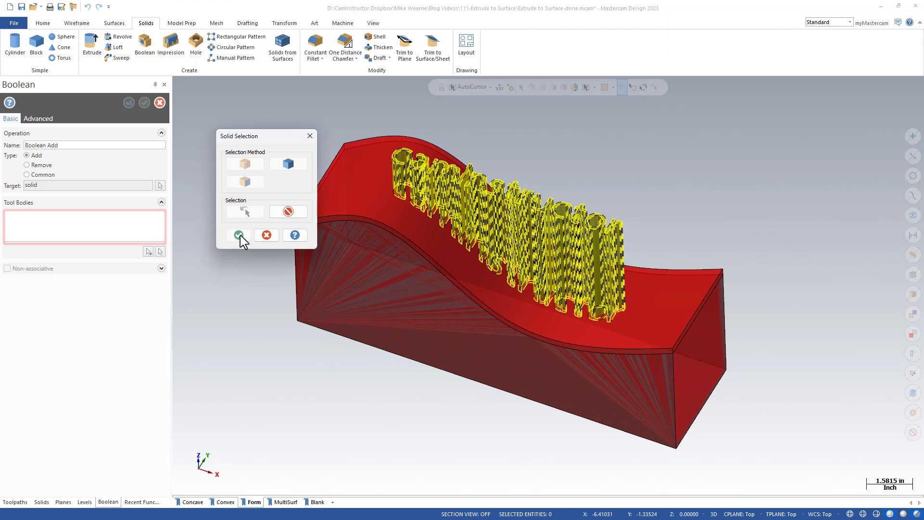
click(239, 235)
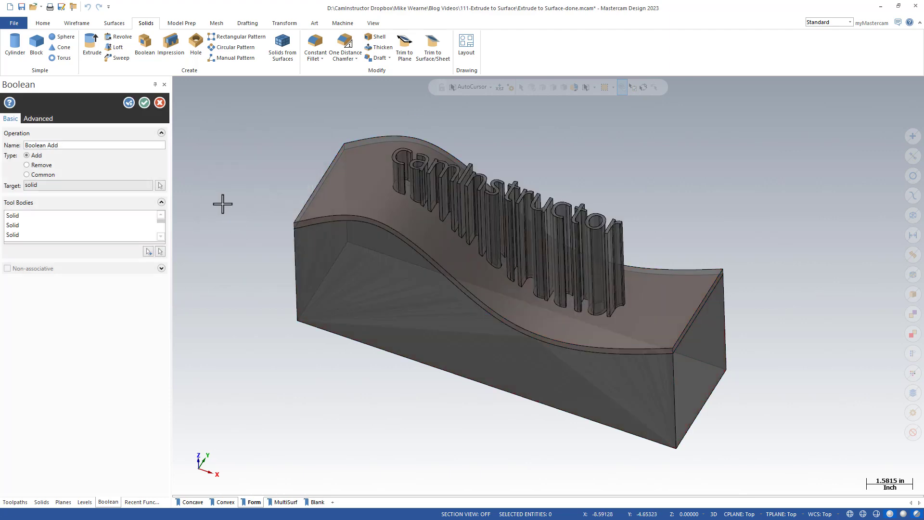
click(47, 164)
click(144, 103)
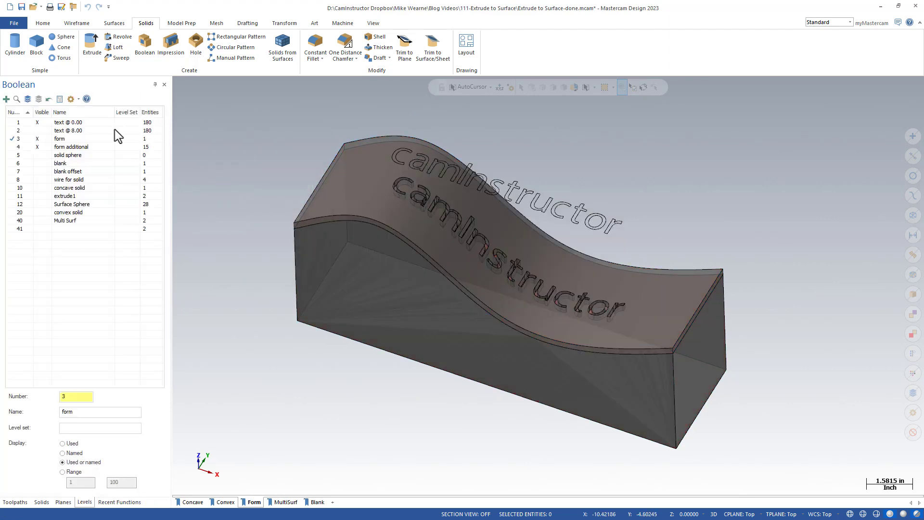
- Hide the form additional level and turn off translucent display to show the engraved wavy solid
click(38, 146)
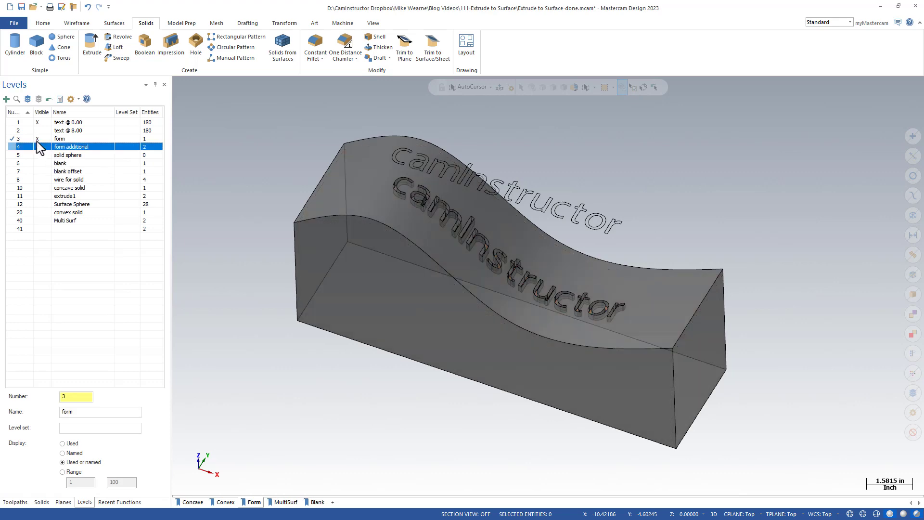
click(44, 139)
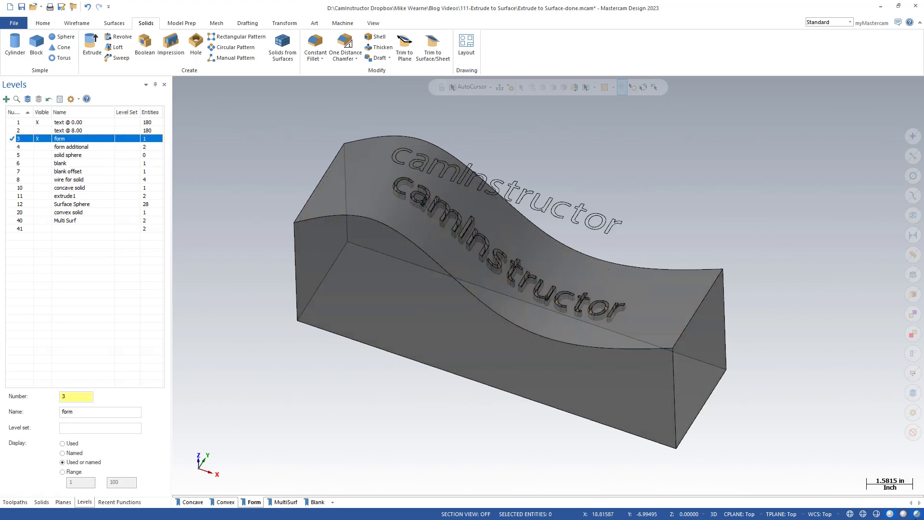
click(916, 514)
mouse_move(676, 167)
middle_down()
mouse_move(666, 169)
mouse_move(685, 170)
middle_up()
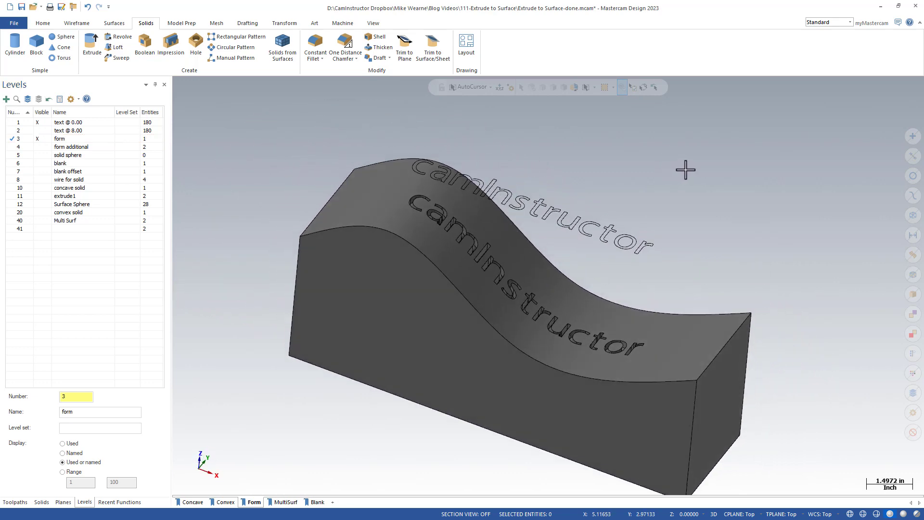
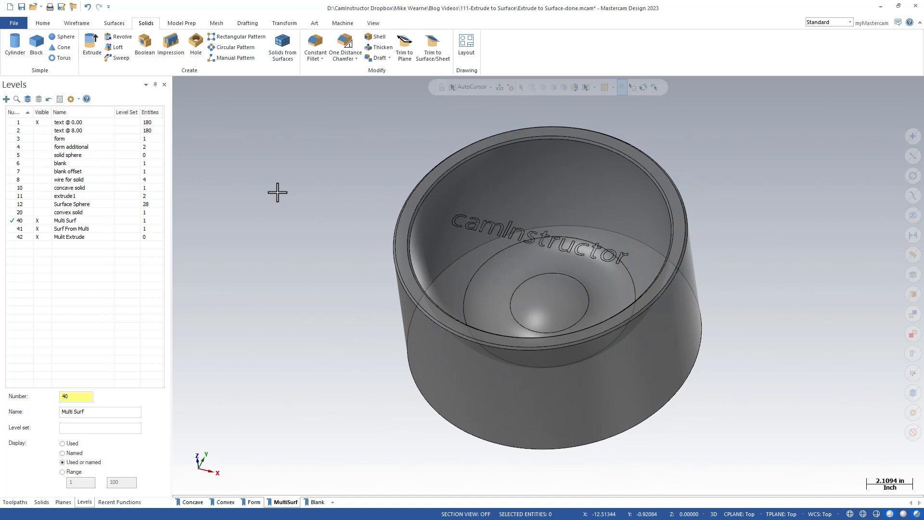
- On level Surf From Multi, create surfaces from the bowl solid's interior faces, keeping the original solid
click(11, 229)
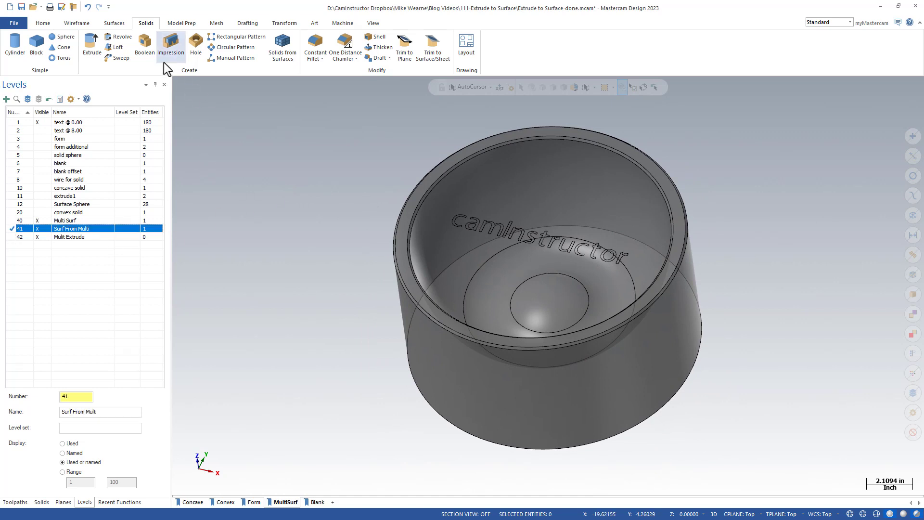
click(117, 24)
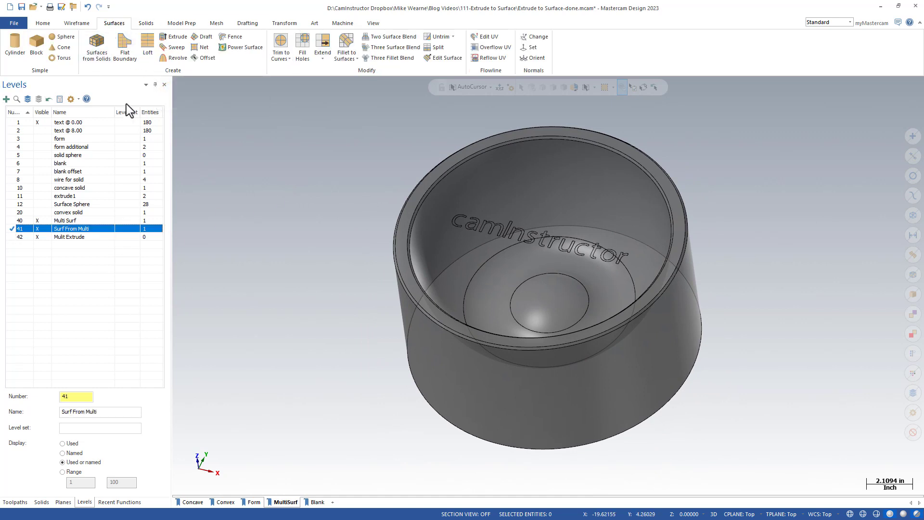
click(97, 39)
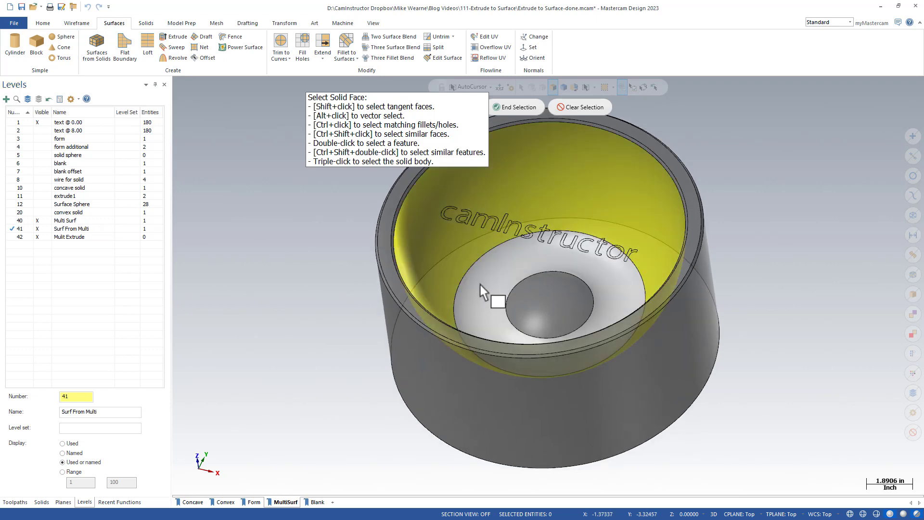
triple_click(484, 291)
click(516, 107)
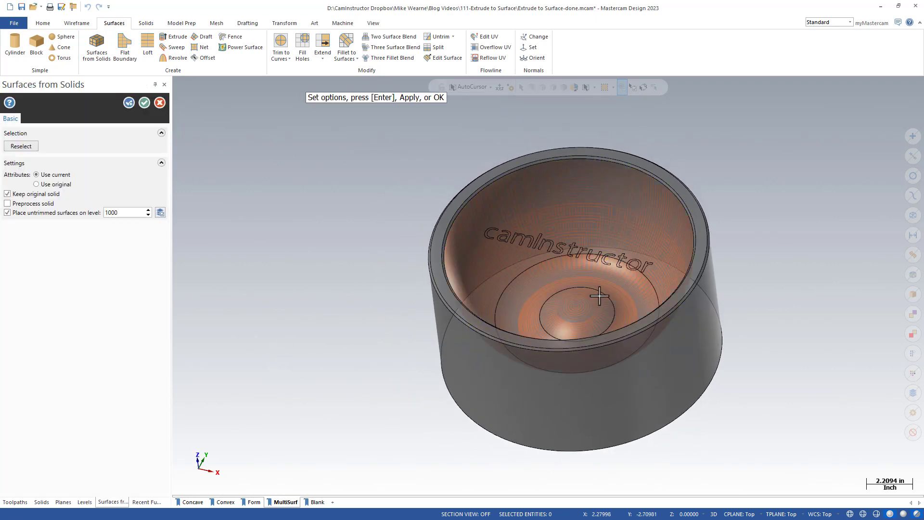
click(144, 103)
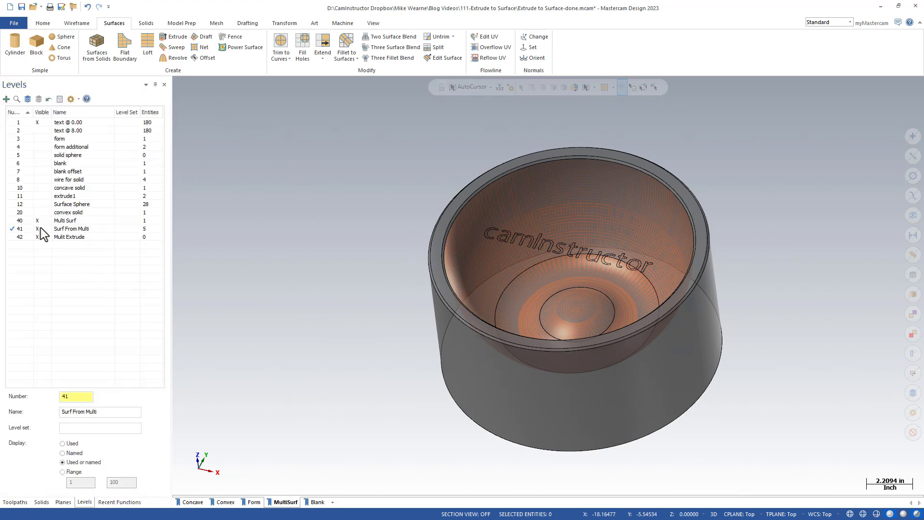
- Hide the Multi Surf and Mulit Extrude levels, and choose the bowl's wall, ring and centre surfaces for a Surface Offset with the Move method
click(37, 220)
click(36, 237)
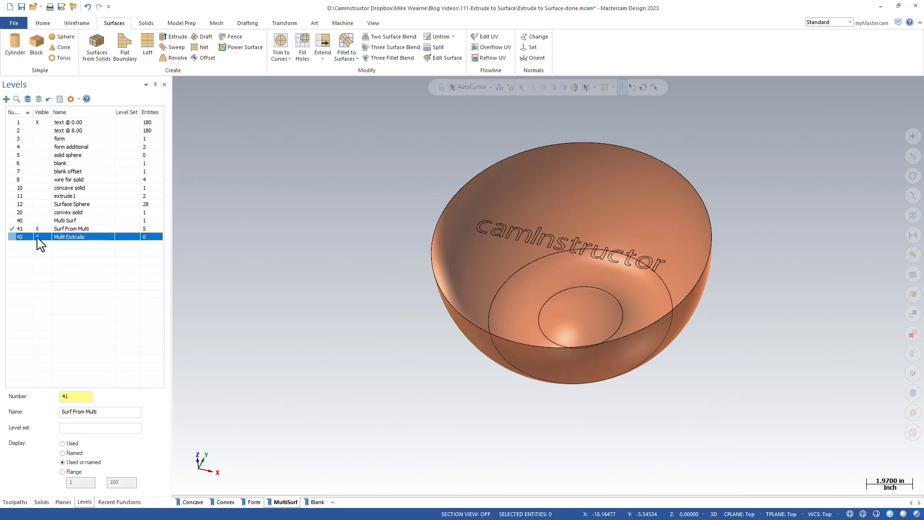
scroll(388, 177, up, 2)
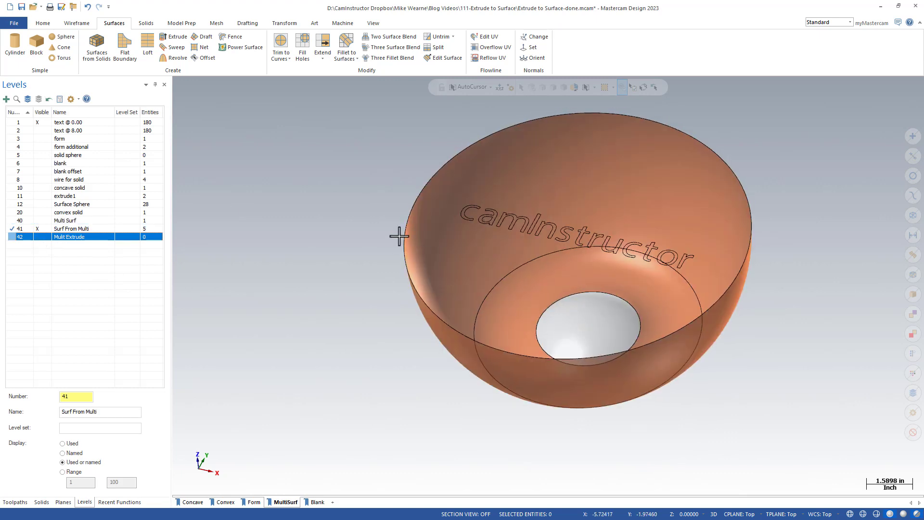
click(204, 60)
click(481, 279)
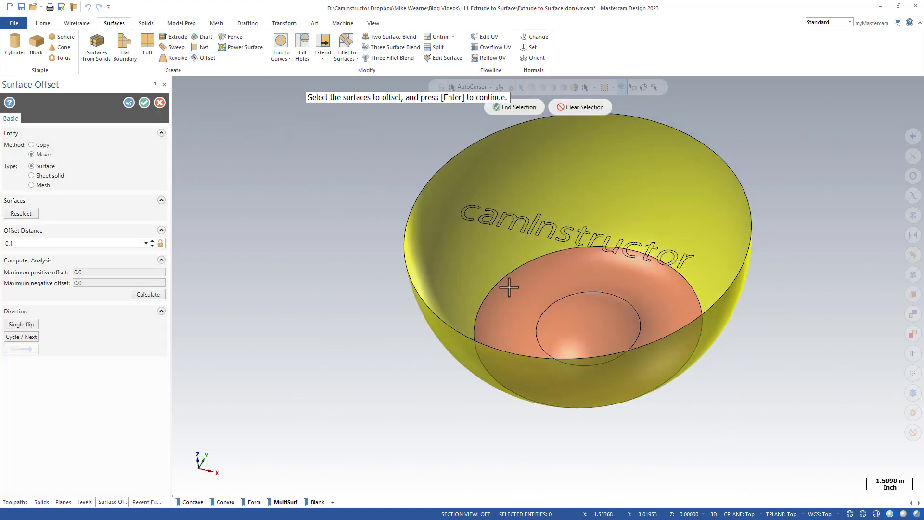
click(507, 284)
click(576, 320)
click(518, 108)
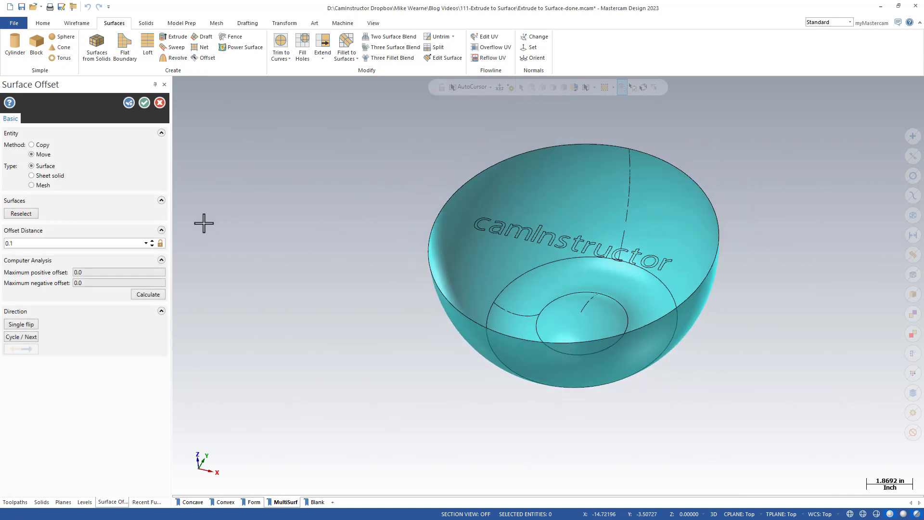
- Preview the bowl surfaces at offset distances between 0.3 and -0.3 to compare the offset directions
click(152, 240)
click(152, 241)
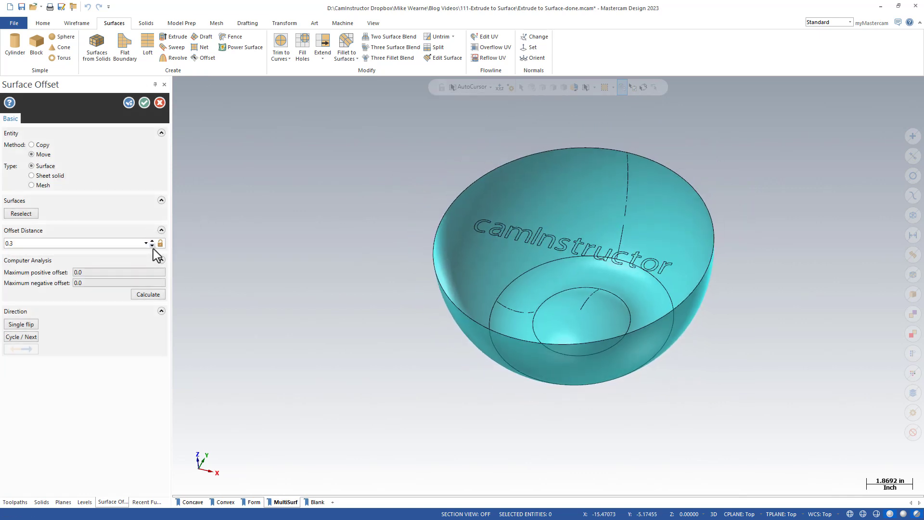
click(152, 245)
click(152, 246)
click(152, 245)
click(152, 245)
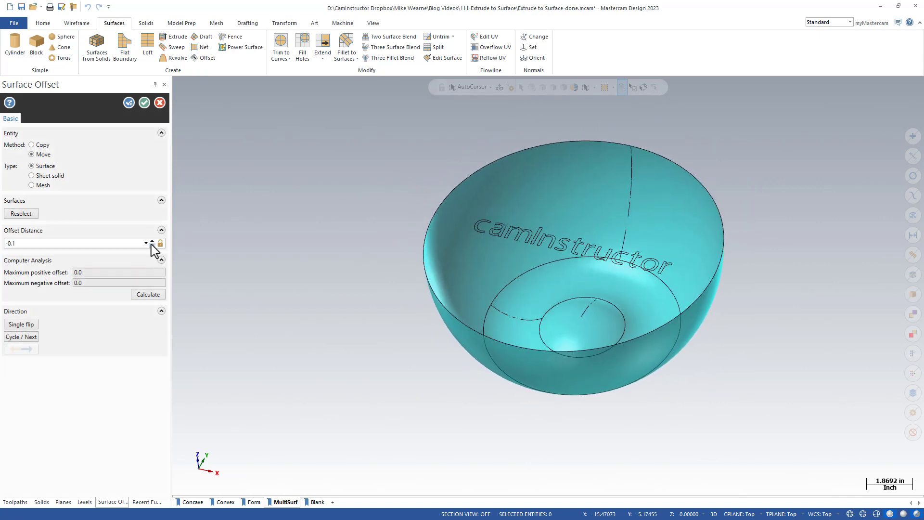
click(152, 245)
click(152, 245)
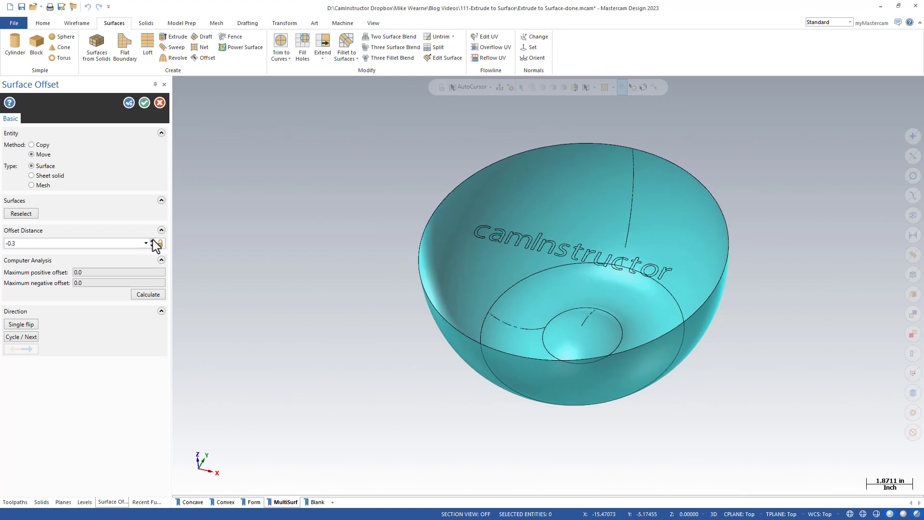
click(152, 240)
click(152, 241)
click(152, 241)
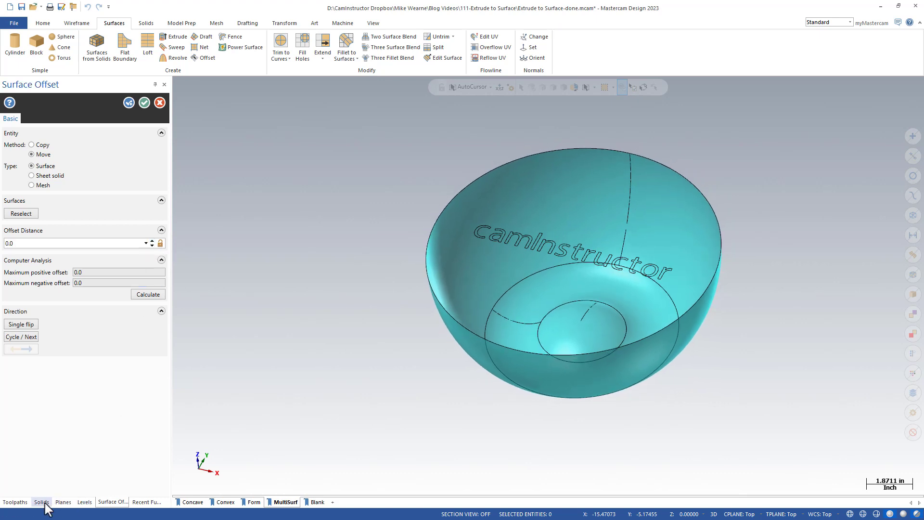
- Show the Multi Surf level for reference and offset the bowl surfaces by -0.125
click(84, 502)
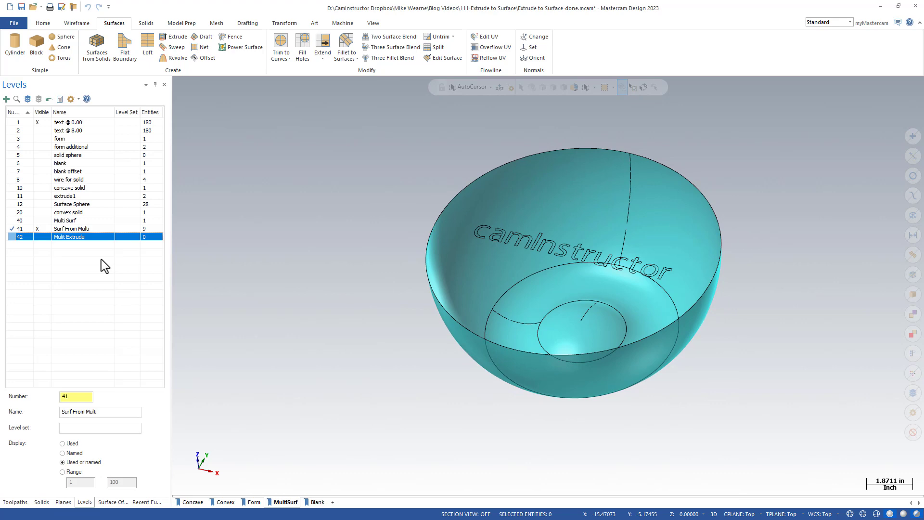
click(38, 219)
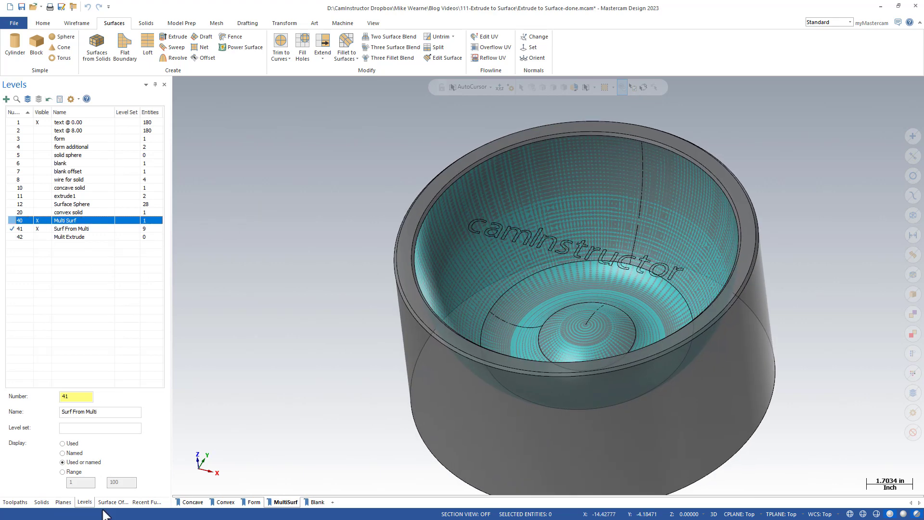
click(111, 502)
click(152, 240)
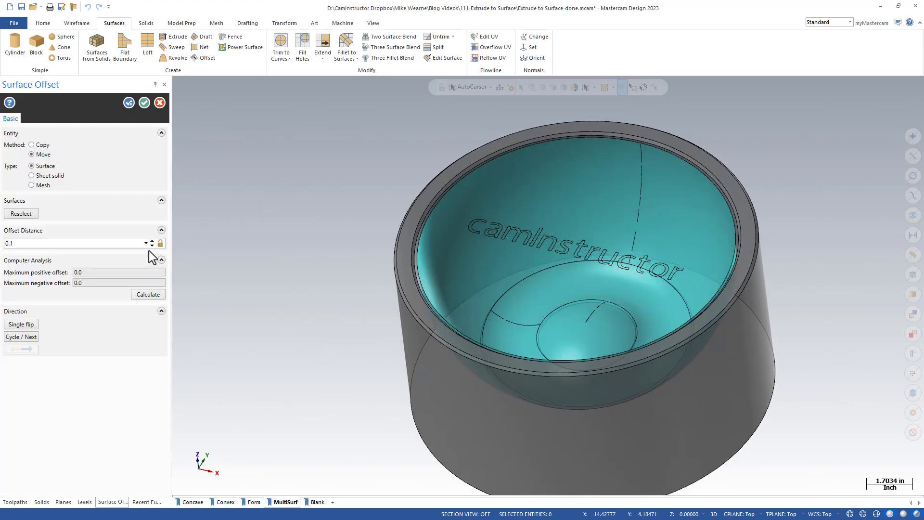
click(152, 245)
click(152, 245)
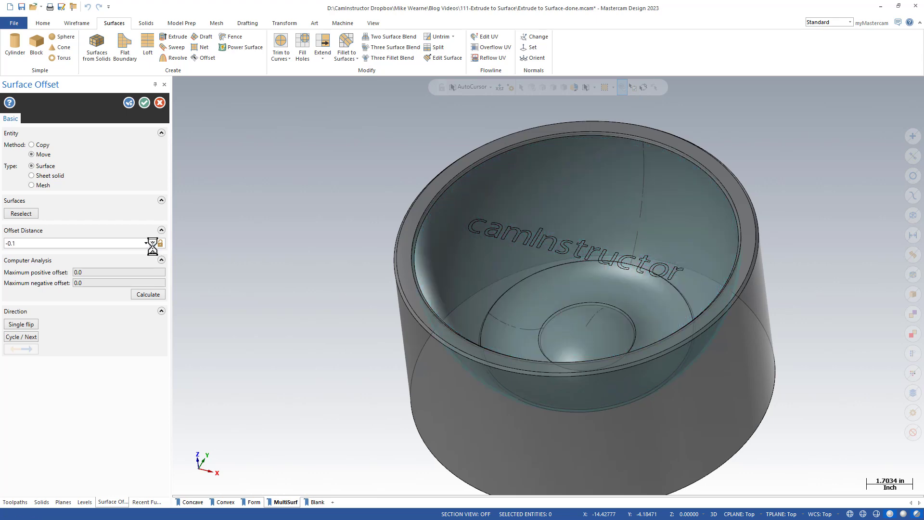
click(152, 245)
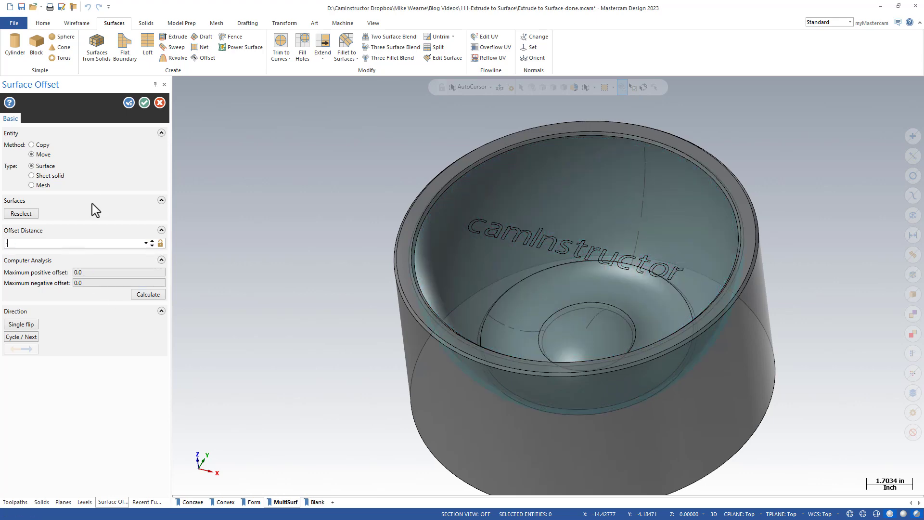
text(0.125)
key(Return)
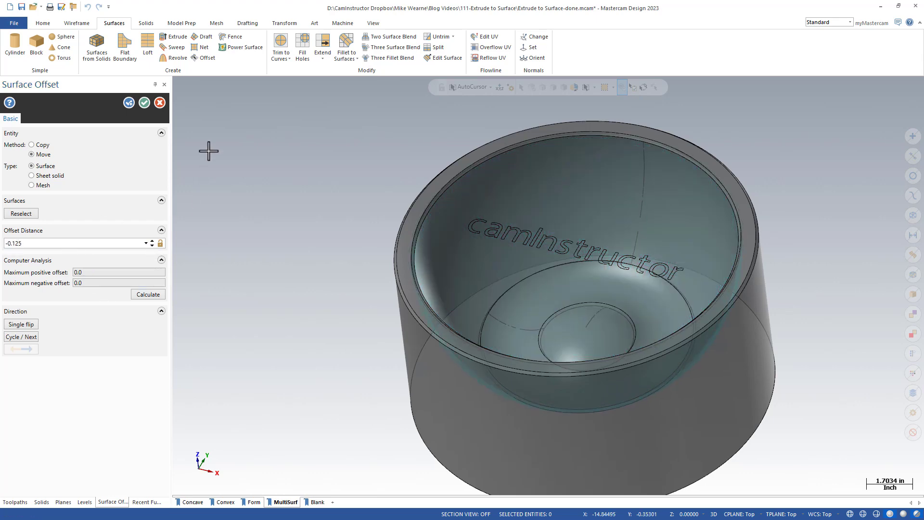
click(144, 103)
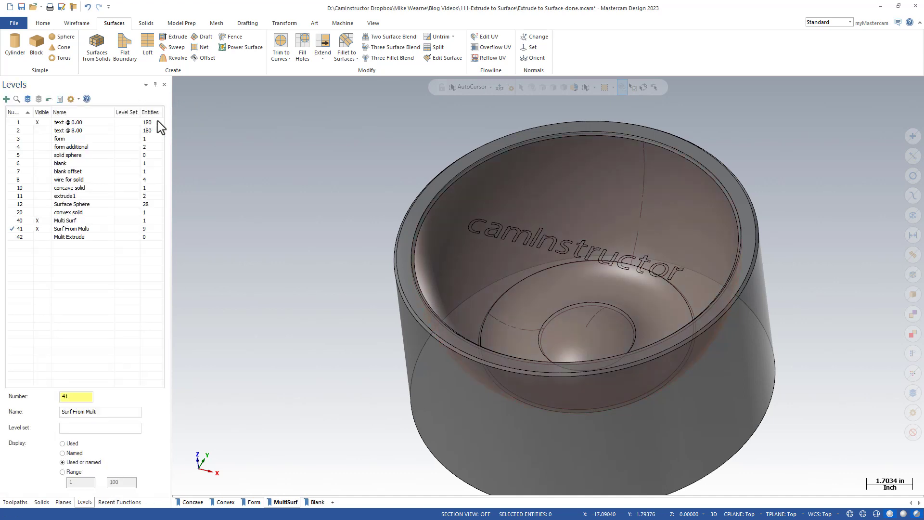
- Extrude the camInstructor text downward 6.425 as new bodies on level Mulit Extrude, and hide the Multi Surf level
click(36, 235)
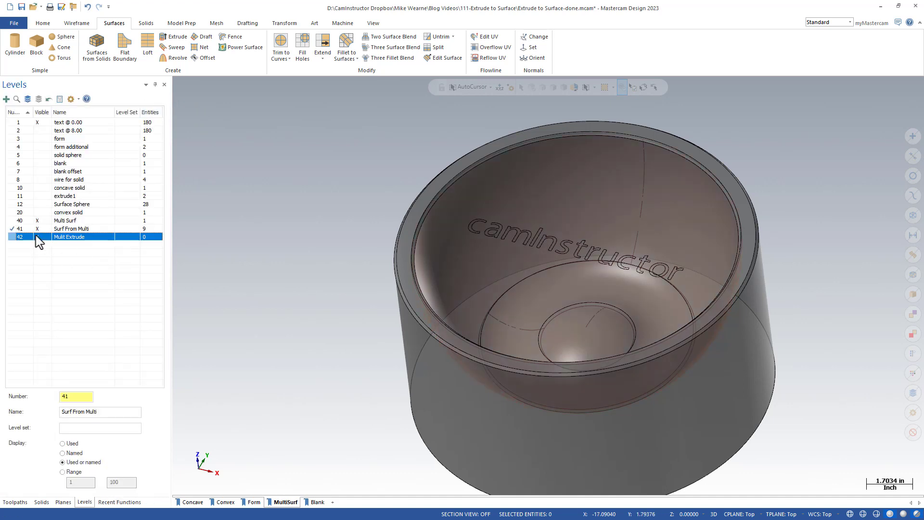
click(11, 237)
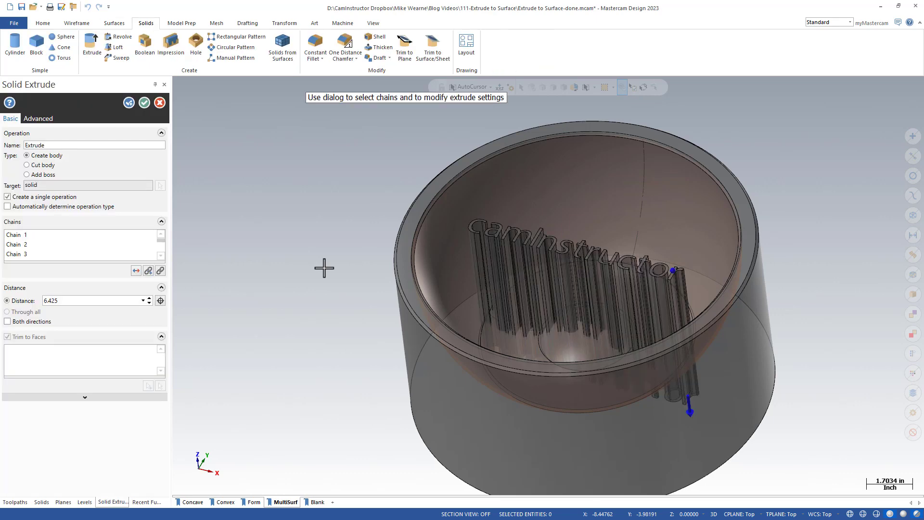
middle_drag(323, 268, 231, 248)
click(144, 103)
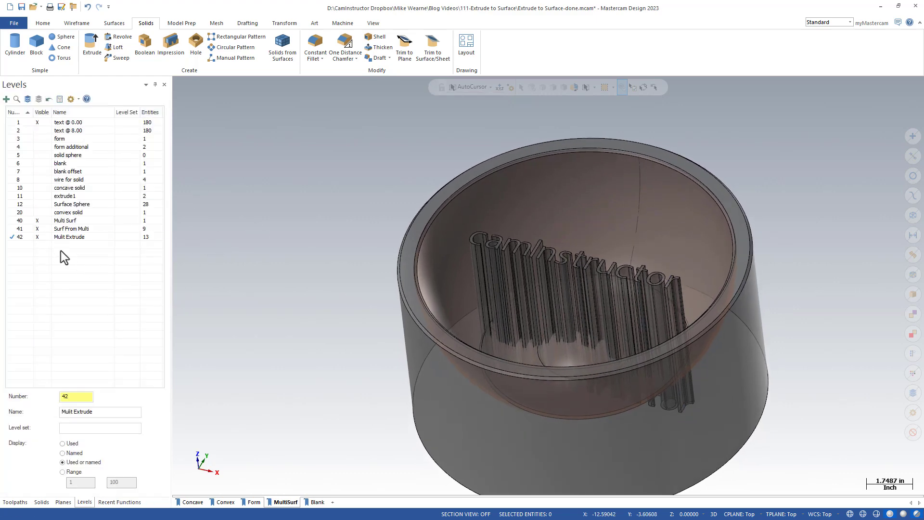
click(38, 221)
middle_drag(305, 181, 279, 180)
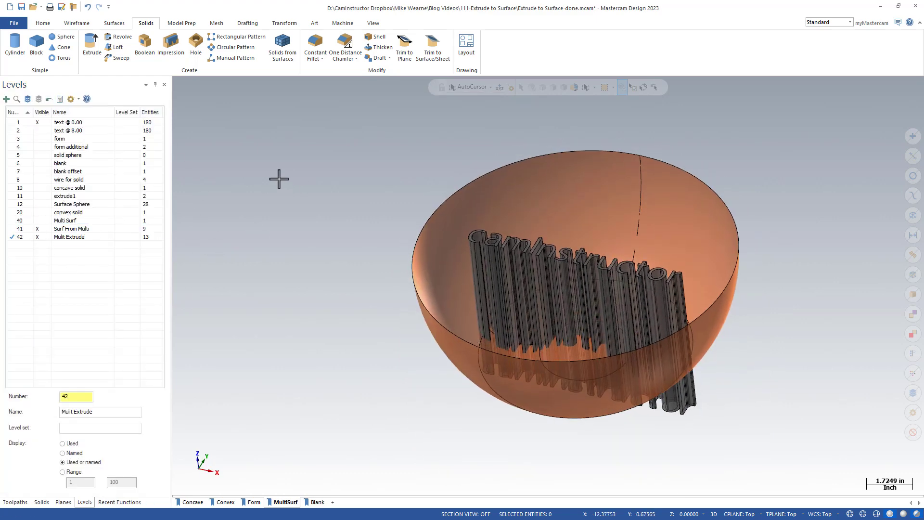
- Try to trim the first two letter bodies of the camInstructor text to the bowl's wall surface with Trim to Surface/Sheet
click(433, 45)
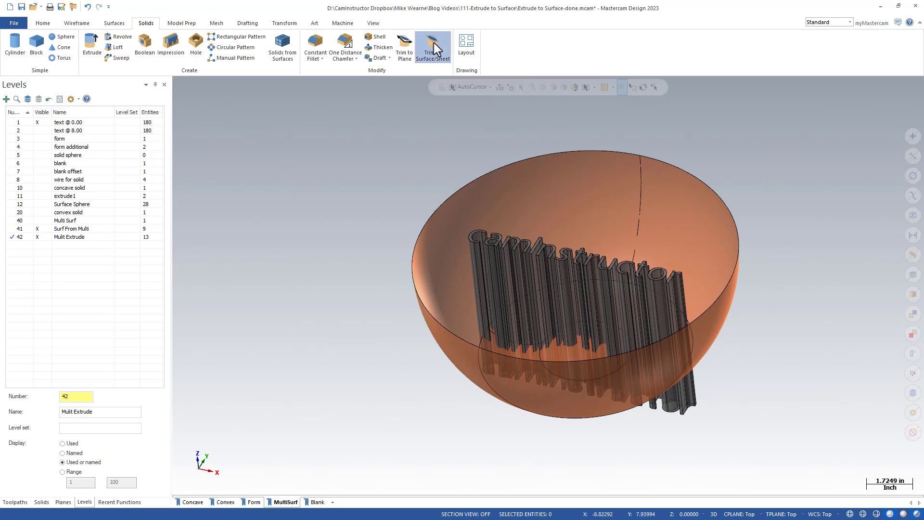
middle_drag(365, 220, 339, 123)
scroll(388, 161, up, 1)
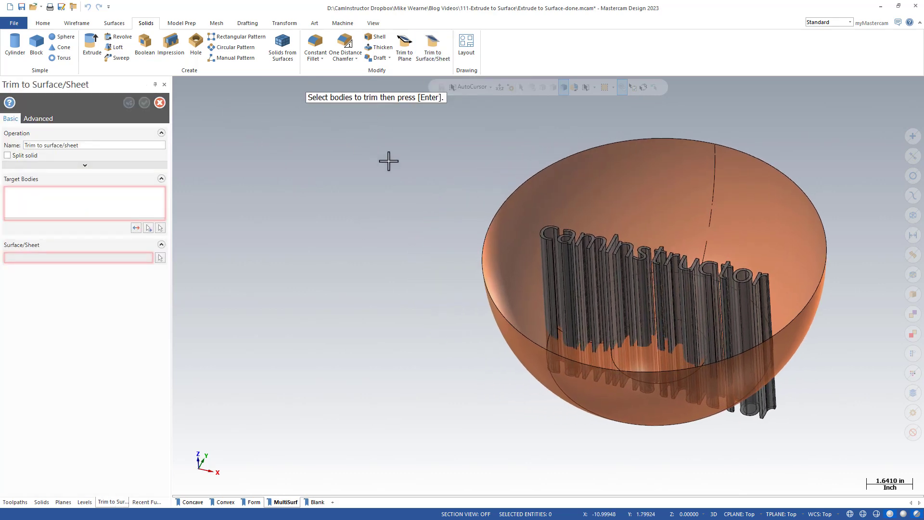
click(558, 254)
click(575, 313)
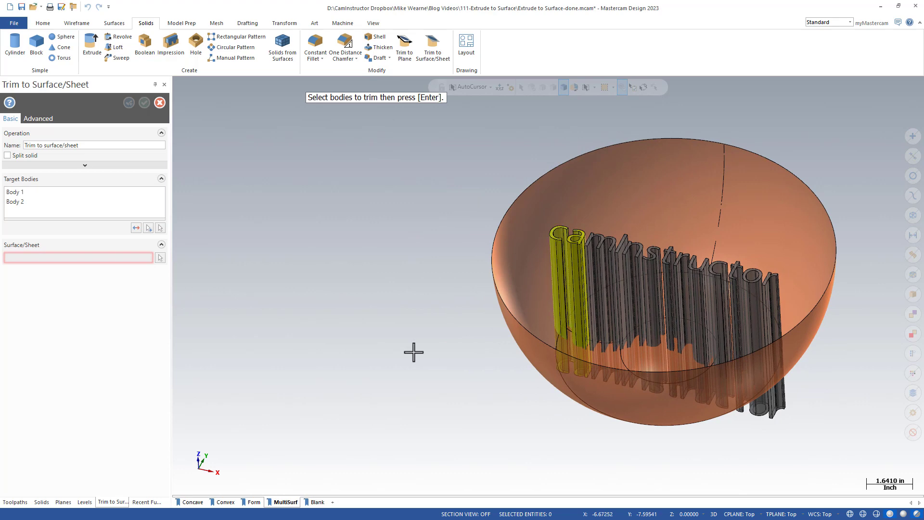
scroll(344, 327, up, 2)
key(Return)
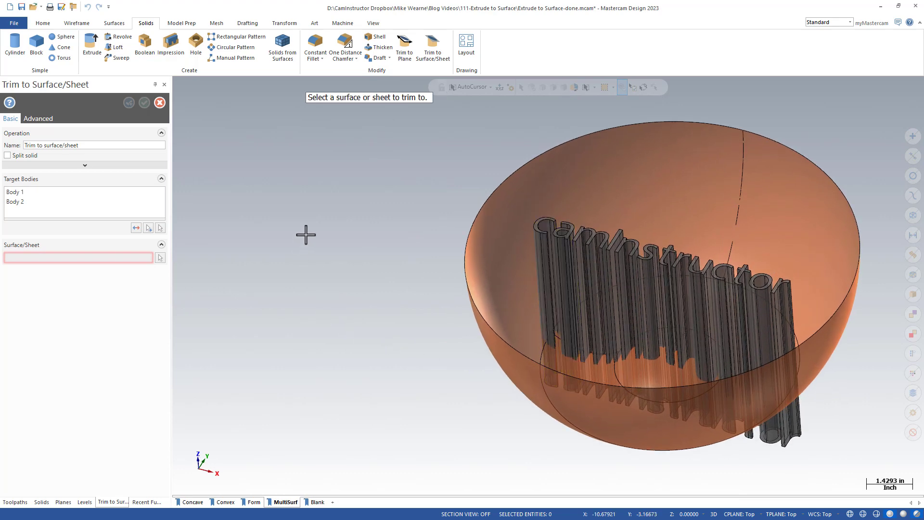
click(503, 257)
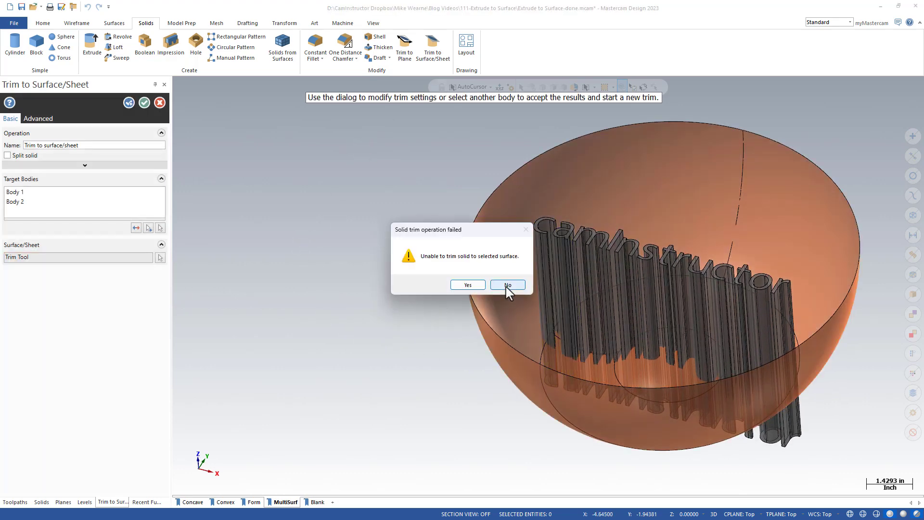
drag(477, 234, 457, 190)
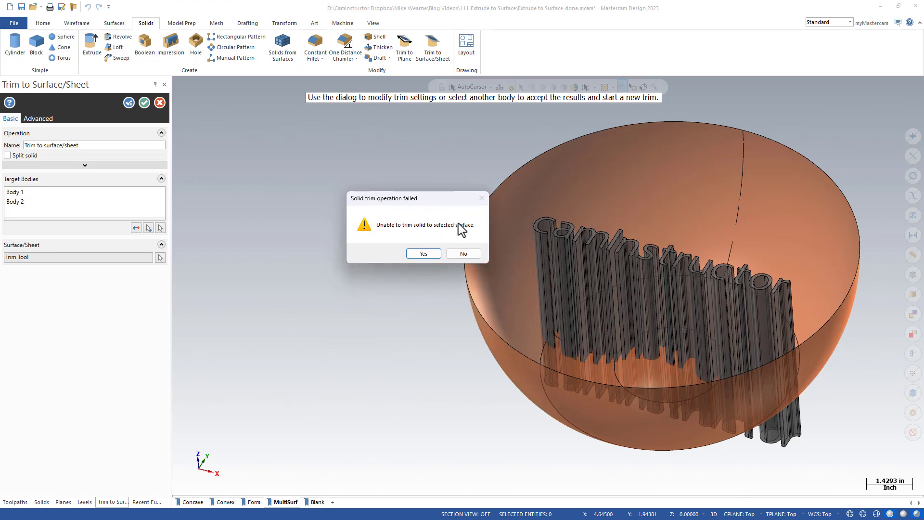
click(429, 253)
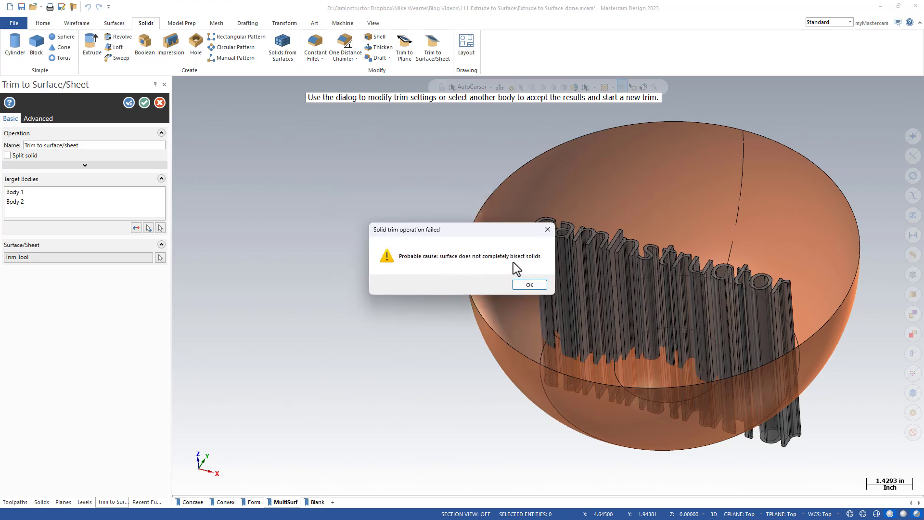
click(528, 284)
click(533, 284)
- Examine from above where the first letters cross the boundary between the bowl's wall and ring surfaces, and leave the trim command
middle_drag(532, 282, 390, 235)
scroll(448, 212, up, 2)
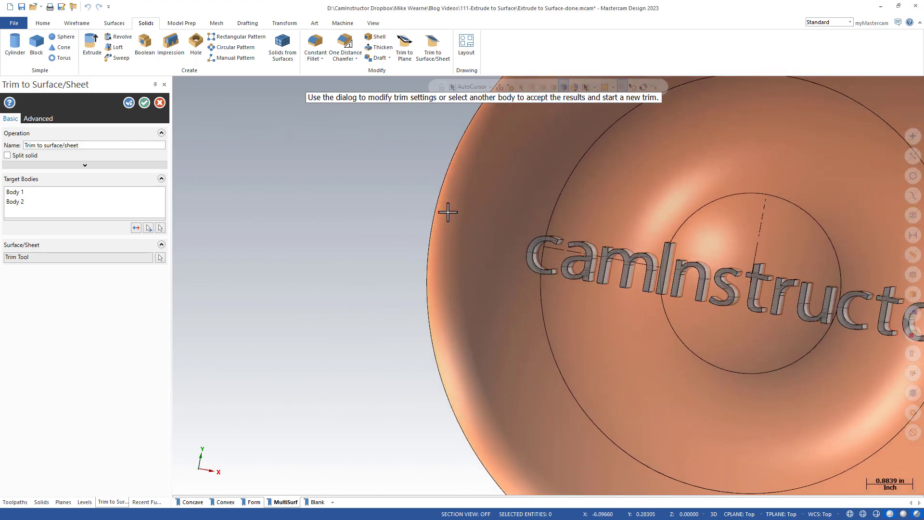
scroll(447, 212, up, 1)
middle_drag(448, 212, 547, 234)
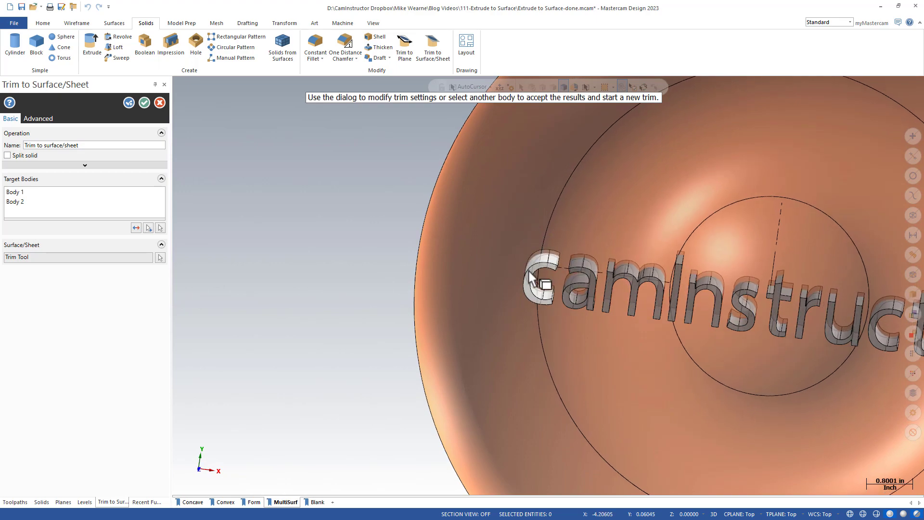
middle_drag(533, 258, 384, 228)
scroll(384, 229, down, 3)
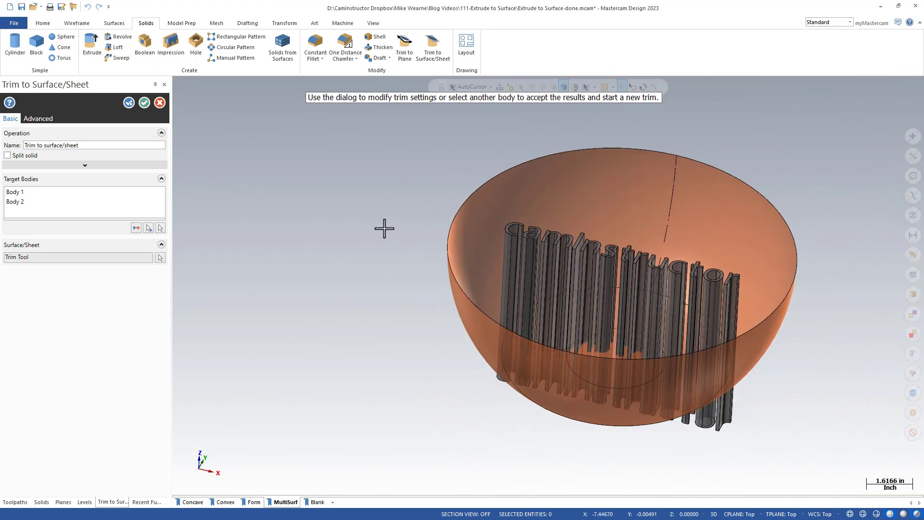
scroll(383, 228, up, 2)
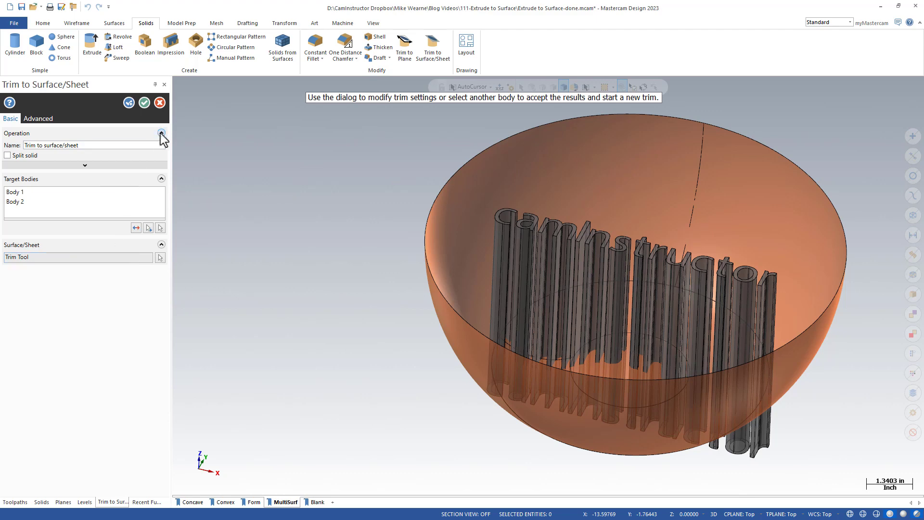
click(160, 103)
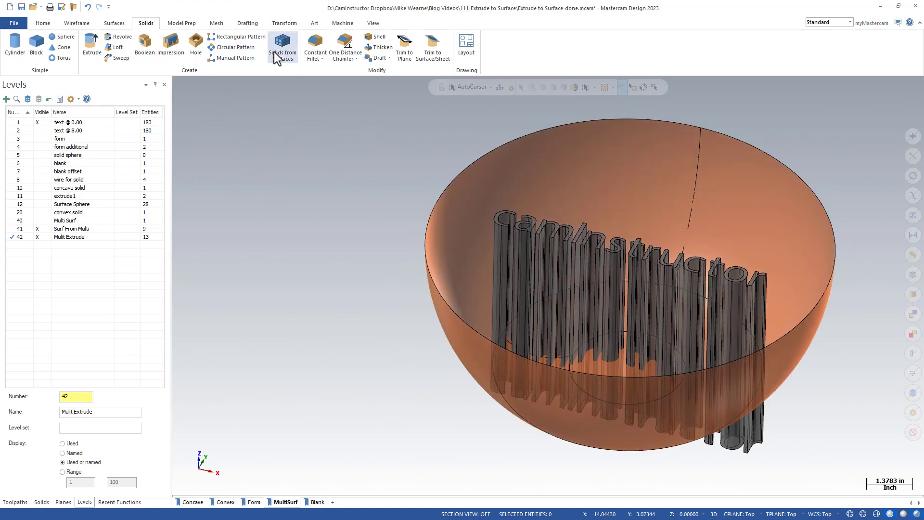
- Stitch all the bowl surfaces into one sheet body with Solids from Surfaces, deleting the originals at a tolerance of 0.005
click(282, 46)
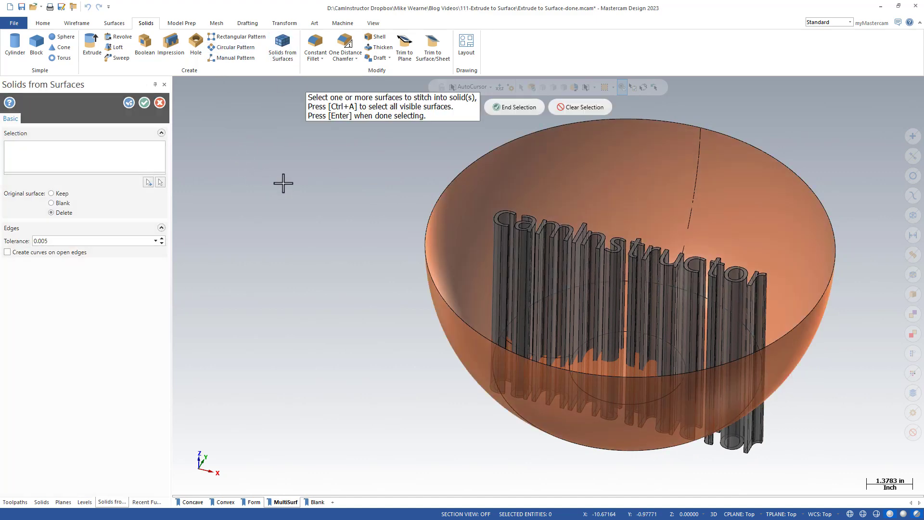
middle_drag(604, 181, 567, 406)
scroll(567, 406, up, 3)
scroll(299, 284, down, 3)
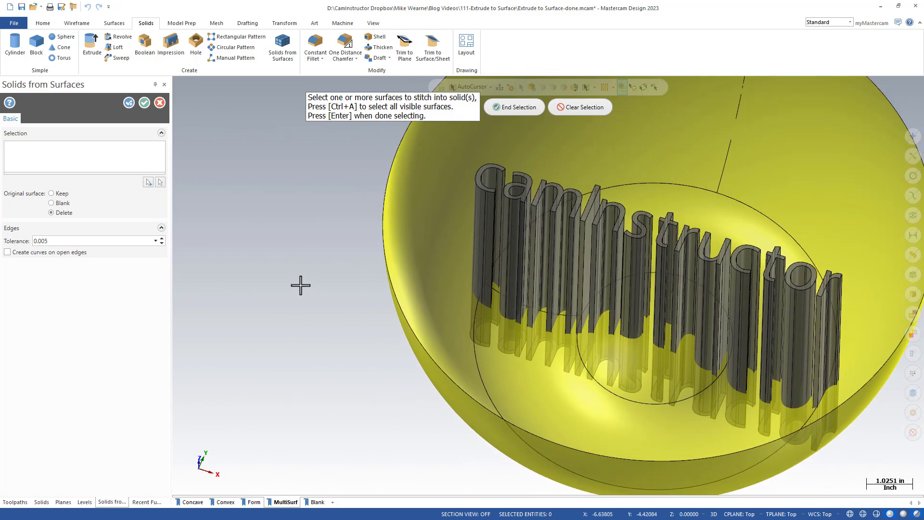
click(510, 108)
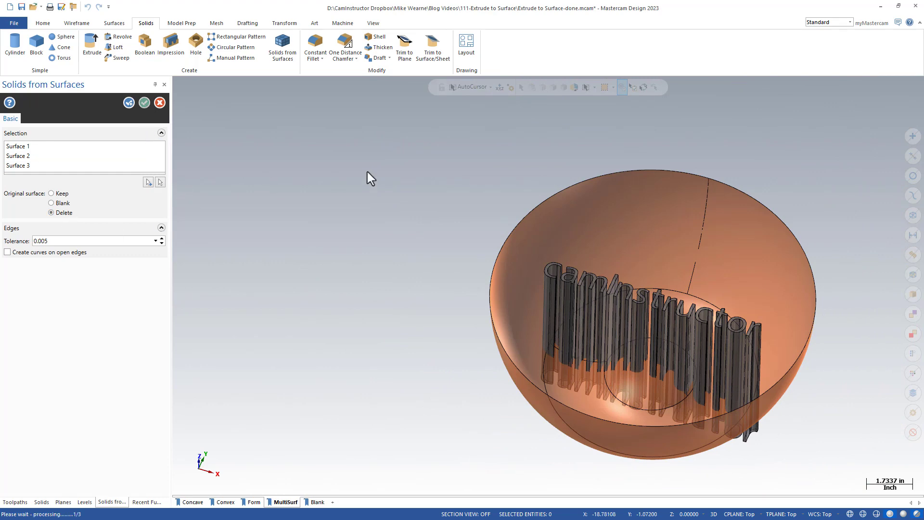
key(Escape)
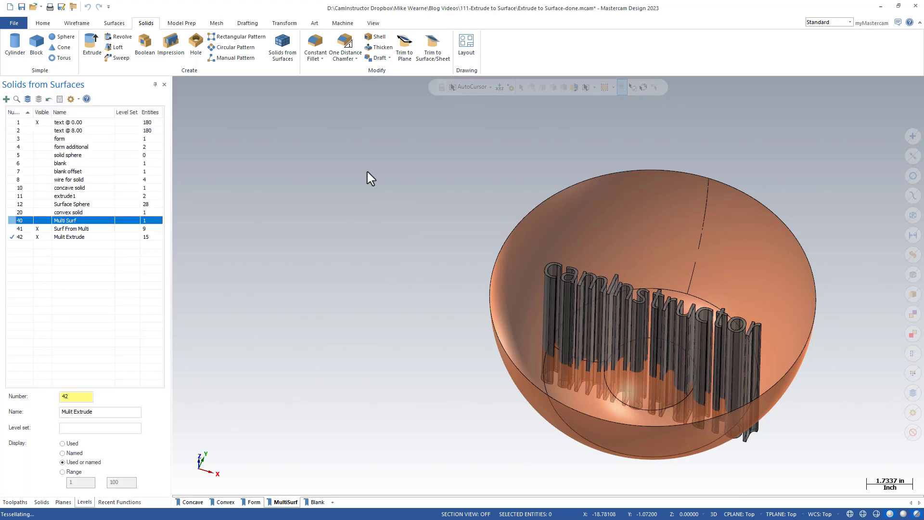
- Clear all face colors from the stitched bowl sheet body
middle_drag(367, 171, 556, 206)
scroll(556, 206, up, 1)
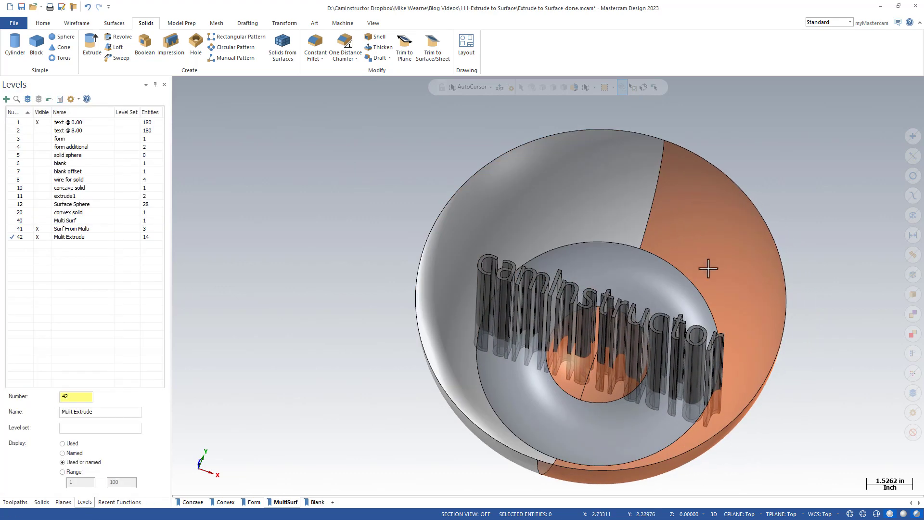
mouse_move(708, 268)
middle_down()
mouse_move(693, 245)
mouse_move(635, 216)
mouse_move(620, 193)
middle_up()
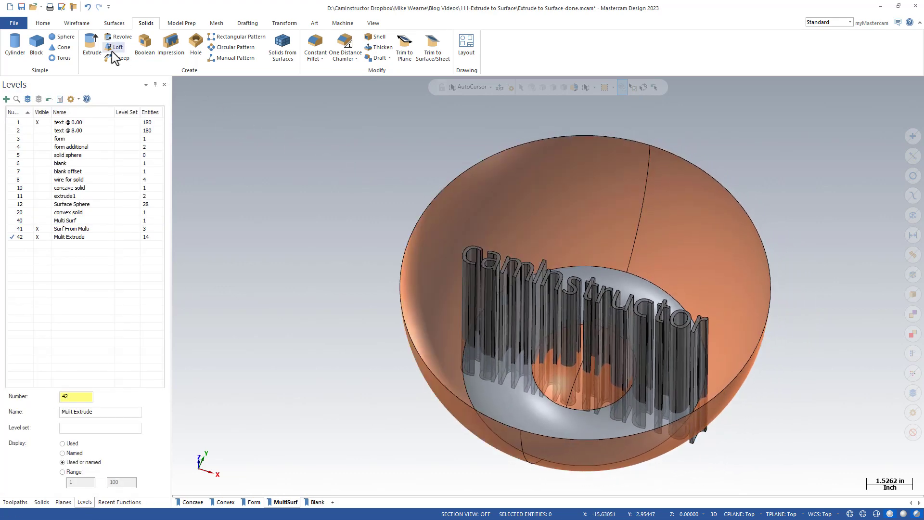
click(181, 24)
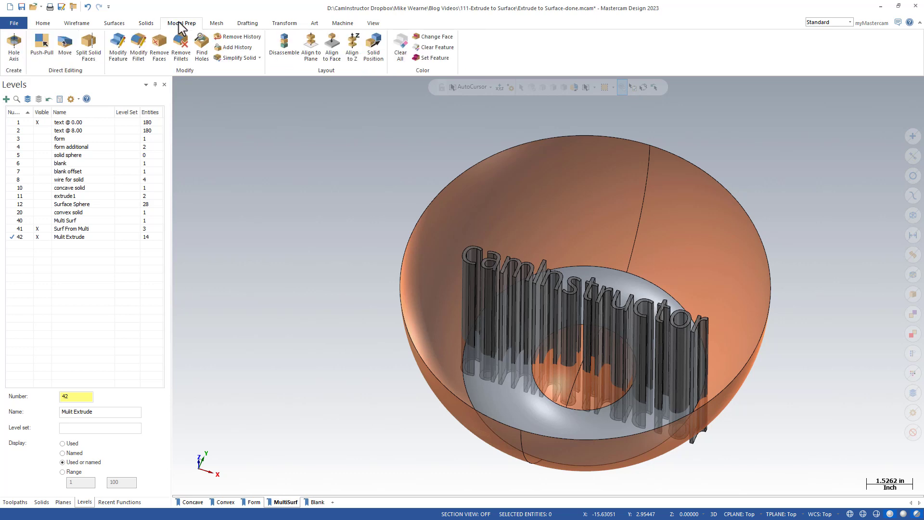
click(398, 49)
click(505, 181)
click(513, 107)
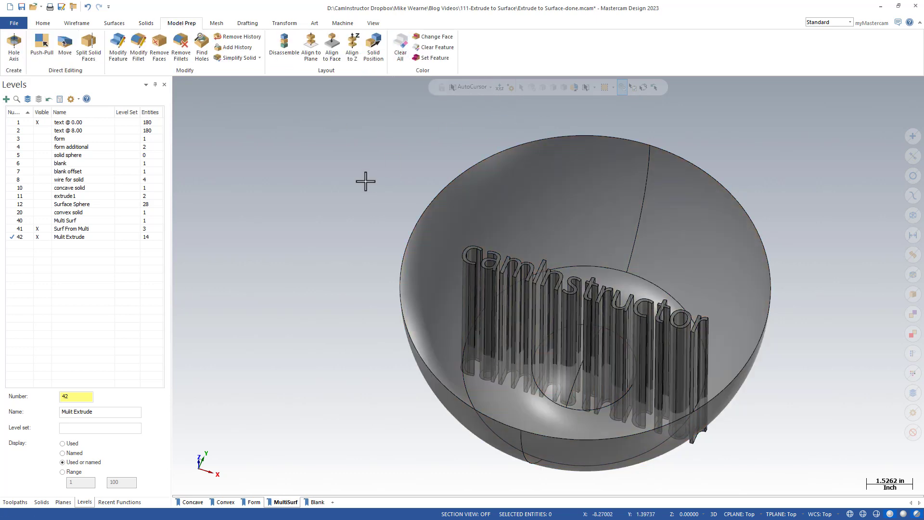
- Analyze the stitched bowl body to check its body type, and close the properties
middle_drag(364, 179, 695, 267)
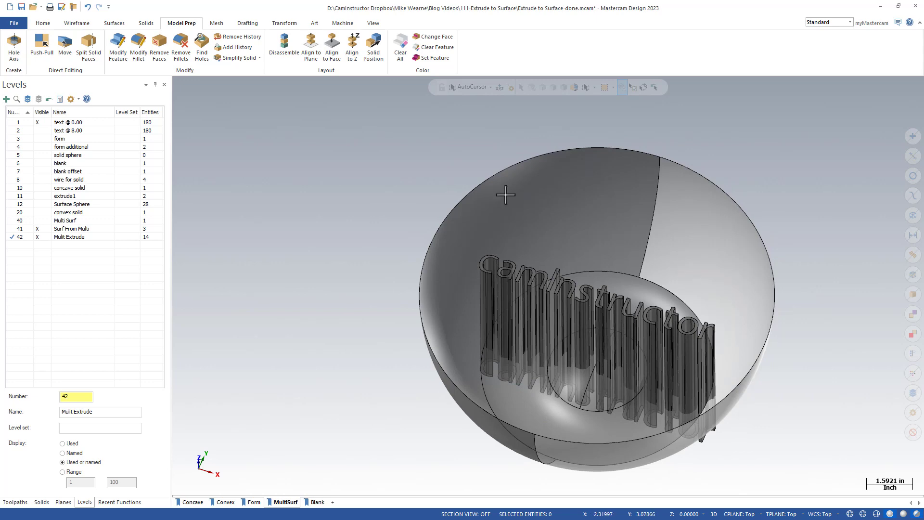
click(558, 197)
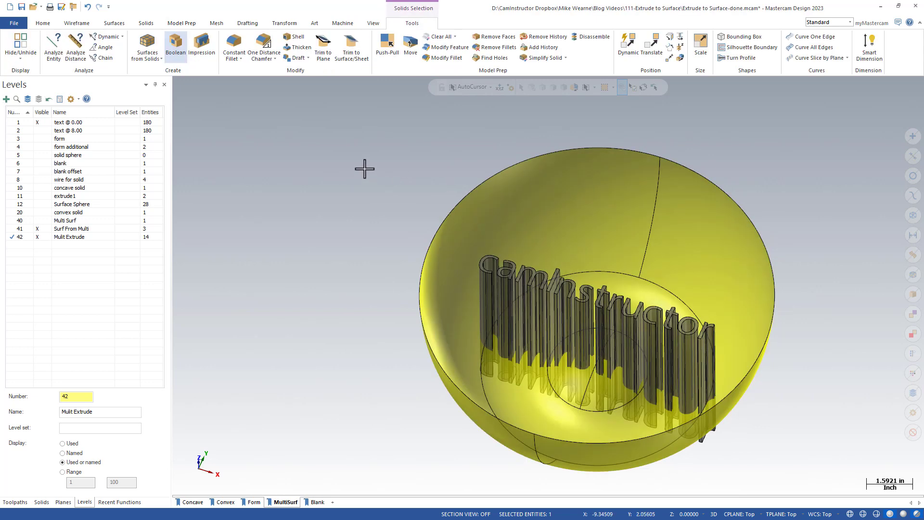
key(F4)
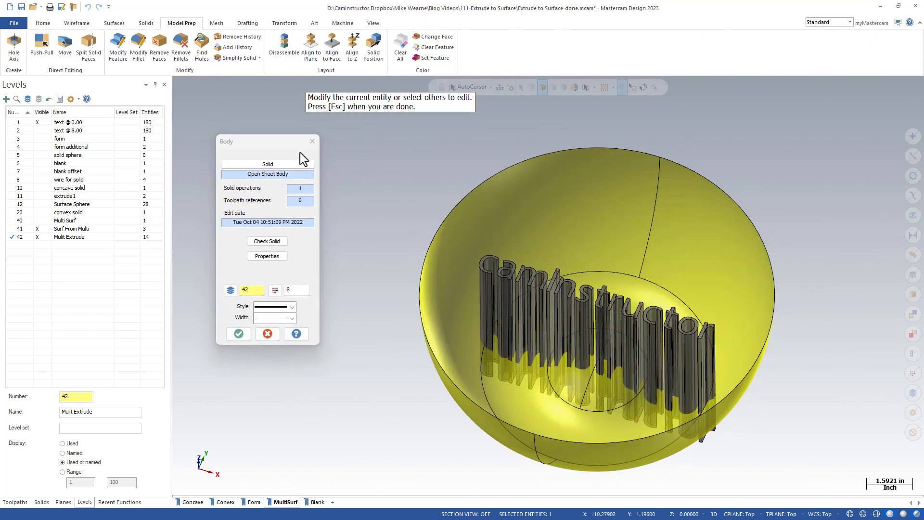
click(258, 175)
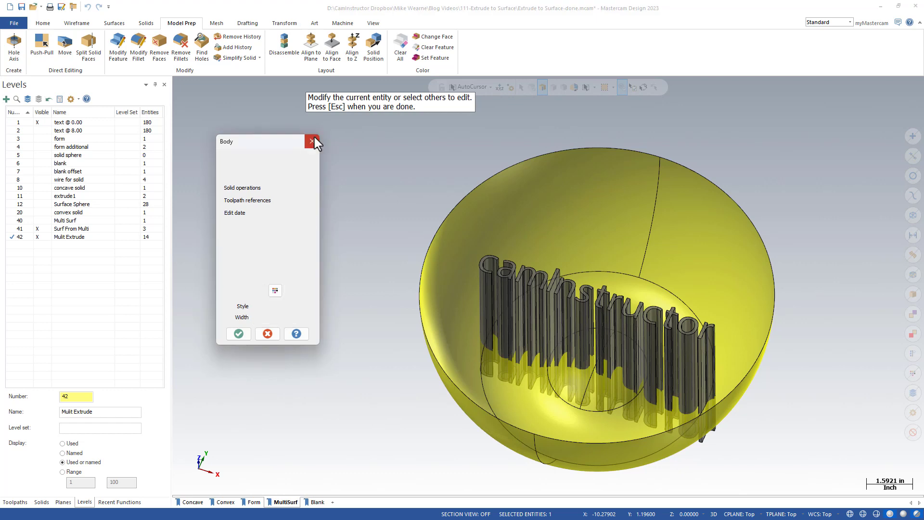
click(312, 141)
- Trim all the camInstructor letter bodies to the stitched bowl sheet with Trim to Surface/Sheet
click(147, 22)
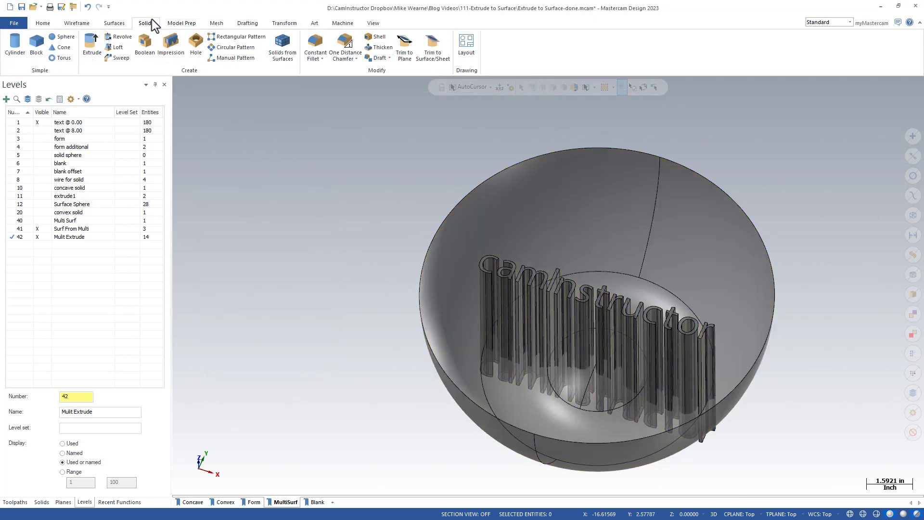
middle_drag(381, 159, 385, 152)
click(435, 56)
scroll(403, 167, up, 2)
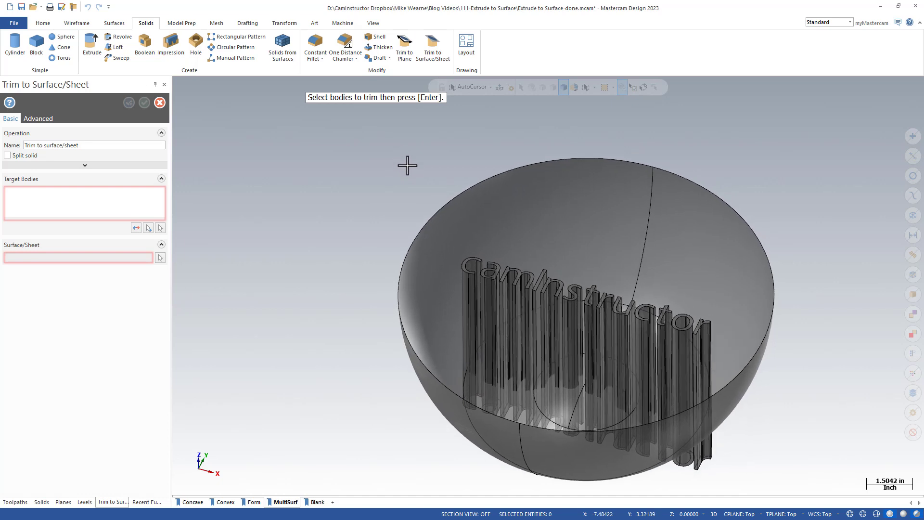
key(ctrl+a)
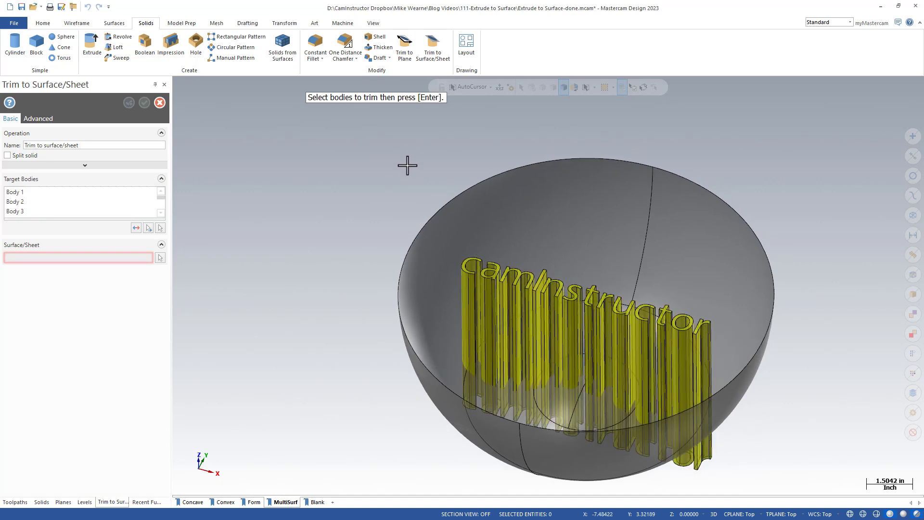
key(Return)
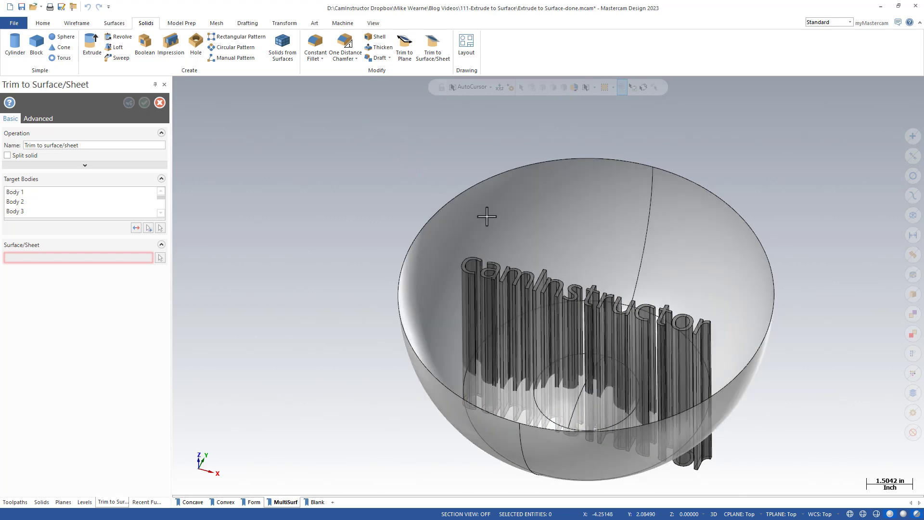
click(521, 197)
key(alt+2)
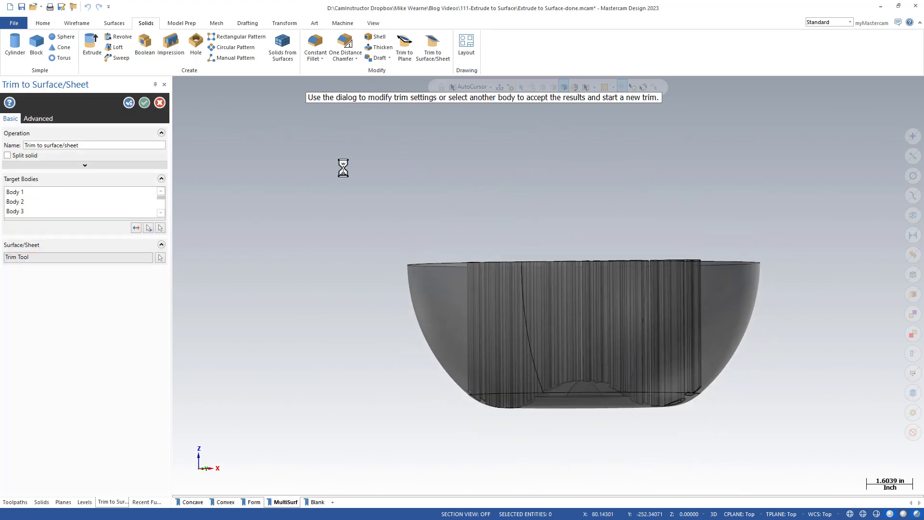
key(Return)
- Make Multi Surf the main level, hide the Surf From Multi level, and keep the Mulit Extrude level visible
key(alt+7)
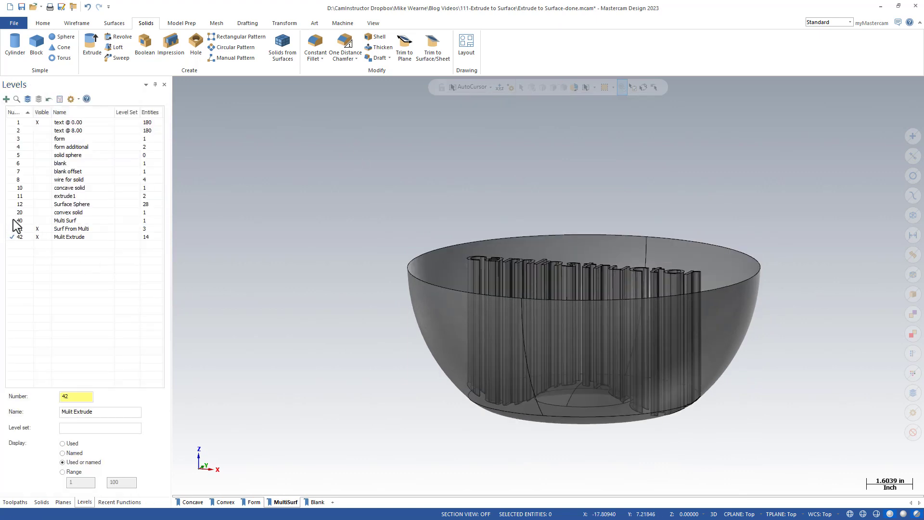
click(39, 238)
click(11, 221)
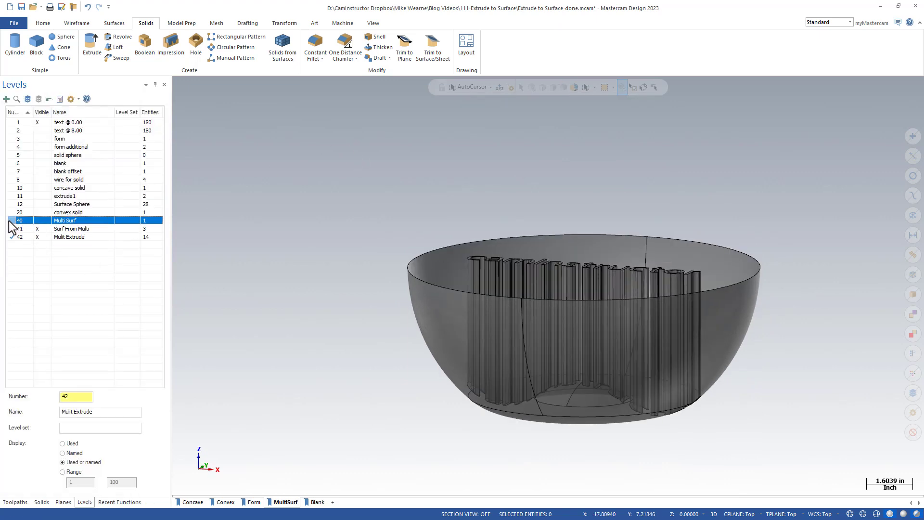
click(37, 239)
middle_drag(341, 215, 341, 260)
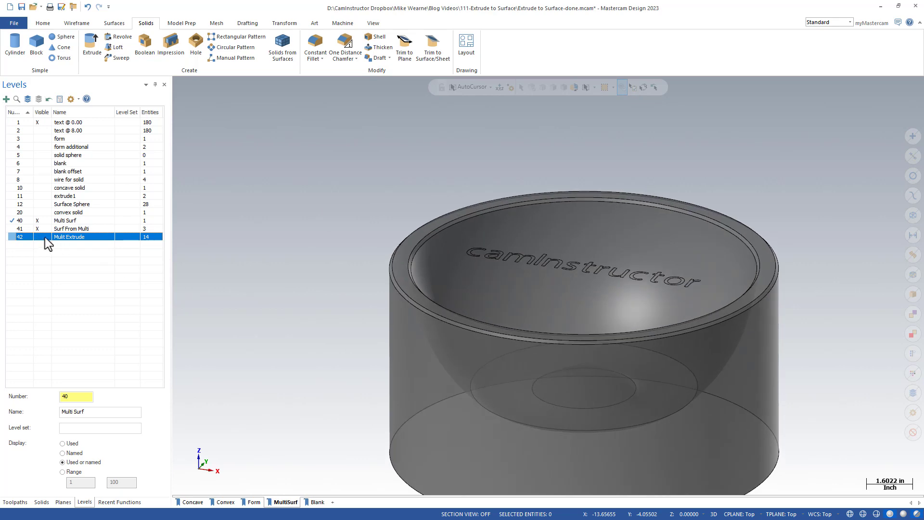
click(38, 230)
click(37, 237)
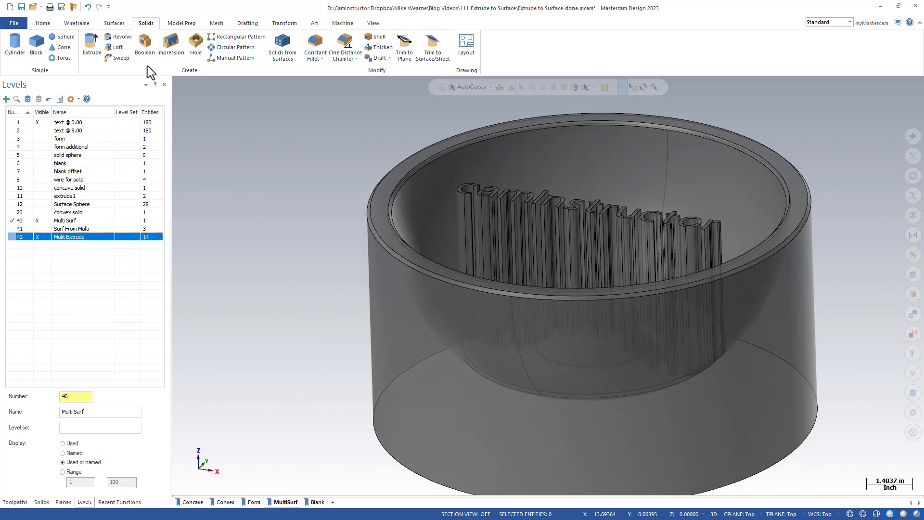
- Start a Boolean Remove with the Multi Surf bowl solid as the target body, hiding the Mulit Extrude level for the selection
click(144, 46)
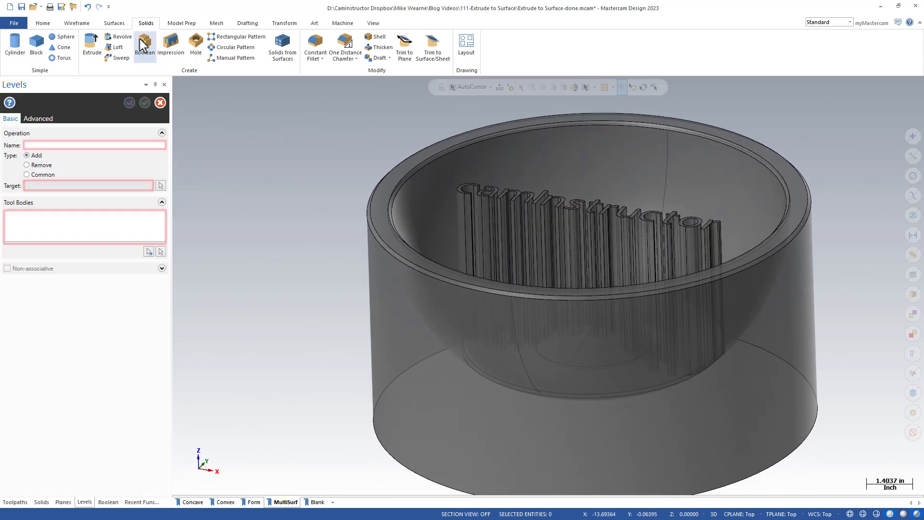
click(84, 502)
click(38, 236)
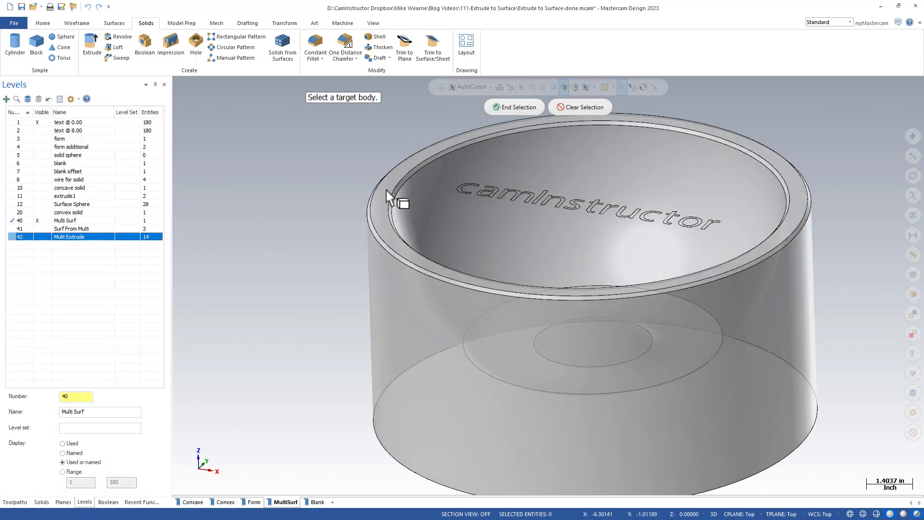
click(397, 200)
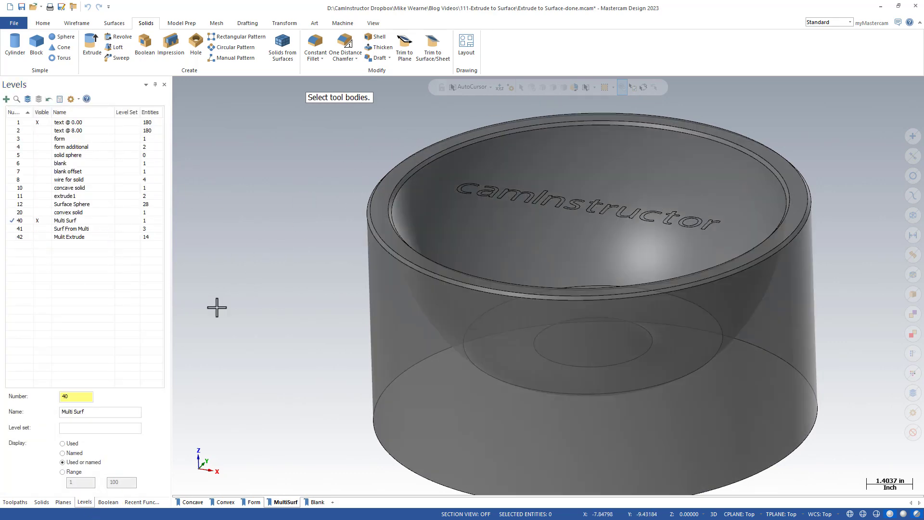
click(104, 503)
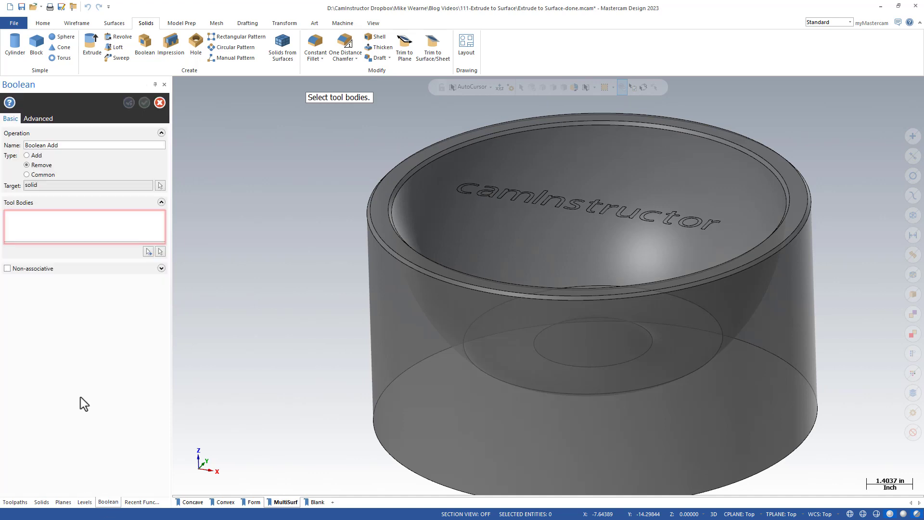
- Show the Mulit Extrude level, select all camInstructor letter bodies as tool bodies, and complete the Boolean removal from the bowl
click(150, 251)
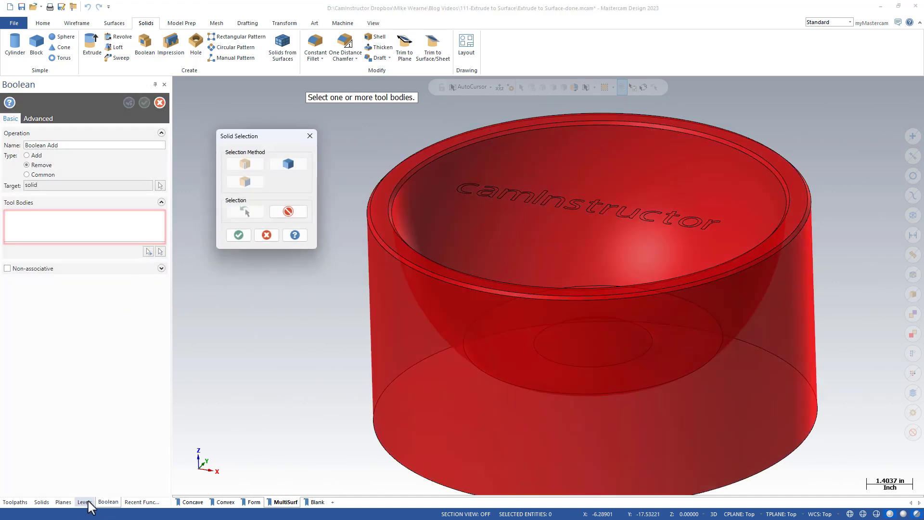
click(84, 502)
click(40, 228)
click(40, 236)
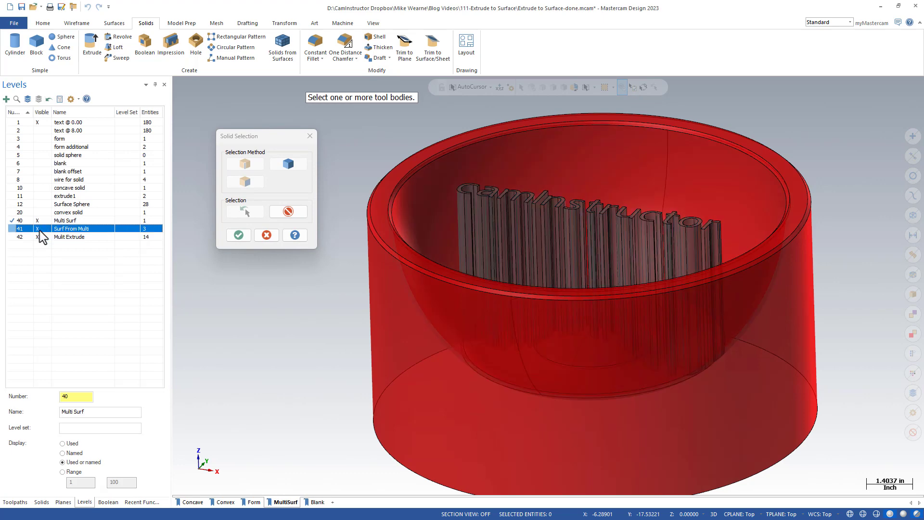
key(ctrl+a)
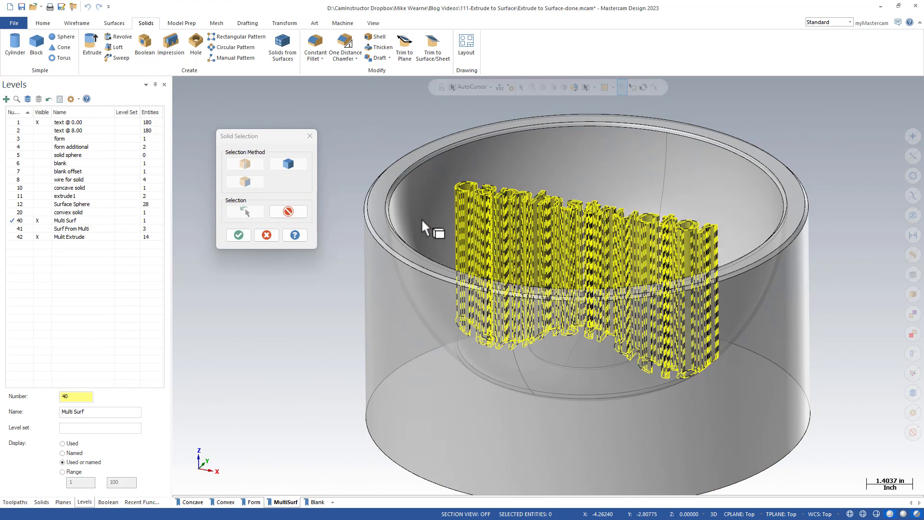
click(422, 221)
click(238, 235)
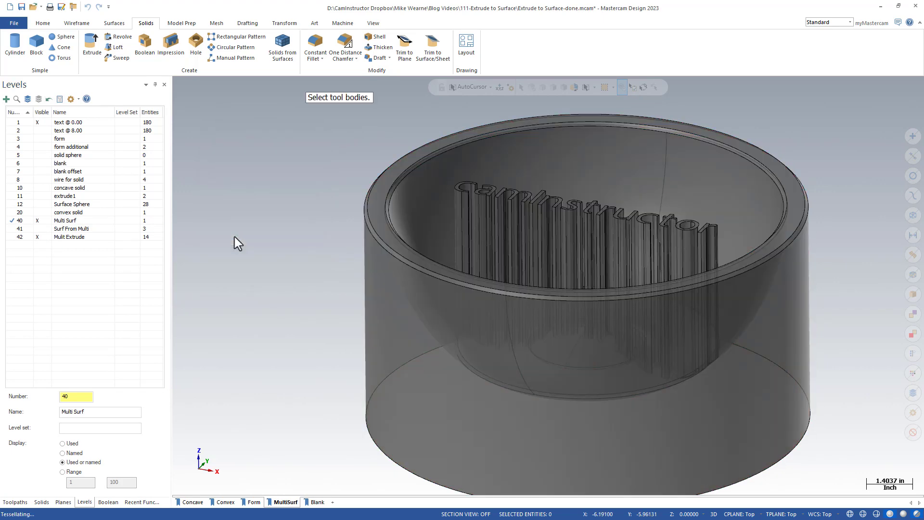
click(112, 501)
middle_drag(270, 306, 283, 196)
click(145, 102)
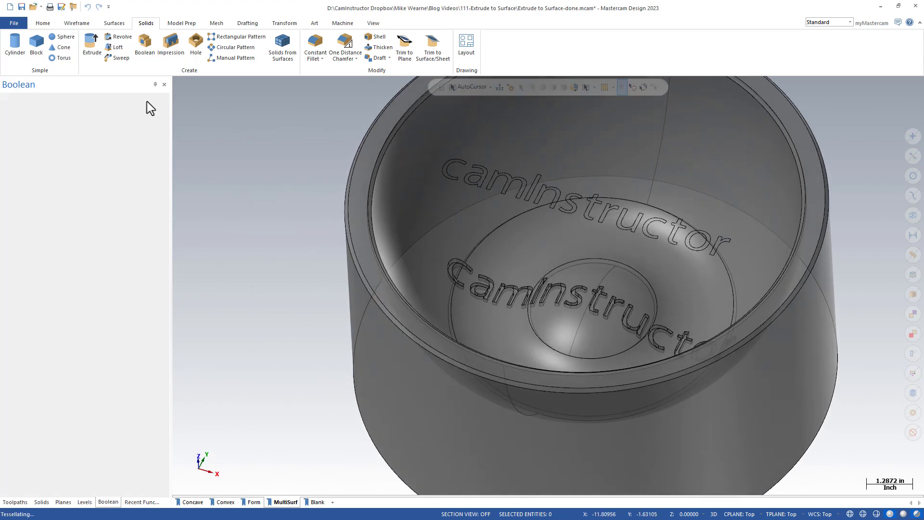
- Hide the Mulit Extrude level and turn off shading translucency to inspect the engraved text in the bowl
click(39, 237)
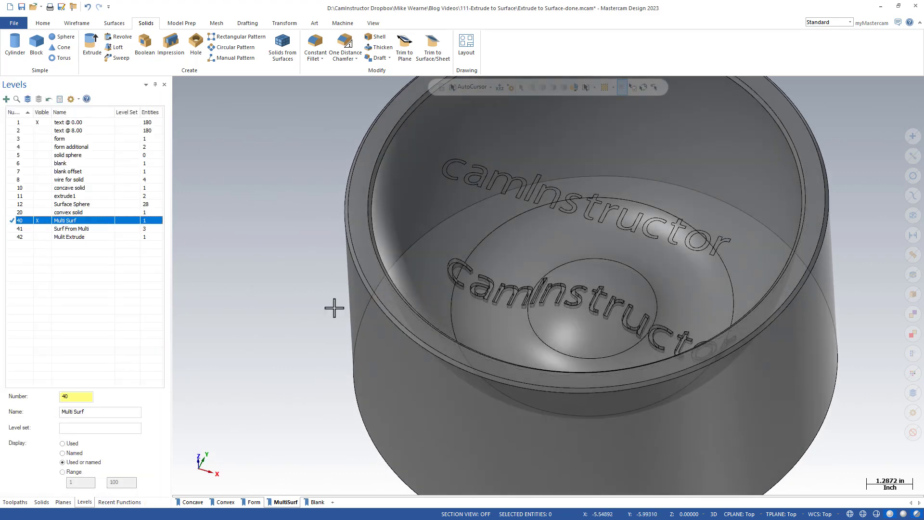
click(916, 514)
middle_drag(879, 298, 845, 270)
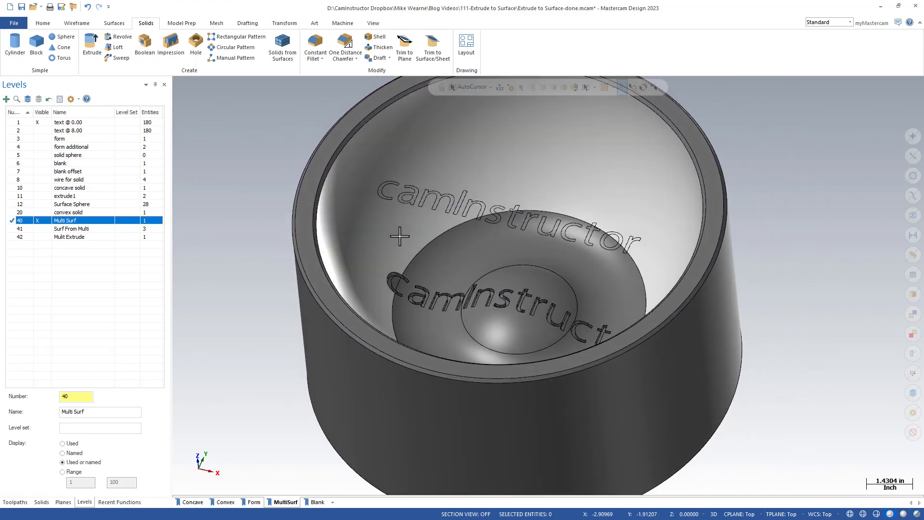
middle_drag(799, 214, 827, 208)
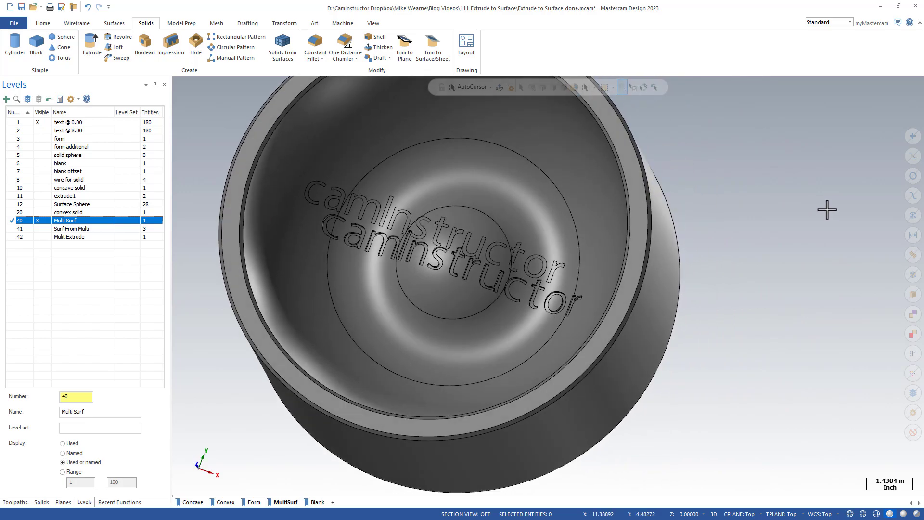
scroll(827, 208, down, 3)
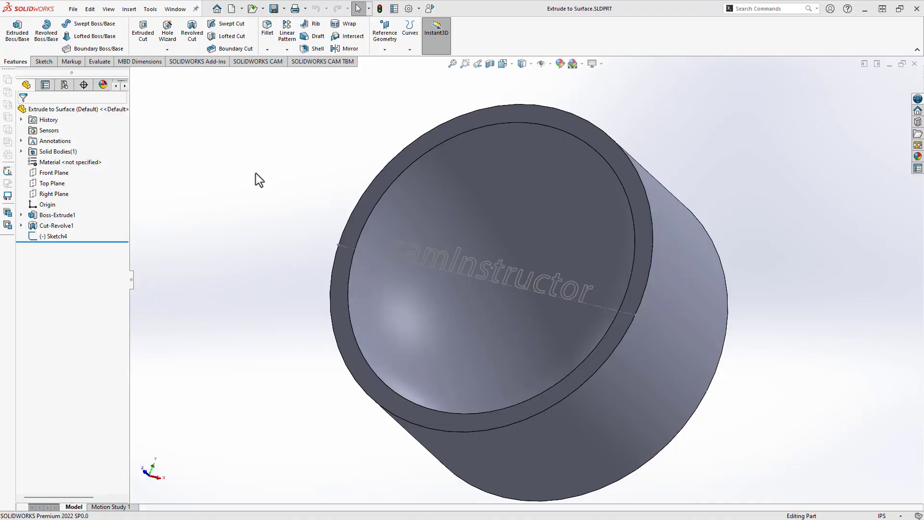
- In SOLIDWORKS, start an Extruded Cut of the camInstructor sketch using Offset From Surface with the bowl's concave inner face
middle_drag(255, 173, 270, 193)
scroll(270, 192, down, 1)
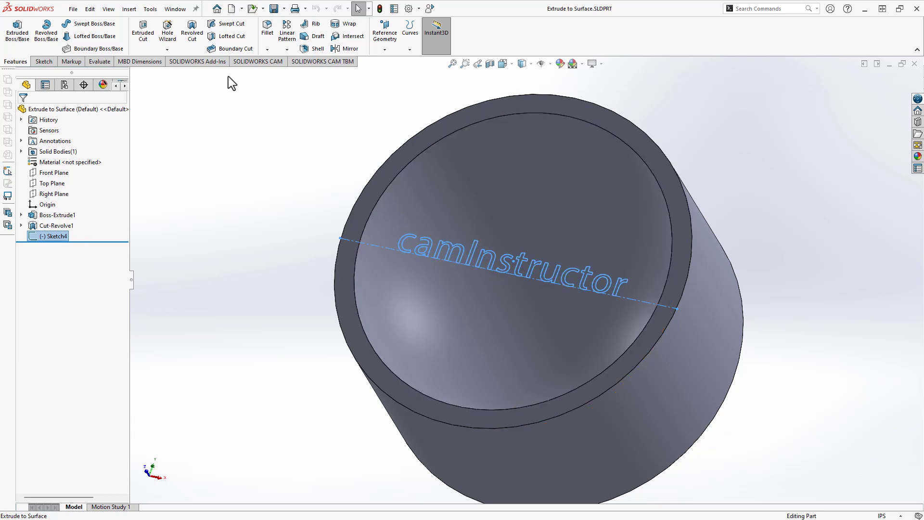
click(142, 32)
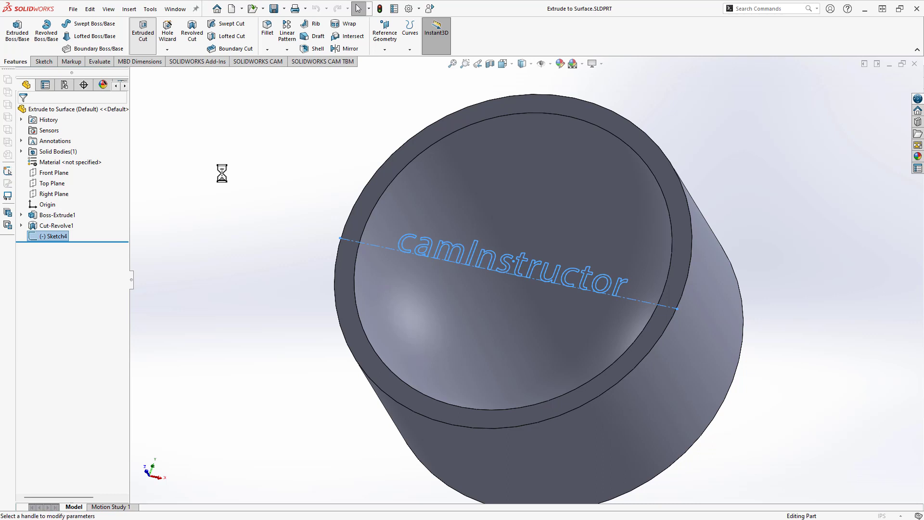
click(117, 171)
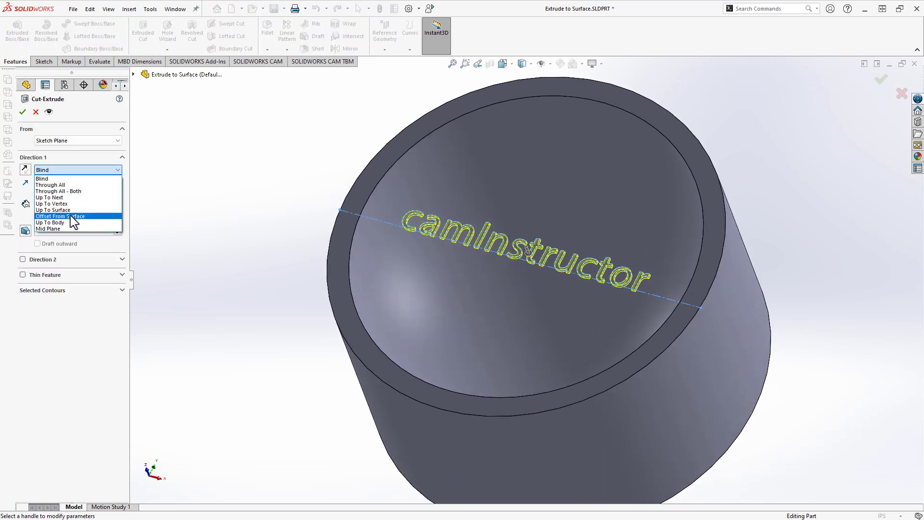
click(70, 216)
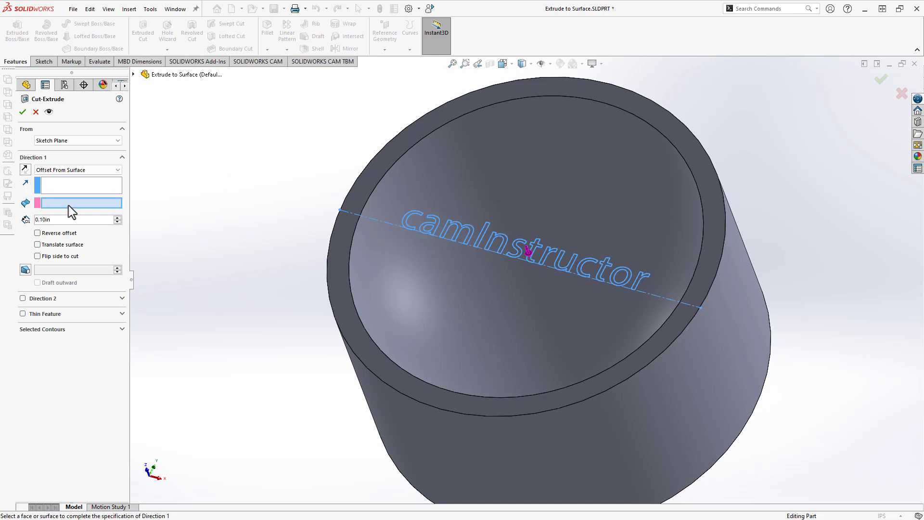
click(438, 263)
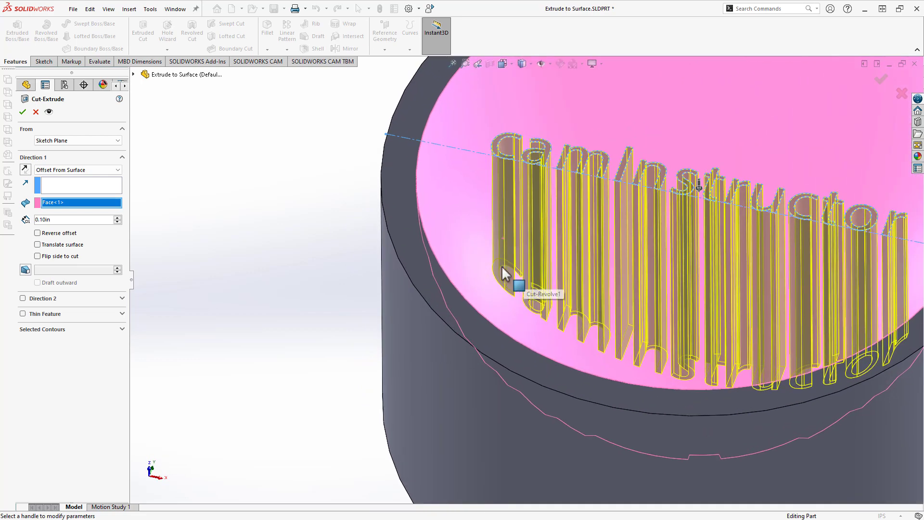
- Complete the text cut with a 0.125 in offset and Reverse offset enabled, and undo the cut
click(34, 219)
text(0.125)
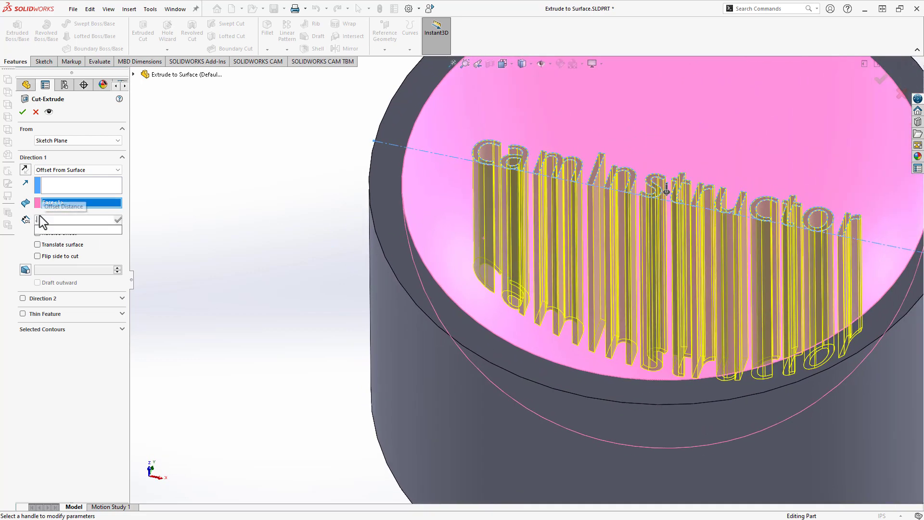
key(Return)
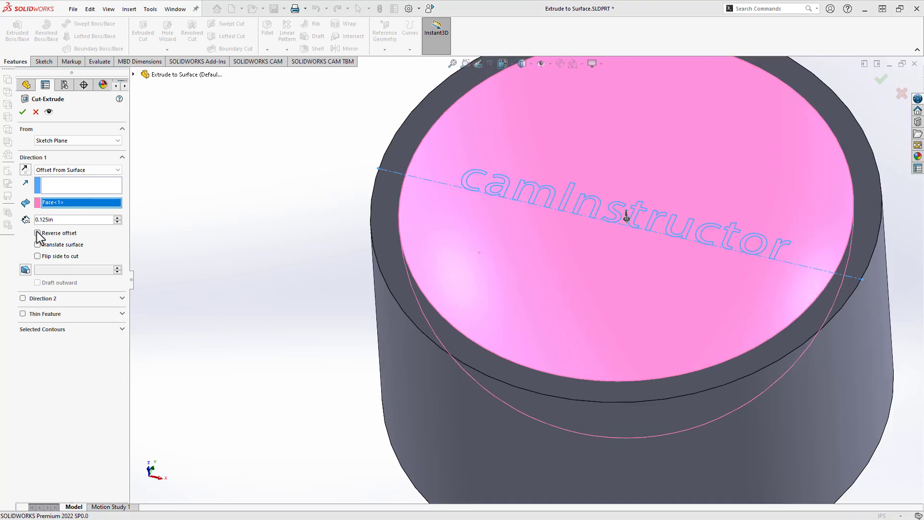
click(37, 233)
click(23, 112)
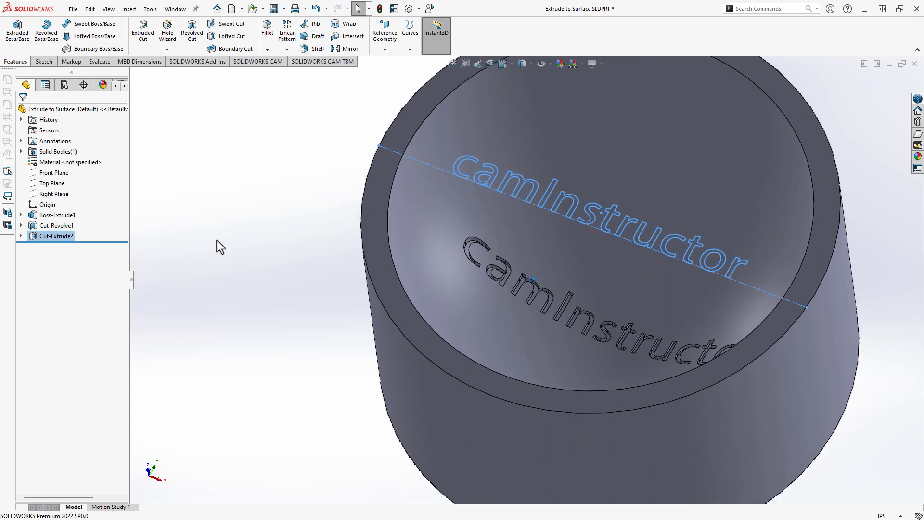
click(316, 9)
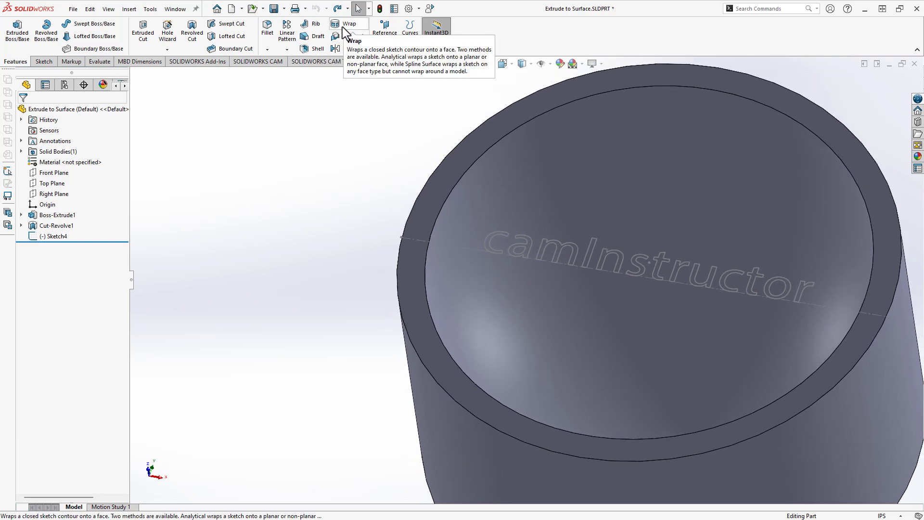
- Deboss the camInstructor sketch 0.125 in into the bowl's inner face with a Spline Surface Wrap at increased accuracy
click(57, 237)
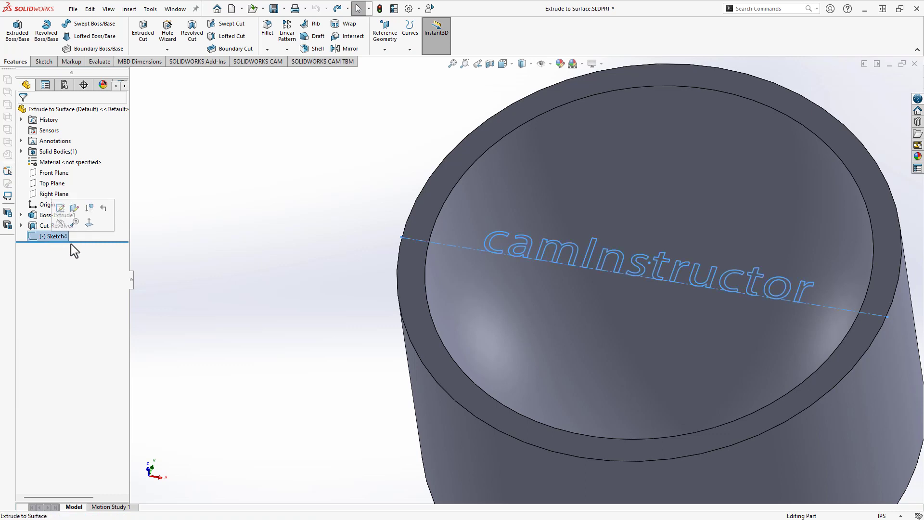
click(350, 25)
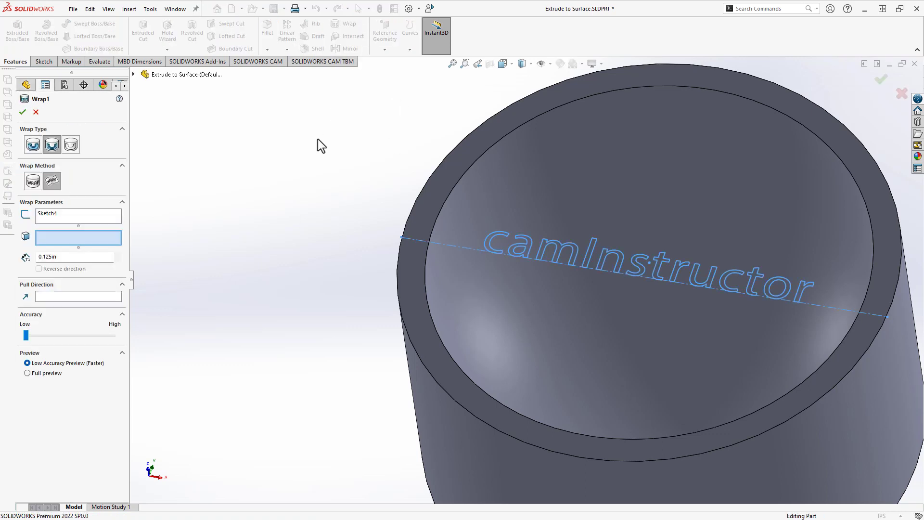
click(496, 279)
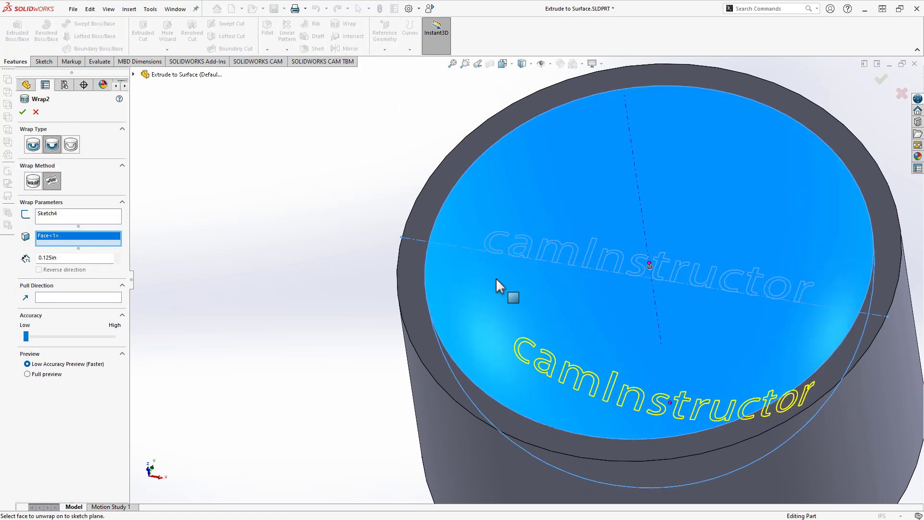
click(60, 336)
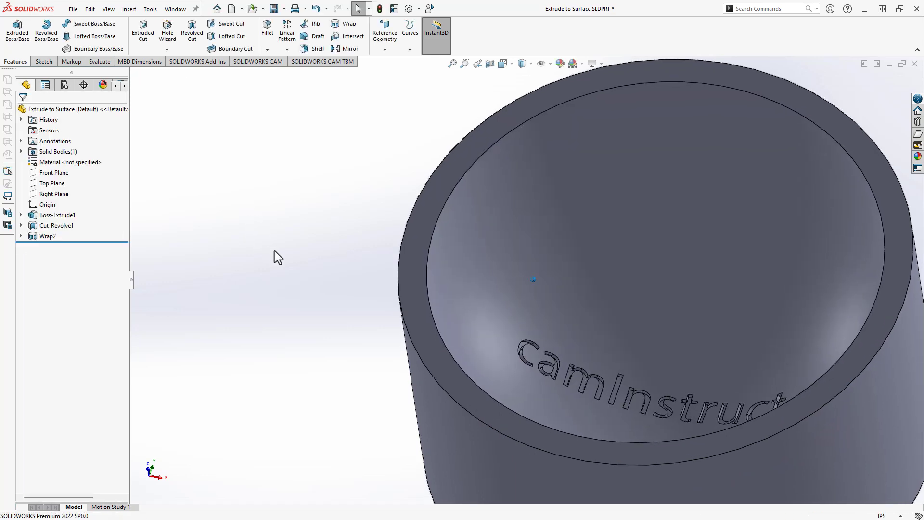
- Examine the edges and walls of the debossed camInstructor letters close up inside the bowl
scroll(328, 284, down, 5)
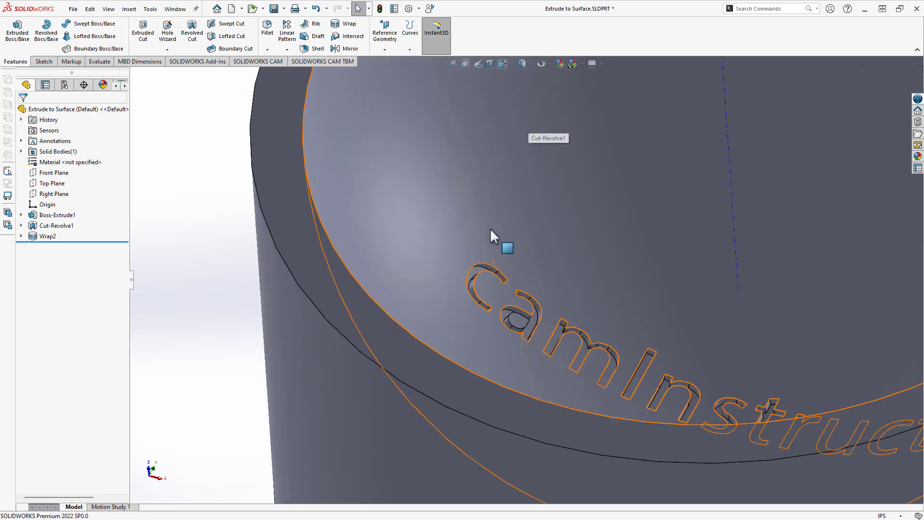
scroll(491, 230, down, 3)
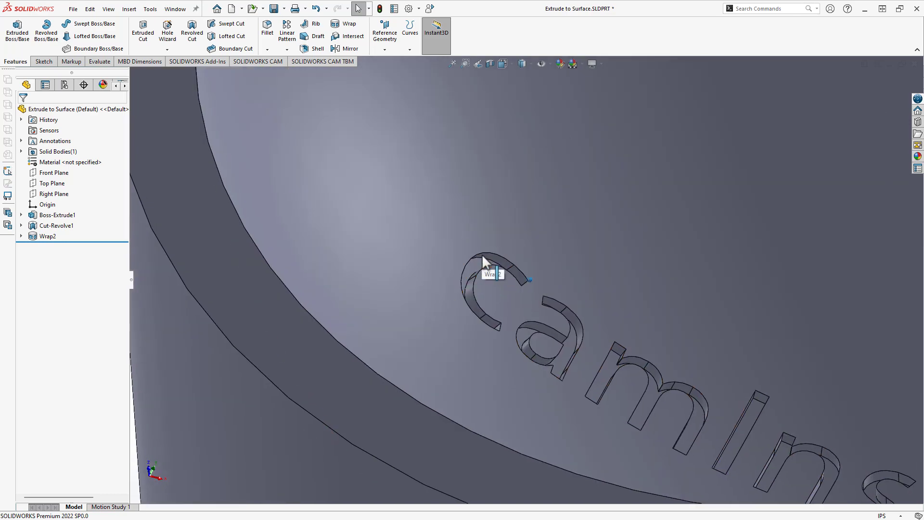
scroll(486, 263, down, 3)
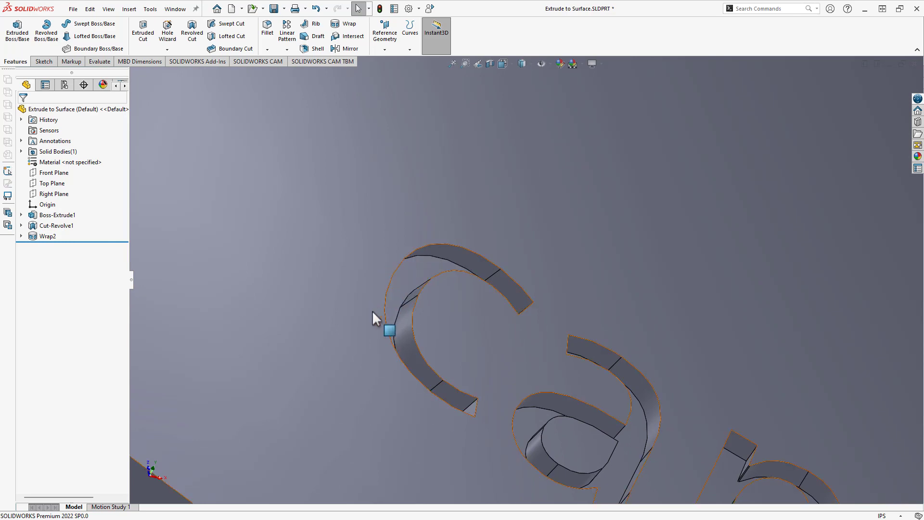
scroll(430, 298, down, 8)
scroll(350, 305, up, 8)
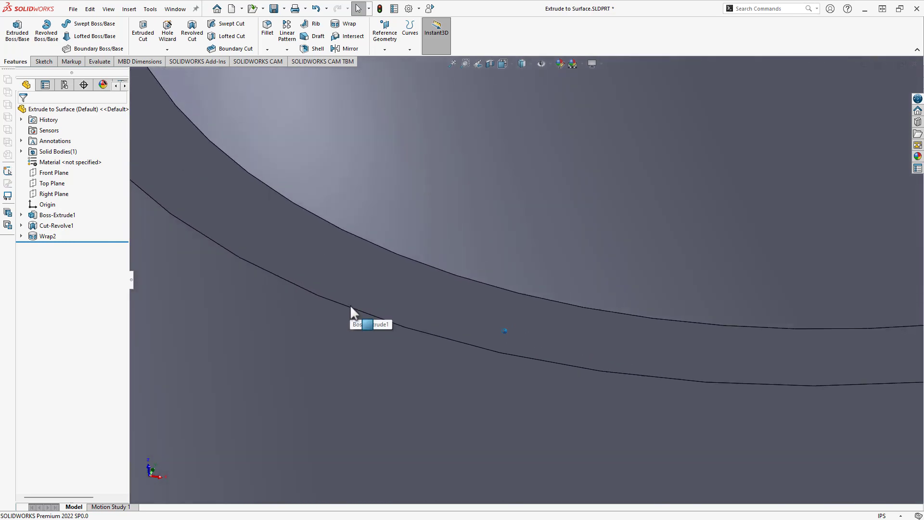